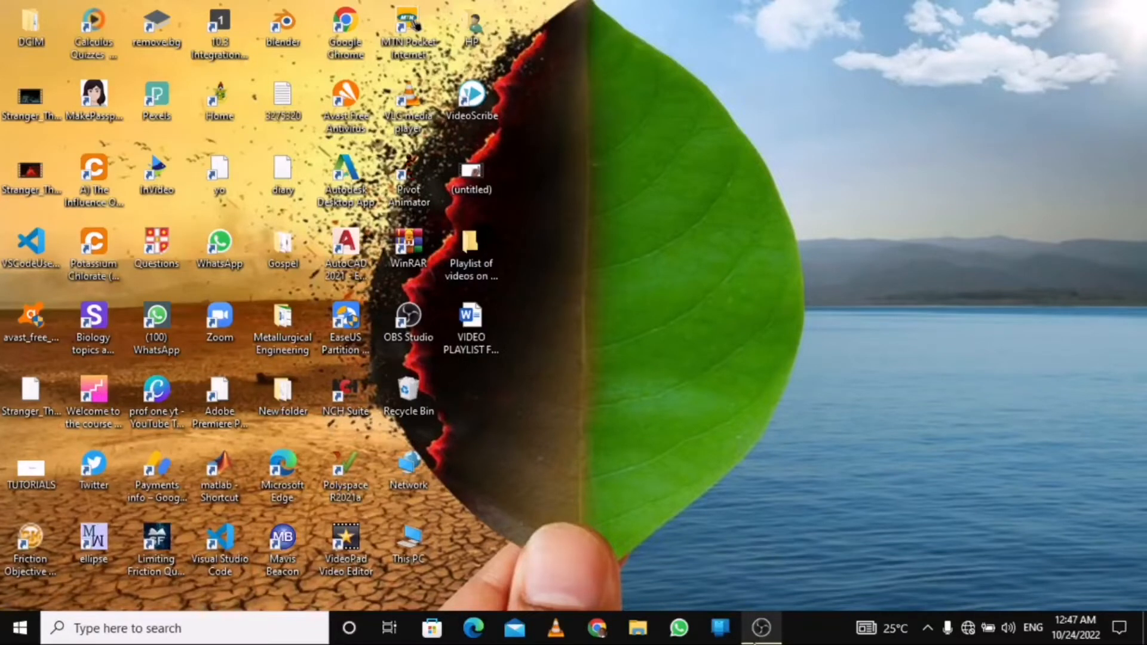
Step: Open Word, create a blank document and dismiss the genuine Office notice
{"action": "left_click", "coordinate": [250, 628]}
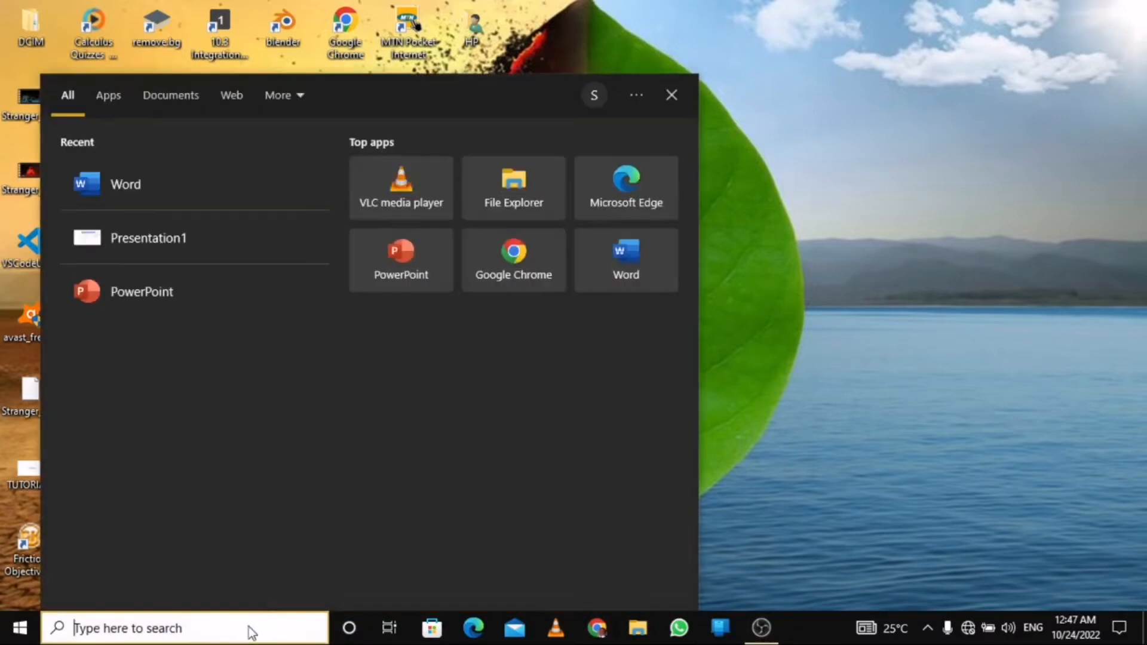
{"action": "left_click", "coordinate": [173, 183]}
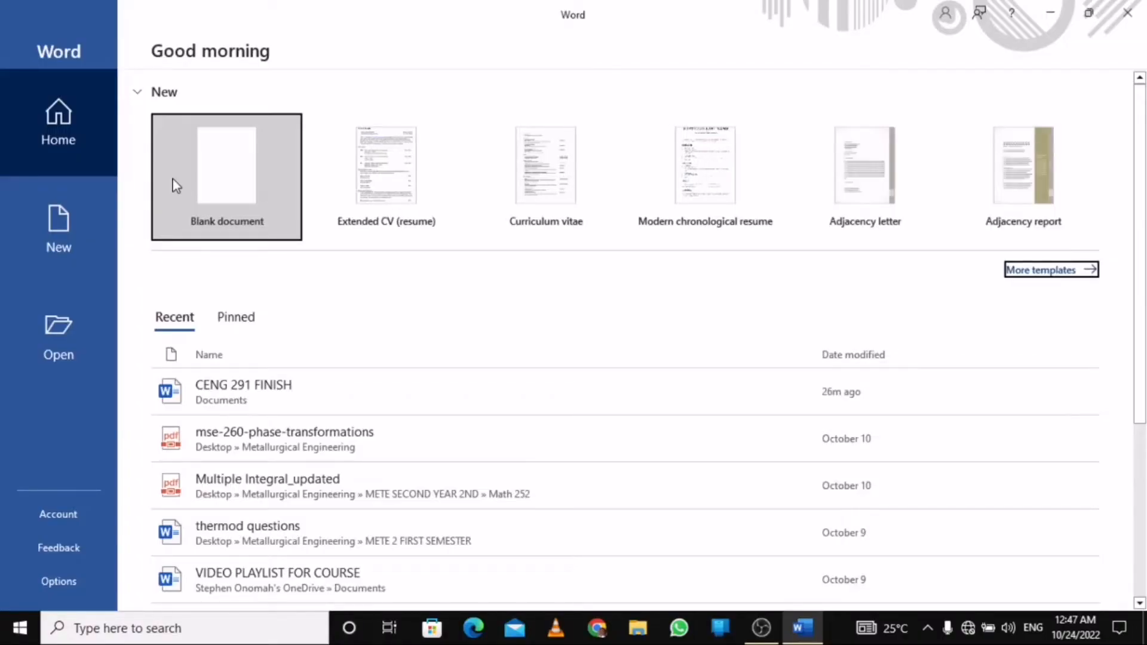
{"action": "left_click", "coordinate": [220, 173]}
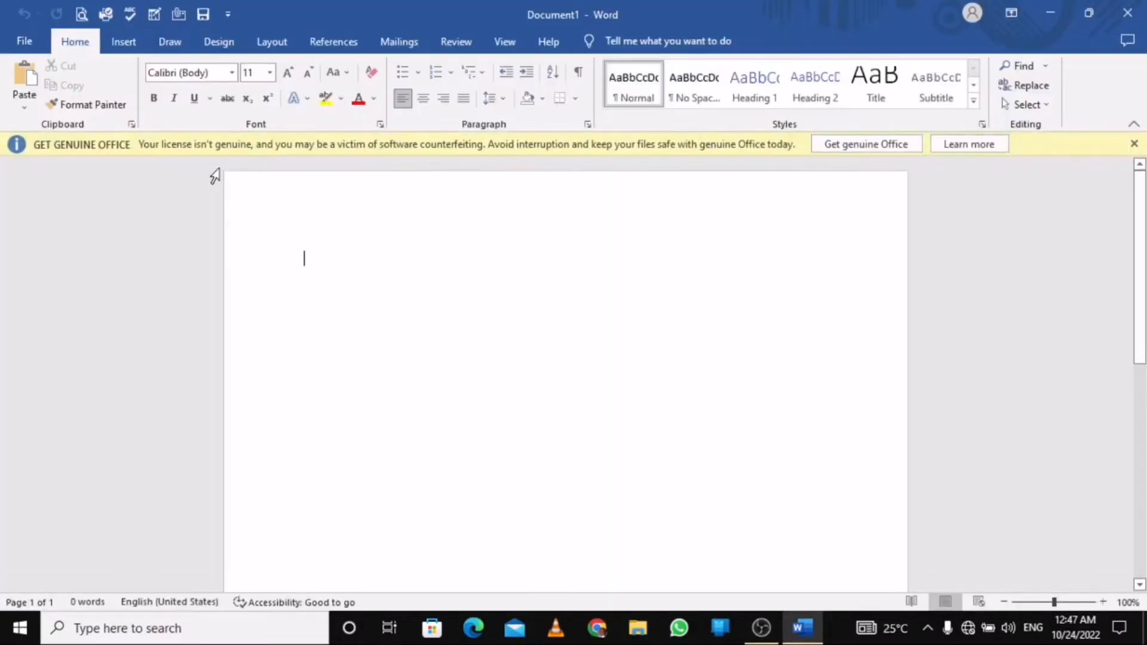
{"action": "left_click", "coordinate": [1134, 144]}
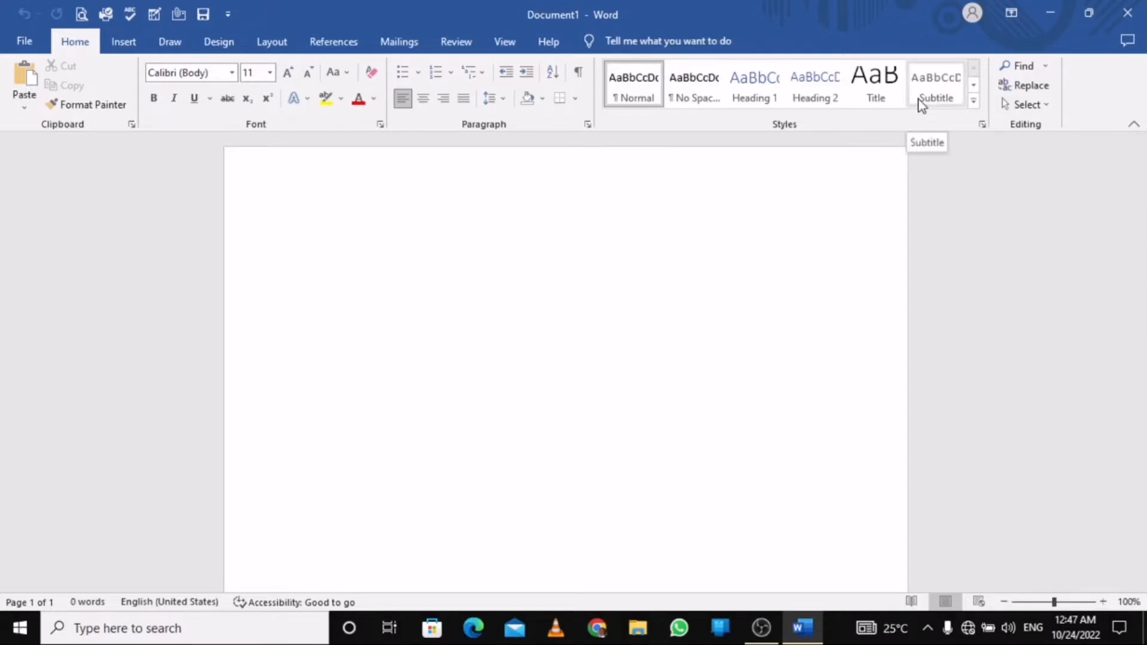
Step: Set the blank document's text to Times New Roman, size 12, with 2.0 line spacing
{"action": "left_click", "coordinate": [231, 73]}
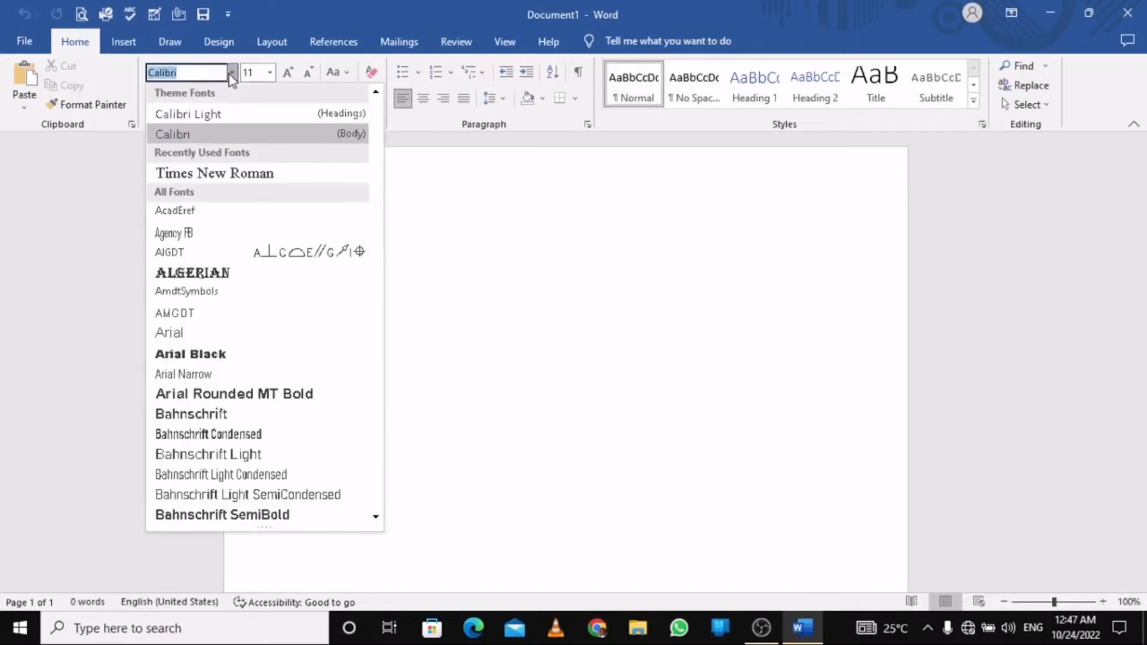
{"action": "left_click", "coordinate": [238, 175]}
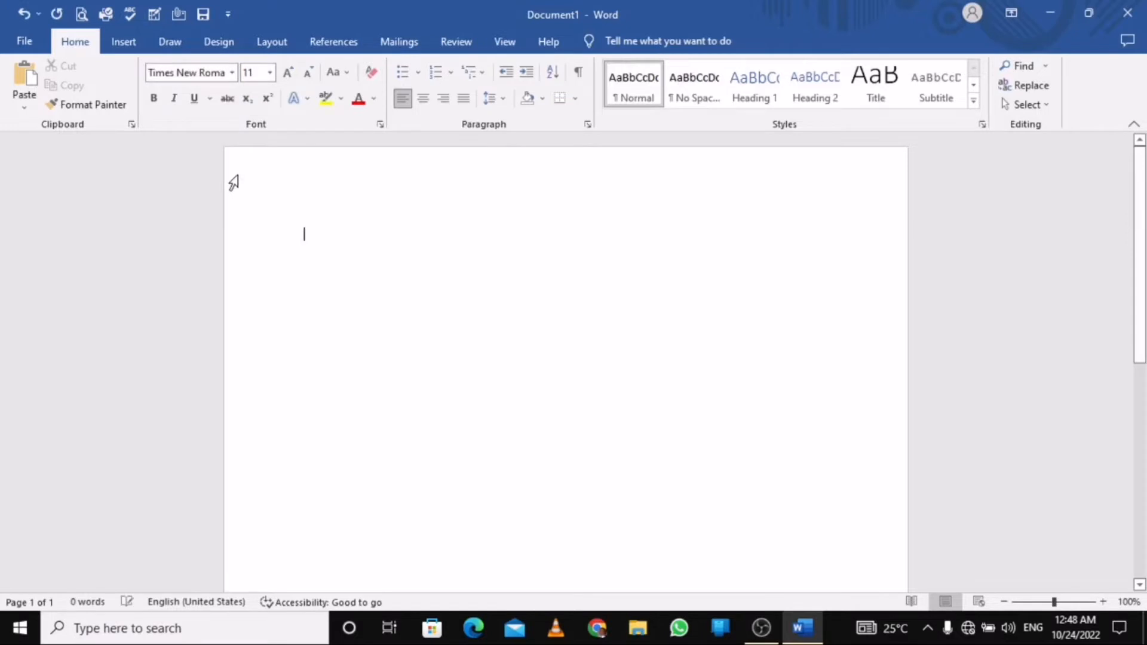
{"action": "left_click", "coordinate": [271, 74]}
{"action": "left_click", "coordinate": [250, 155]}
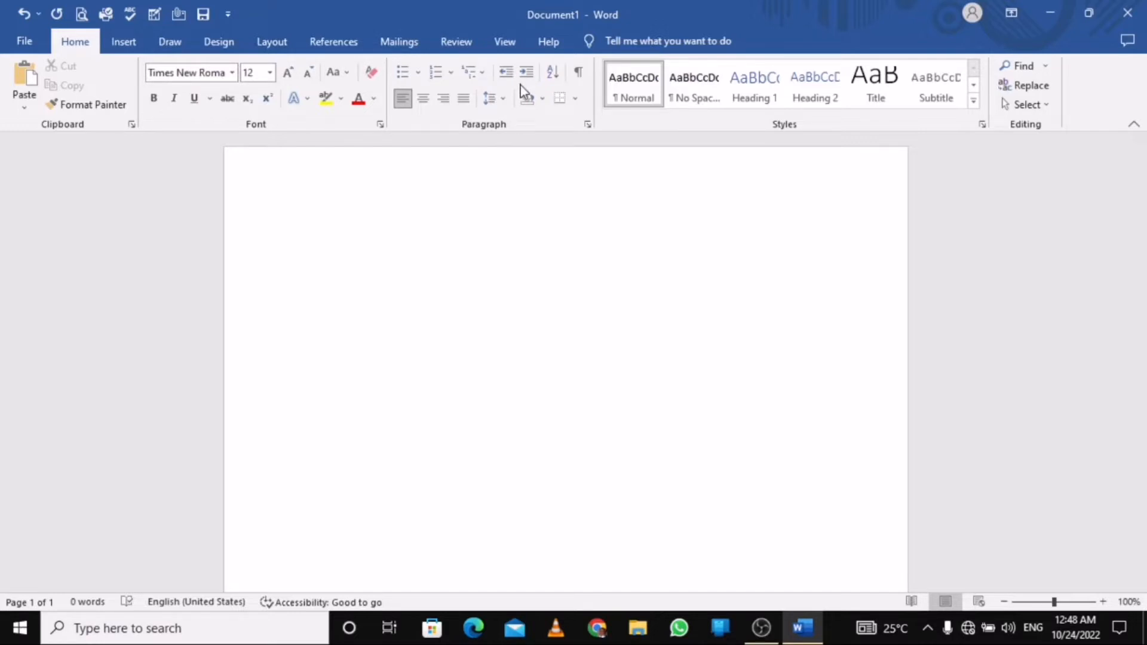
{"action": "left_click", "coordinate": [509, 97]}
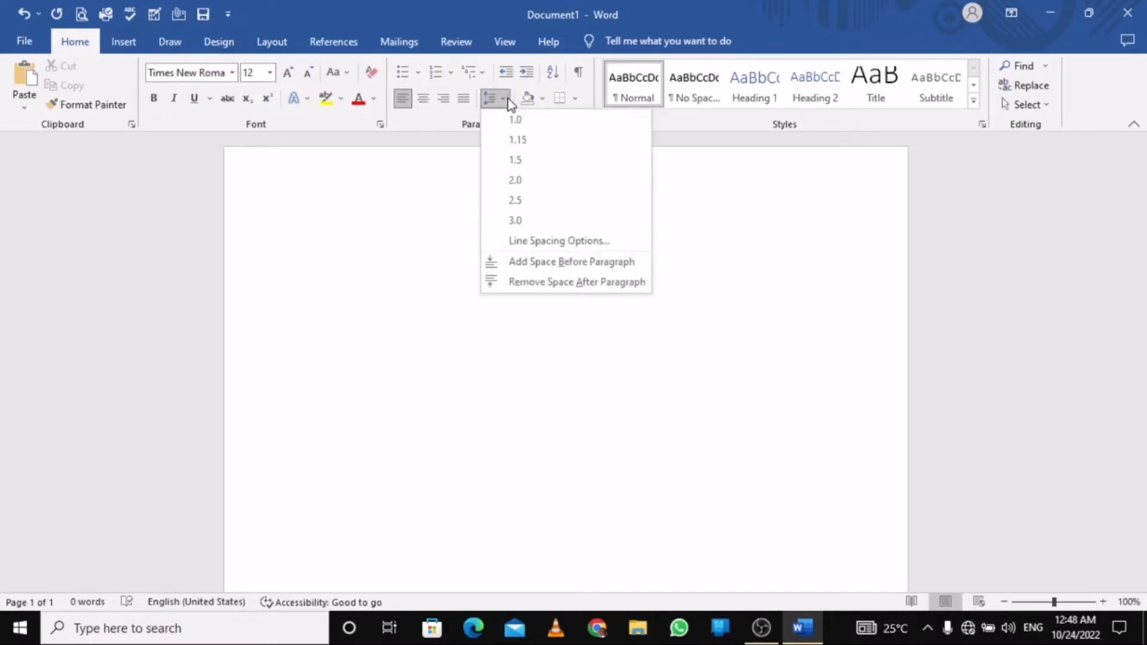
{"action": "left_click", "coordinate": [516, 181]}
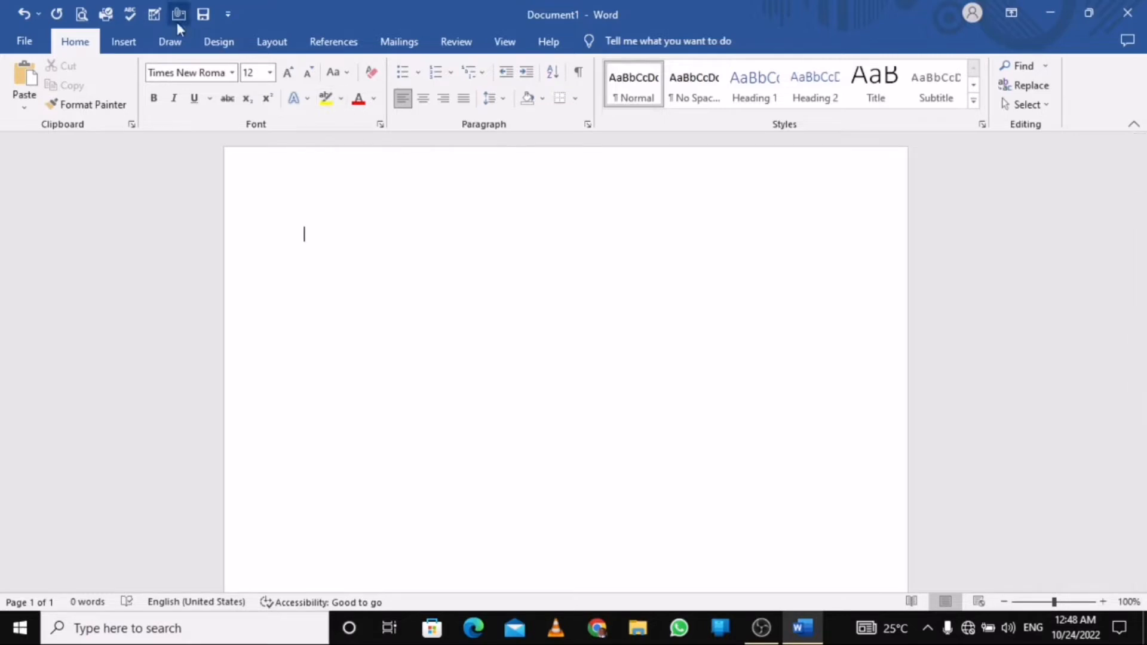
Step: Add a 3-D page border in the 3 pt thin-thick-thin triple-line style, applied to "This section - First page only"
{"action": "left_click", "coordinate": [214, 46]}
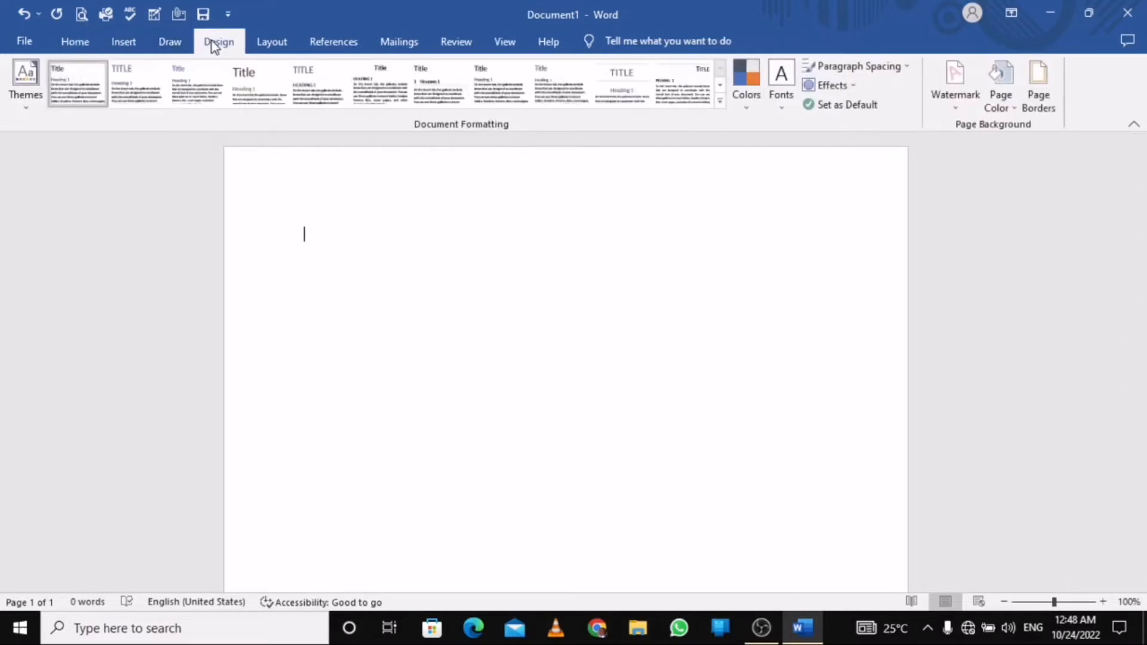
{"action": "left_click", "coordinate": [1042, 94]}
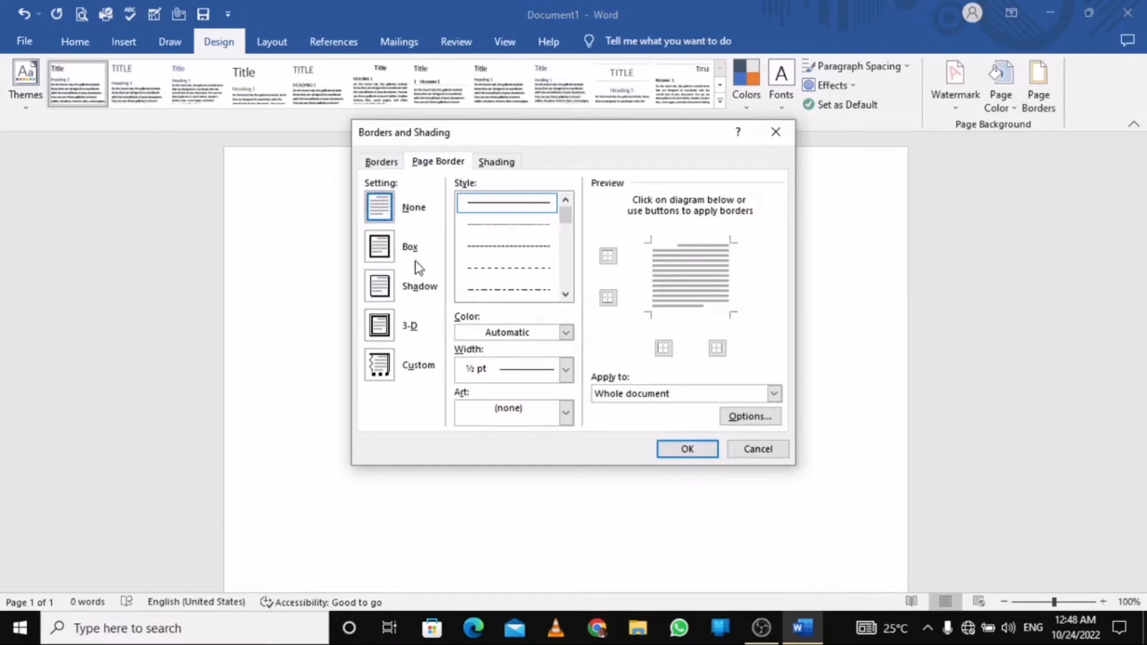
{"action": "left_click", "coordinate": [388, 331]}
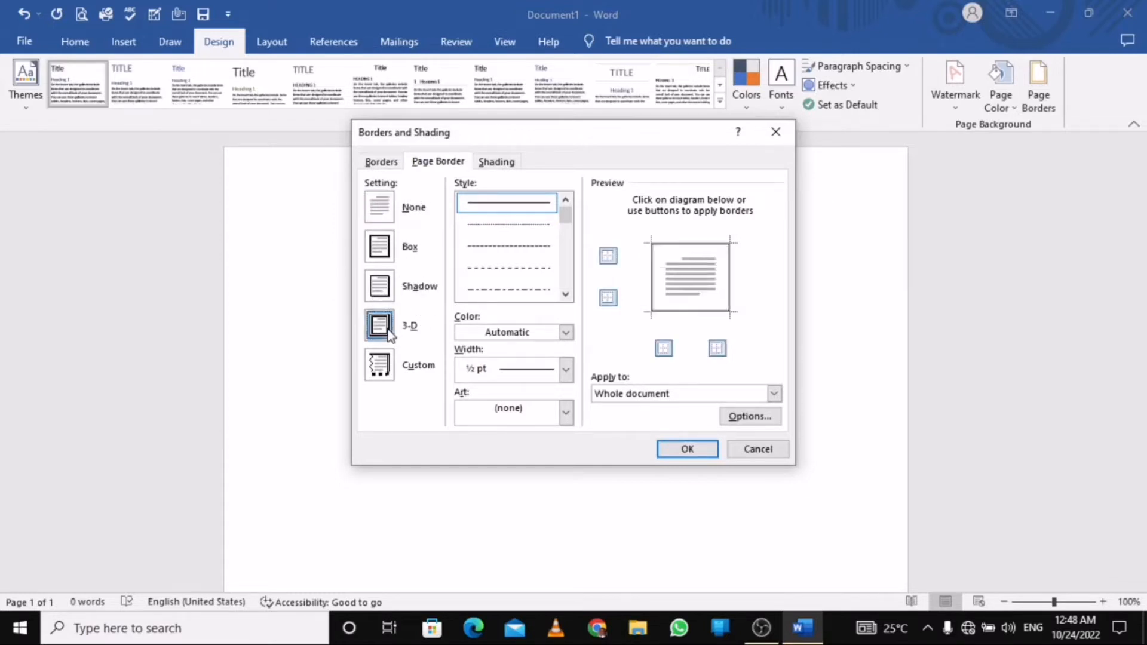
{"action": "left_click", "coordinate": [565, 294]}
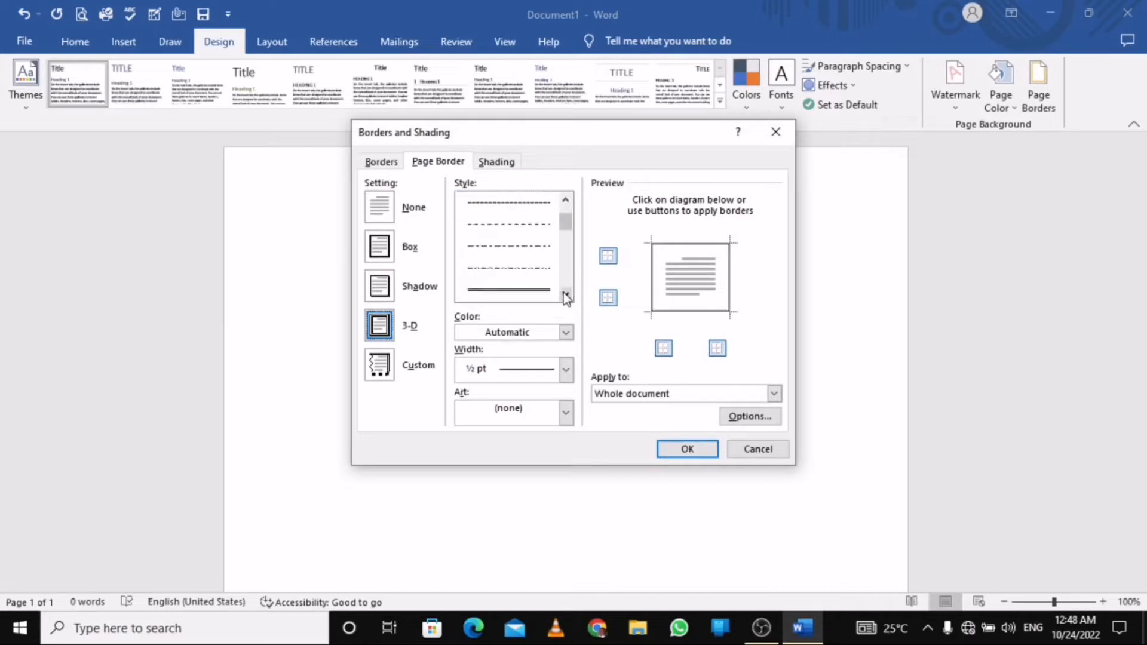
{"action": "left_click", "coordinate": [565, 294]}
{"action": "left_click", "coordinate": [565, 294]}
{"action": "left_click", "coordinate": [565, 294]}
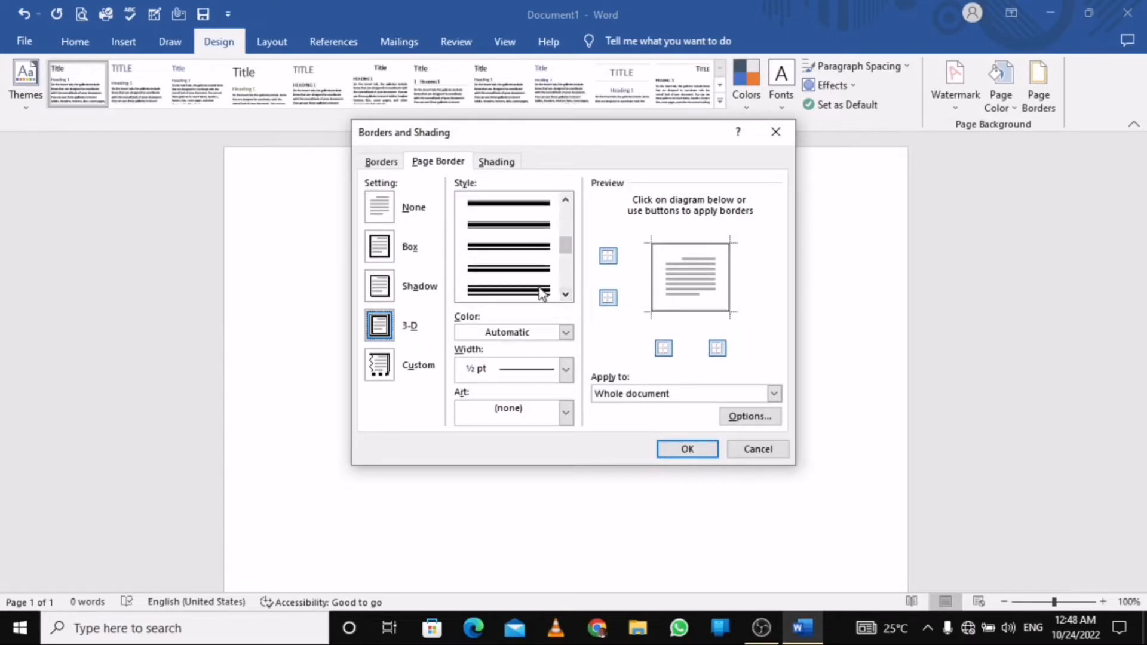
{"action": "left_click", "coordinate": [542, 292]}
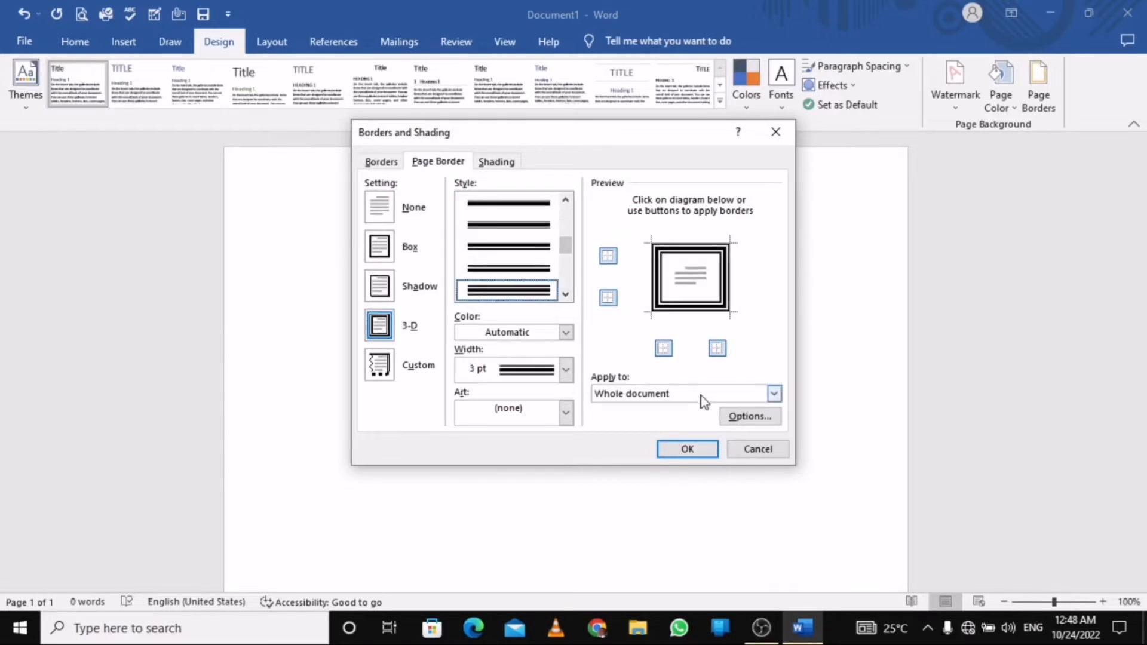
{"action": "left_click", "coordinate": [774, 395]}
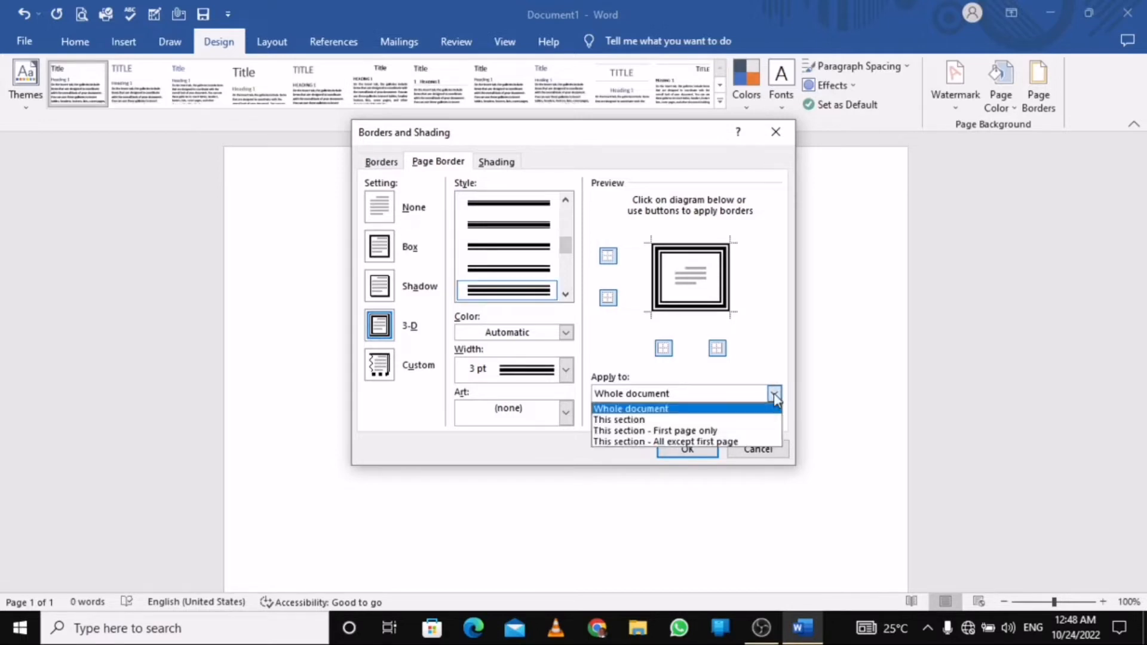
{"action": "left_click", "coordinate": [712, 431]}
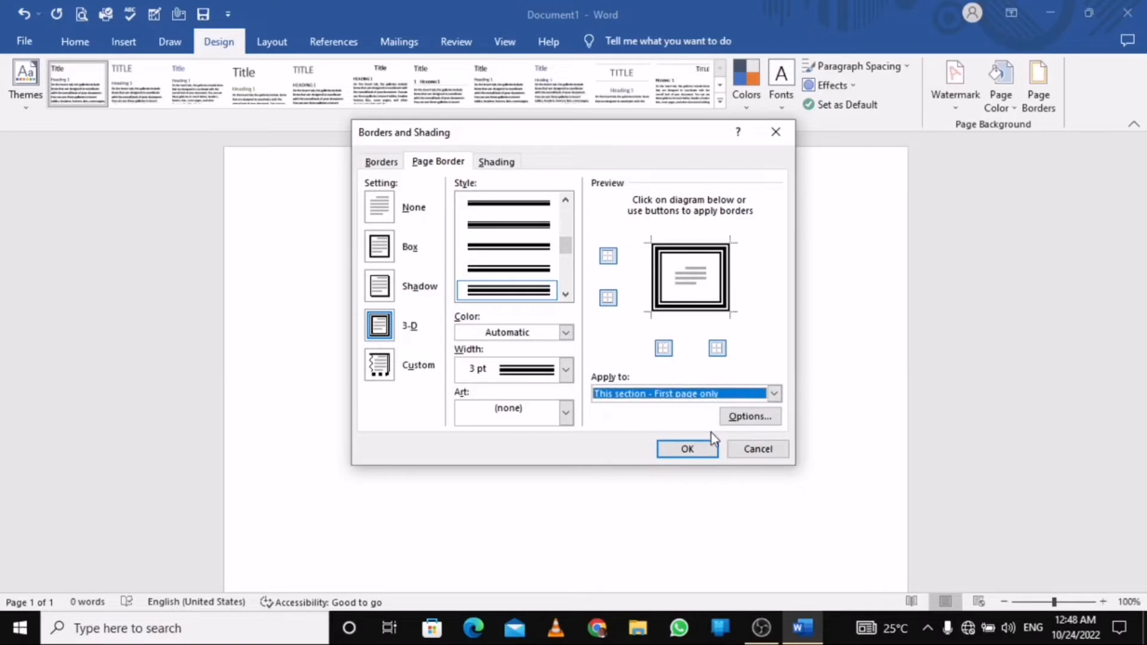
{"action": "left_click", "coordinate": [688, 450]}
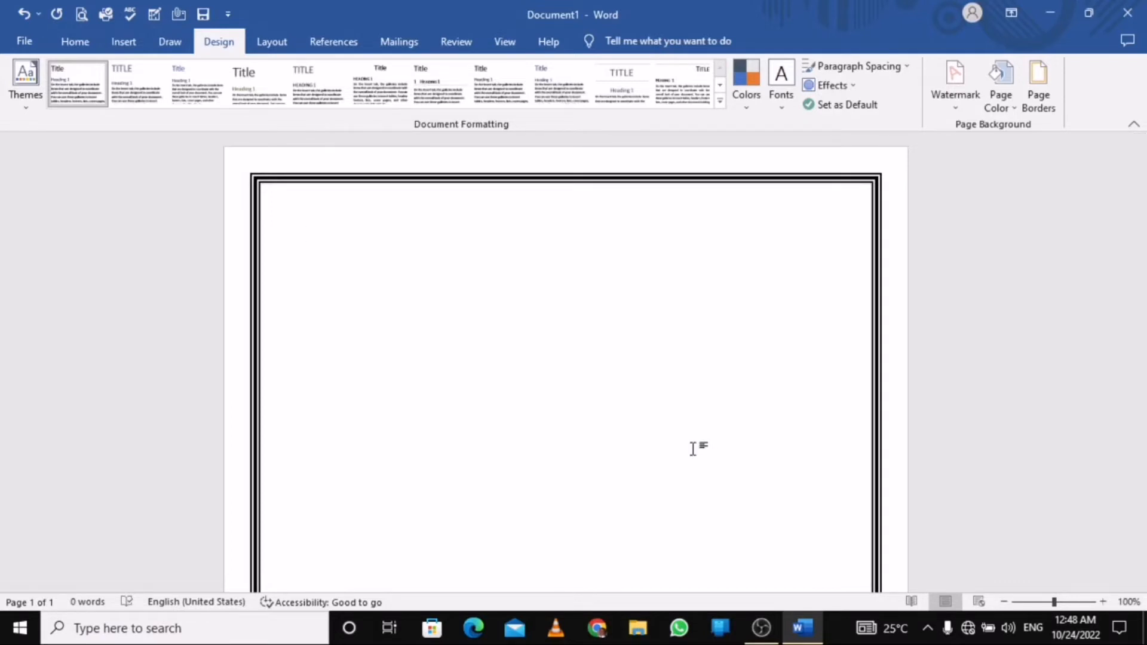
Step: Enter the heading "KWAME NKRUMAH UNIVERSITY OF SCIENCE AND TECHNOLOGY" on the first line of the page
{"action": "type", "text": "K"}
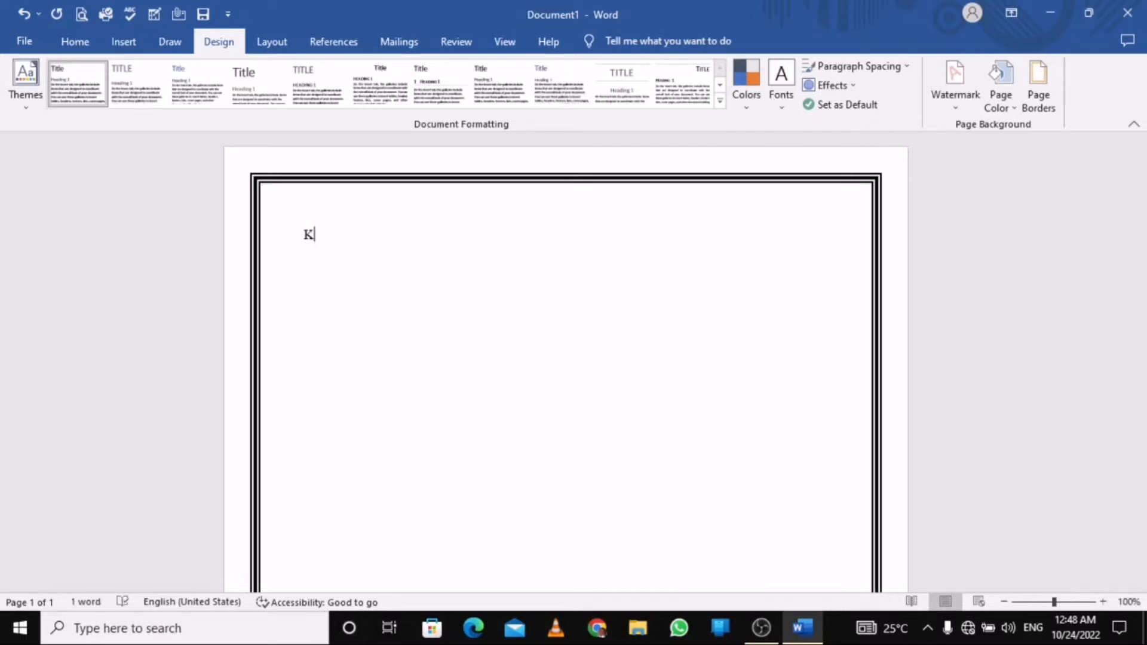
{"action": "type", "text": "WAME UN"}
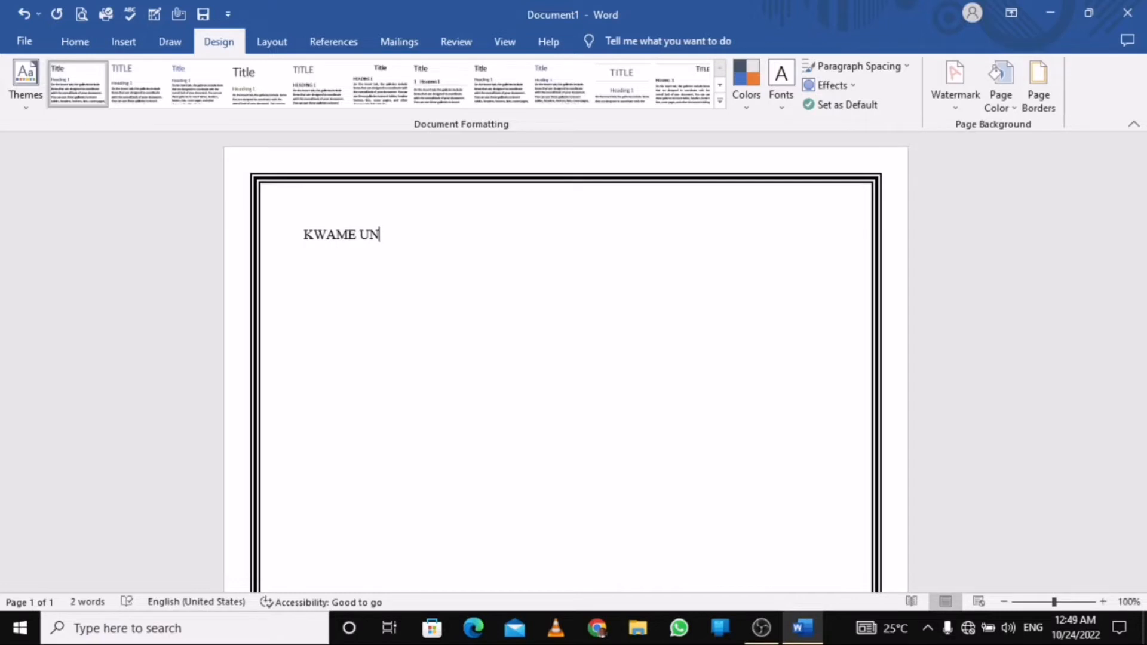
{"action": "key", "text": "BackSpace"}
{"action": "key", "text": "BackSpace"}
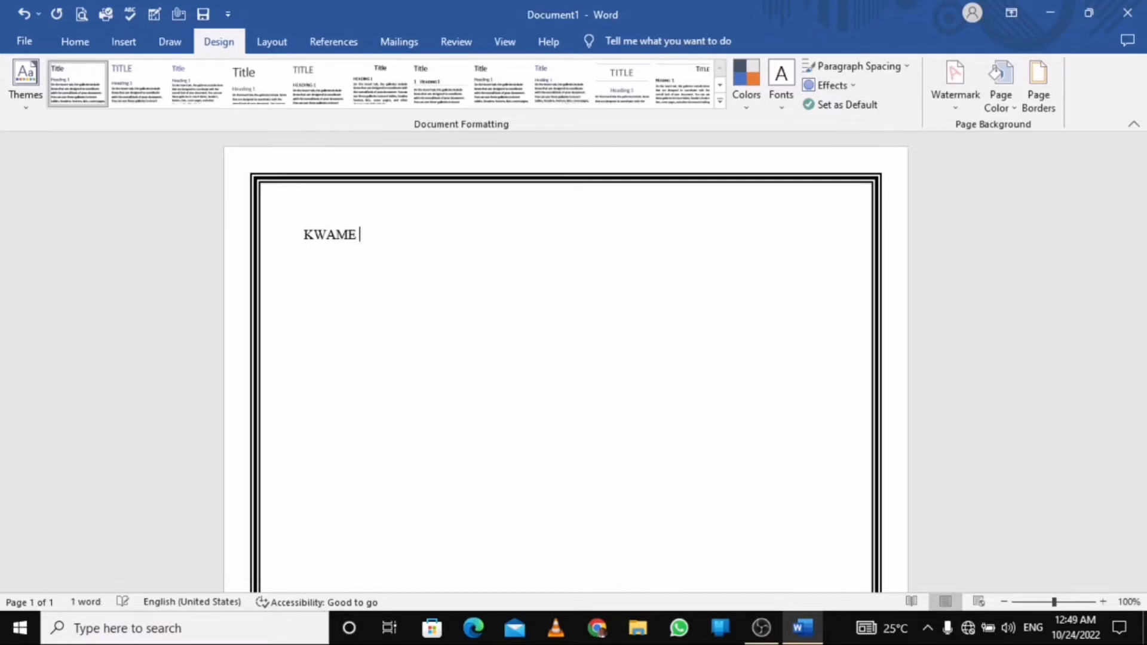
{"action": "type", "text": "N"}
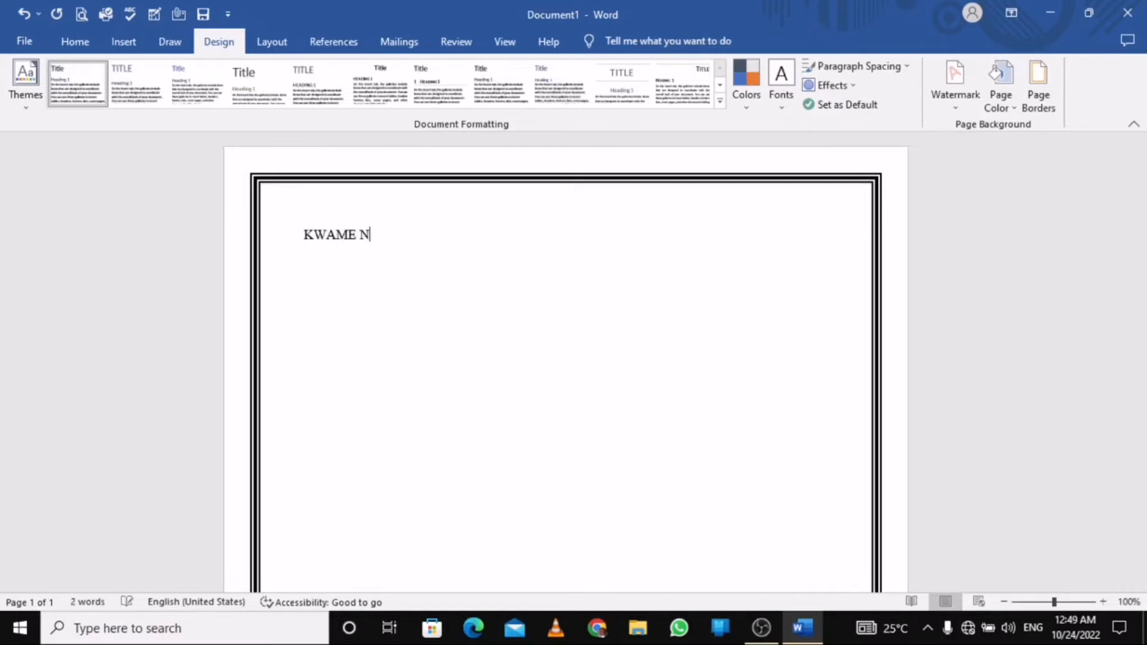
{"action": "type", "text": "KRUMAH UNV"}
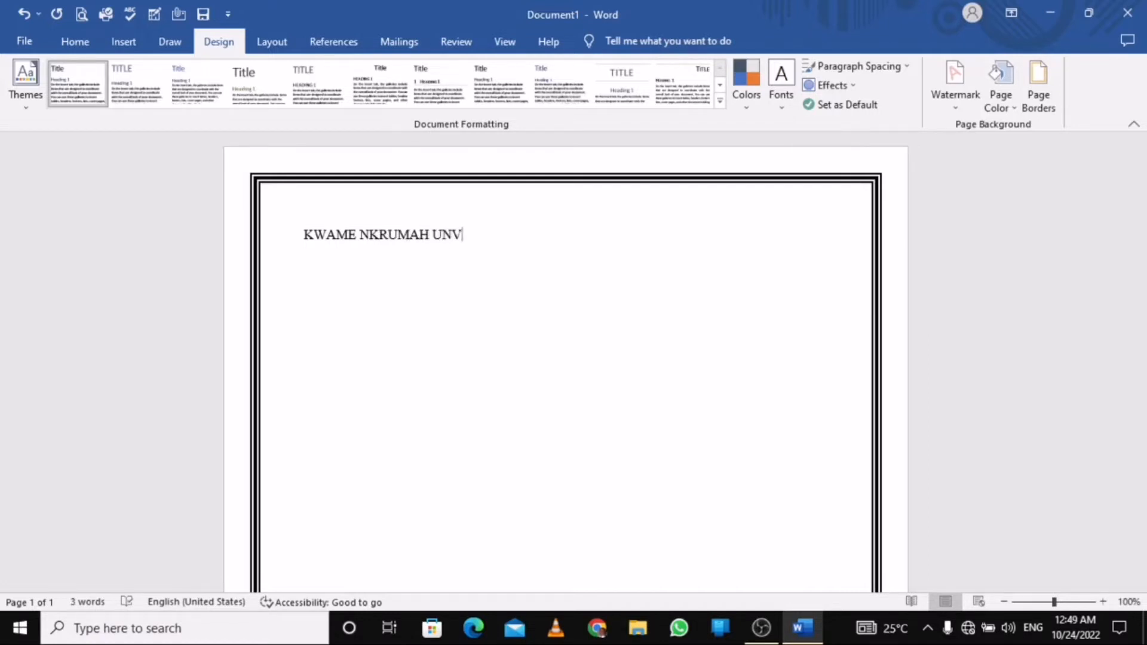
{"action": "key", "text": "BackSpace"}
{"action": "type", "text": "IVERSITY OF SC"}
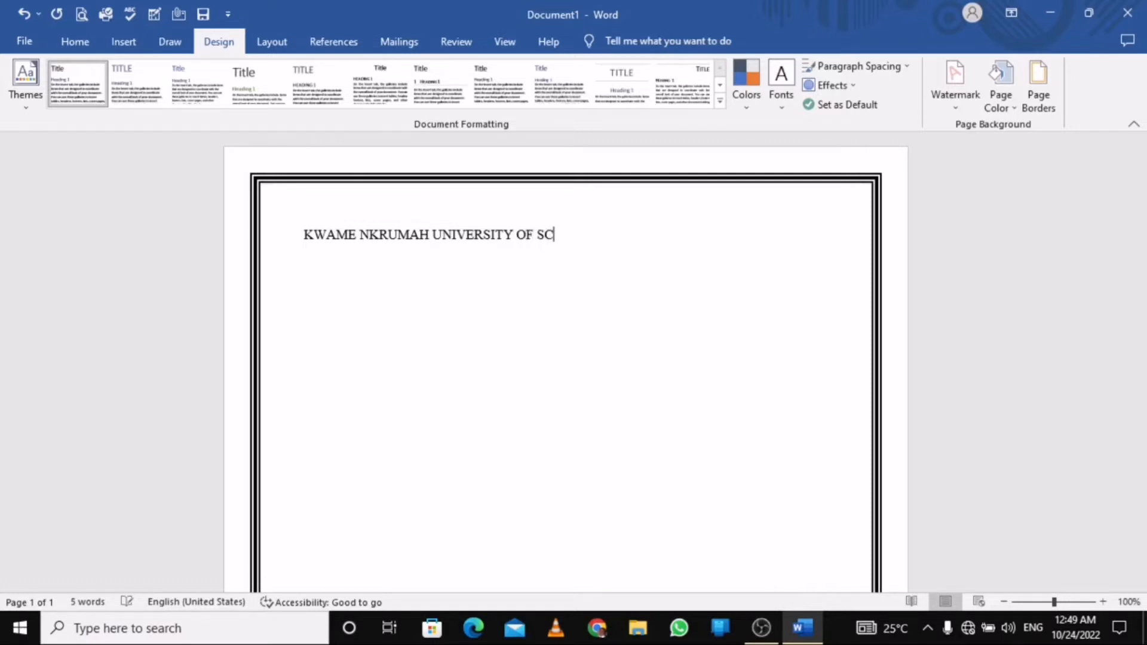
{"action": "type", "text": "IENCE AND TEC"}
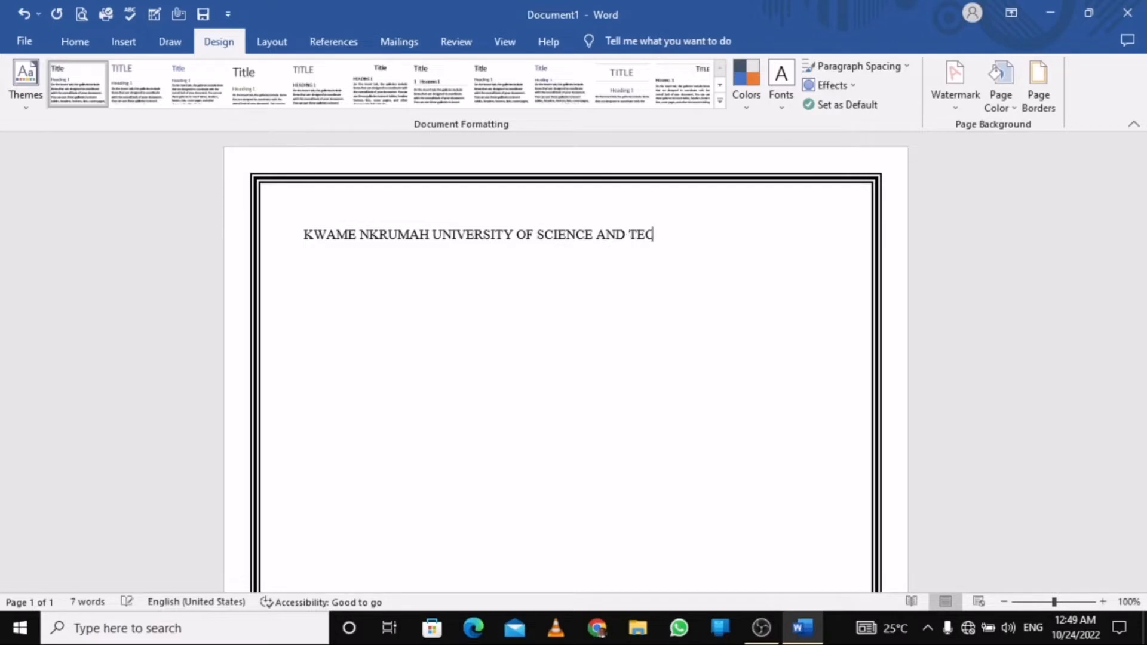
{"action": "type", "text": "HNOLOGY"}
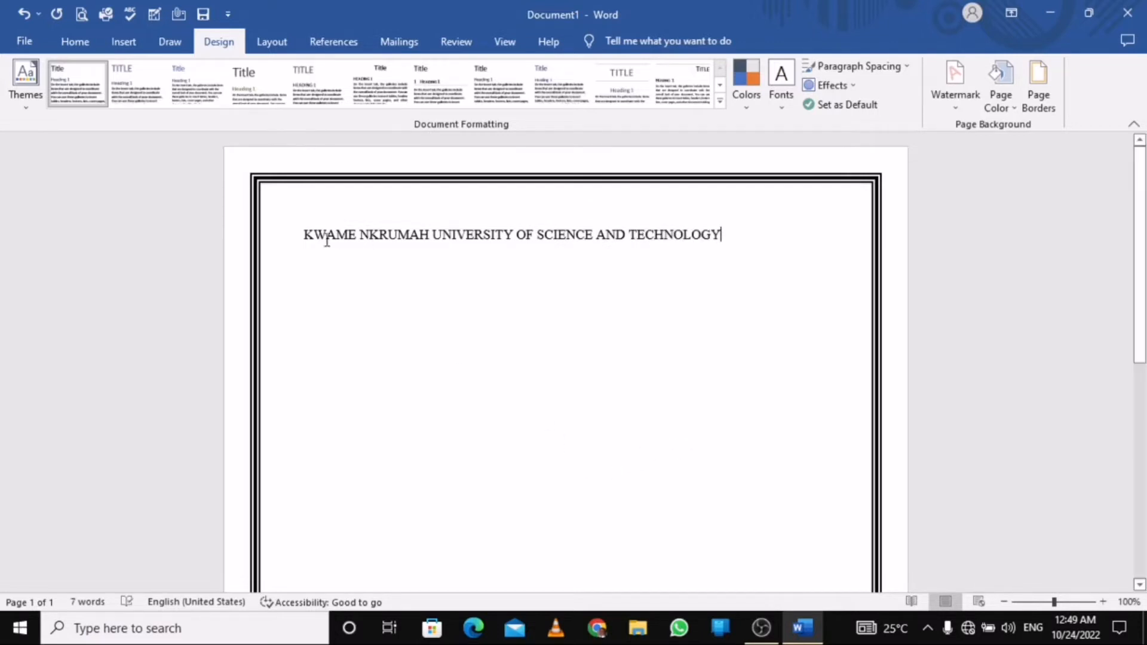
Step: Center the university heading and make it bold
{"action": "left_click_drag", "start_coordinate": [305, 235], "coordinate": [708, 242]}
{"action": "left_click", "coordinate": [75, 42]}
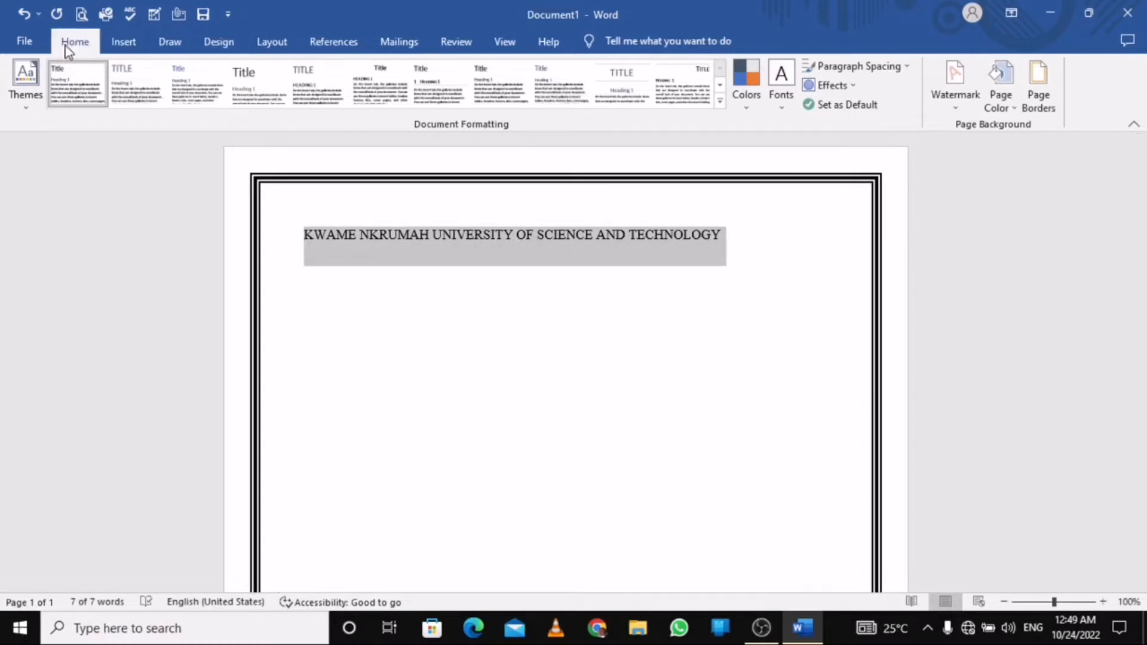
{"action": "left_click", "coordinate": [423, 98]}
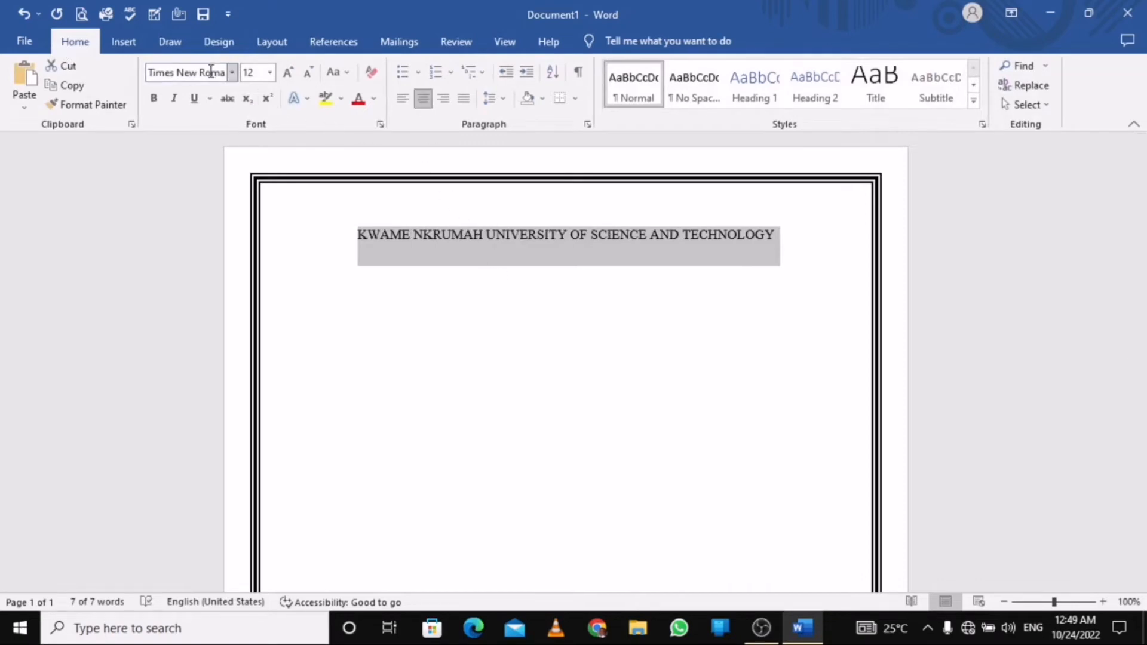
{"action": "left_click", "coordinate": [153, 99]}
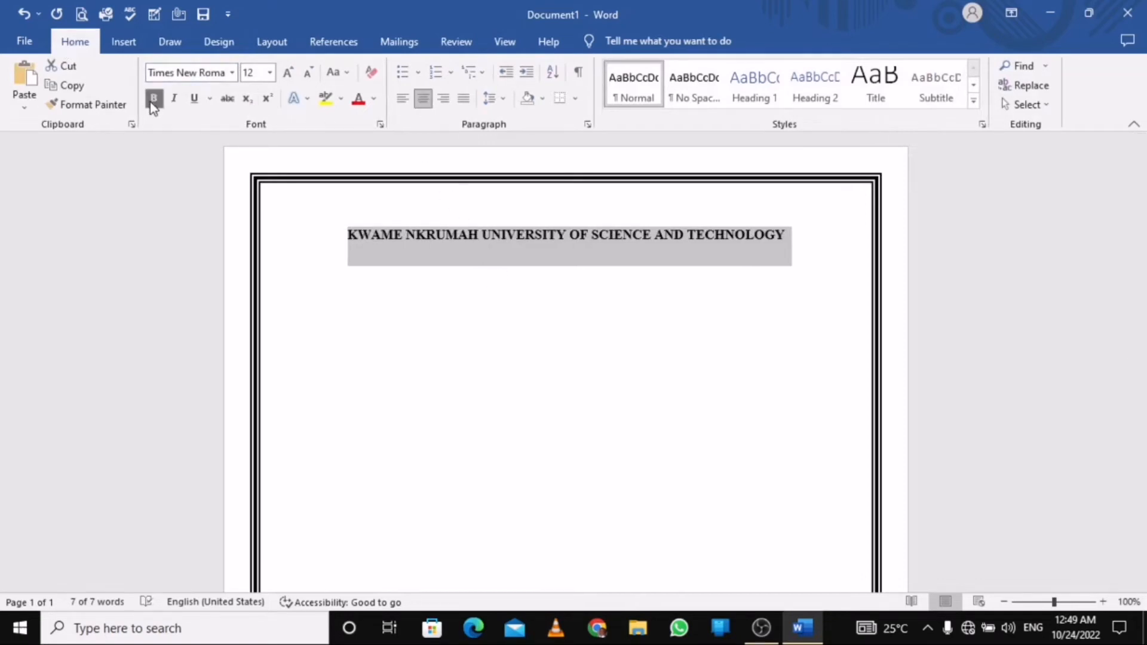
{"action": "left_click", "coordinate": [508, 250]}
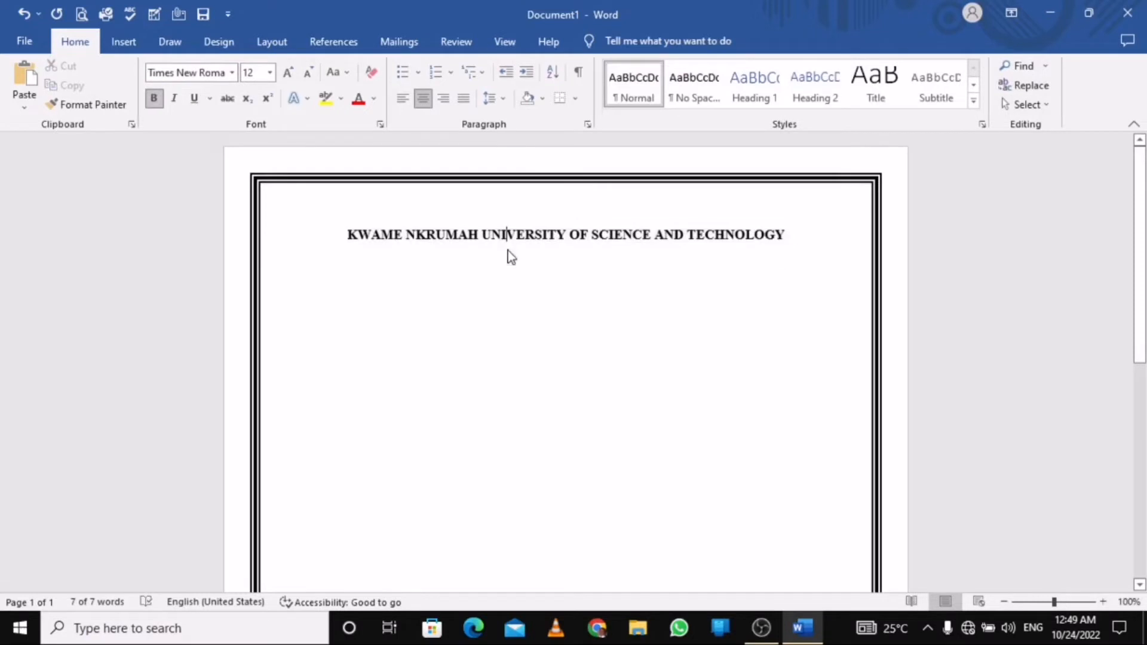
Step: Add a centered bold line reading "KUMASI" directly below the university heading
{"action": "left_click", "coordinate": [808, 237]}
{"action": "key", "text": "Return"}
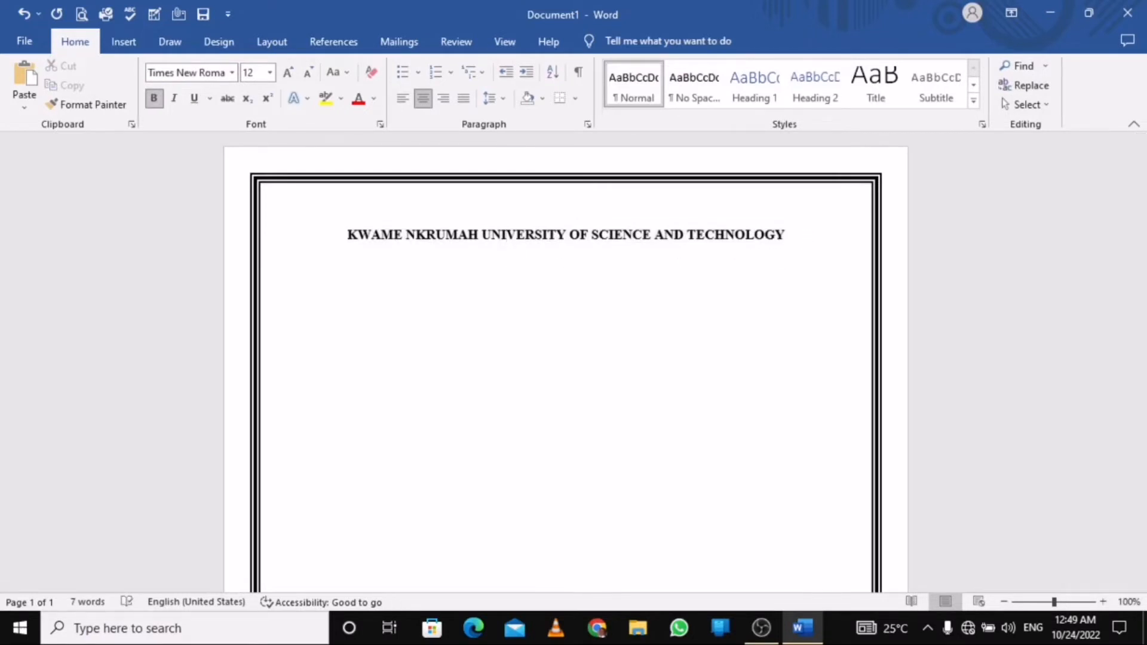
{"action": "left_click", "coordinate": [404, 100]}
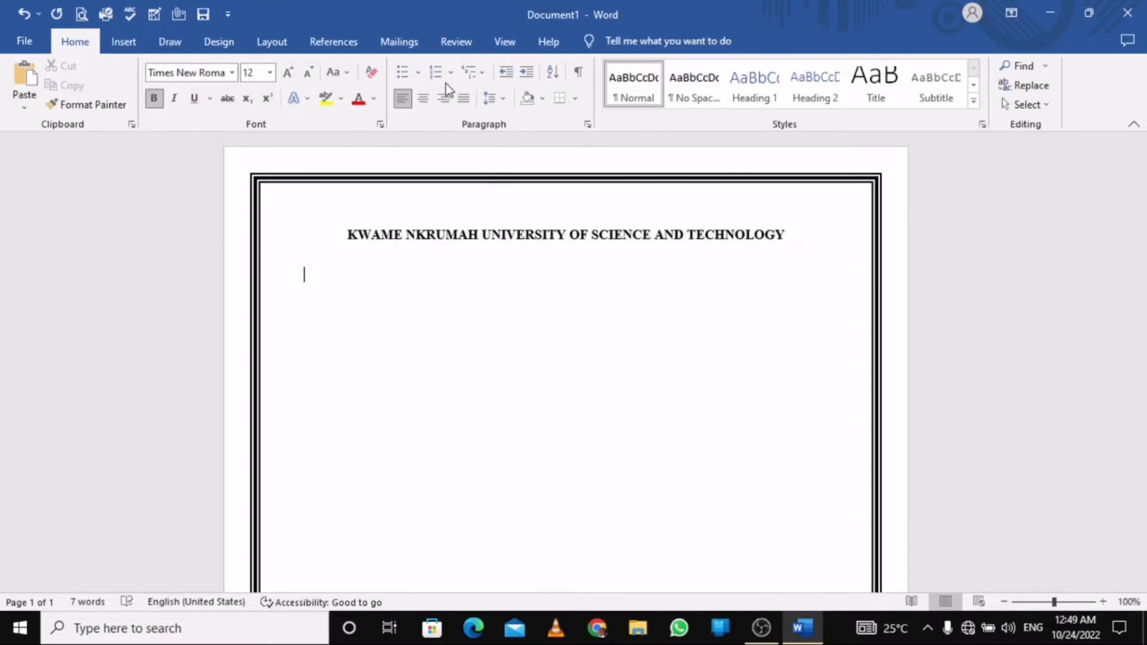
{"action": "left_click", "coordinate": [425, 101]}
{"action": "type", "text": "KUMASI"}
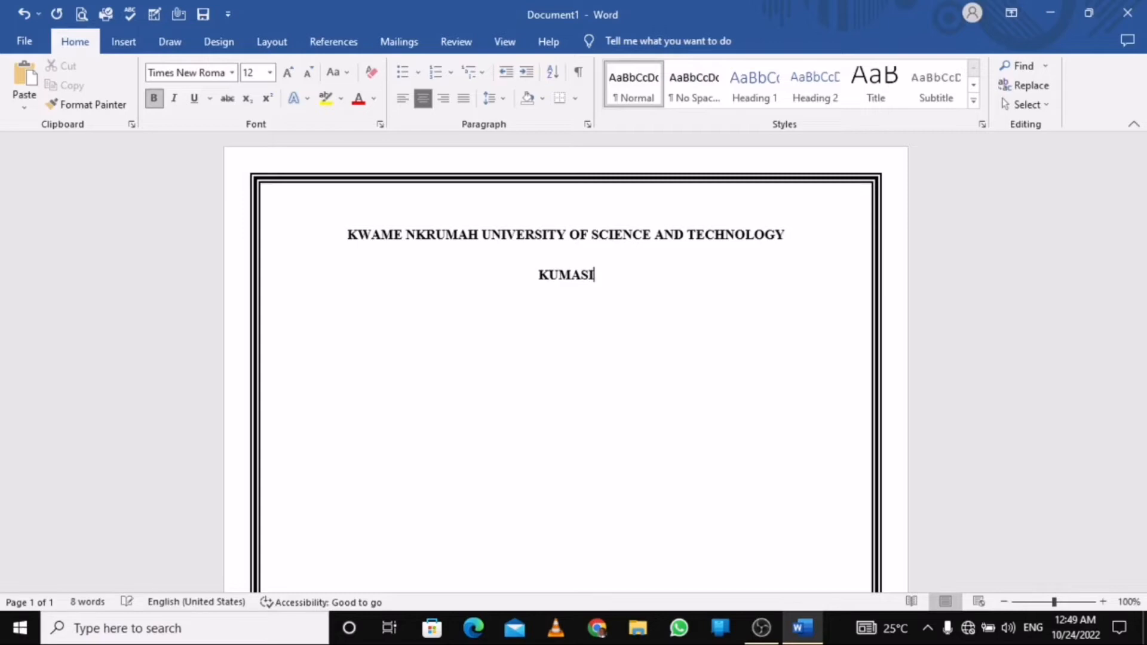
Step: Start a new left-aligned line below "KUMASI"
{"action": "key", "text": "Return"}
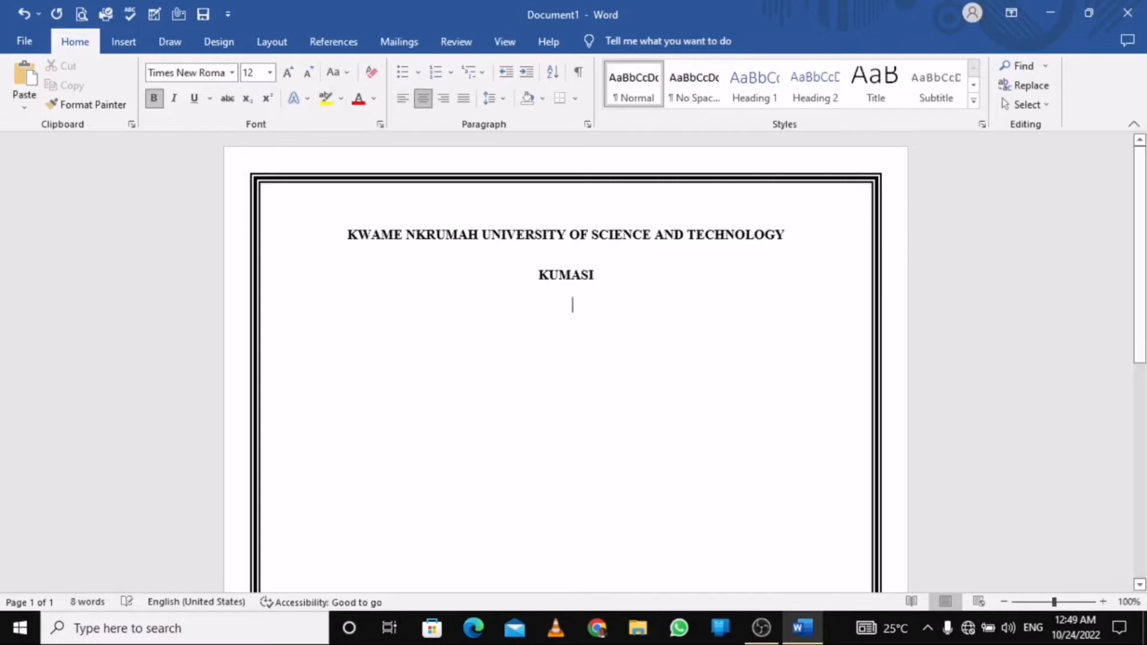
{"action": "left_click", "coordinate": [400, 99]}
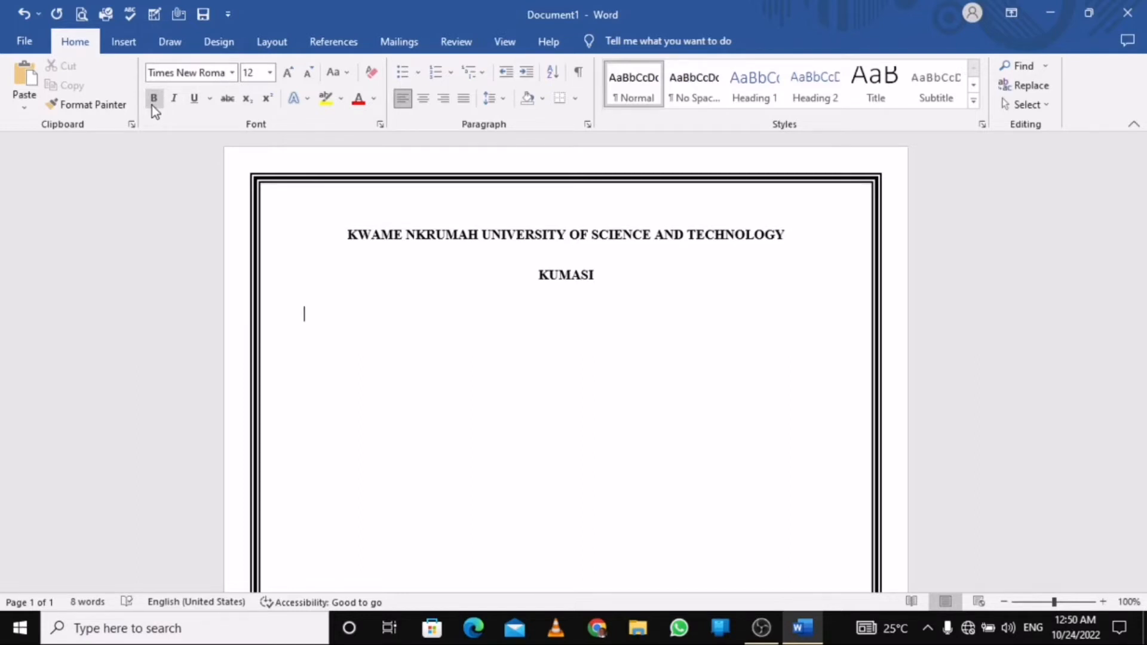
Step: Insert the Knust_seal-1 picture from the Camera Roll folder on the left-aligned line below "KUMASI"
{"action": "left_click", "coordinate": [125, 42]}
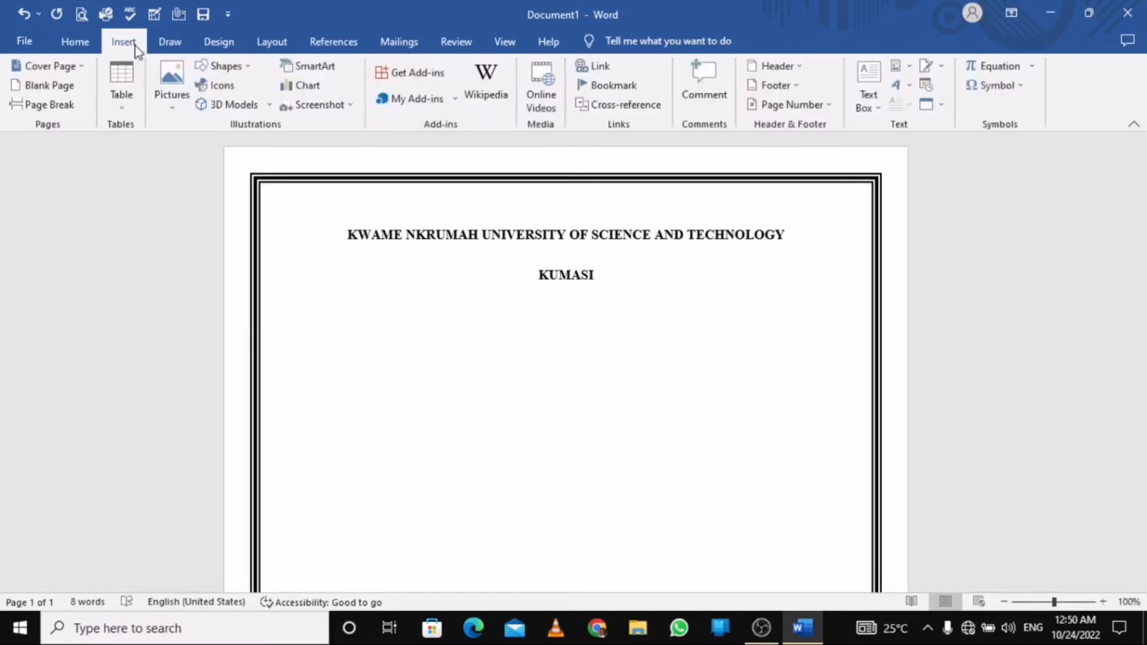
{"action": "left_click", "coordinate": [171, 96]}
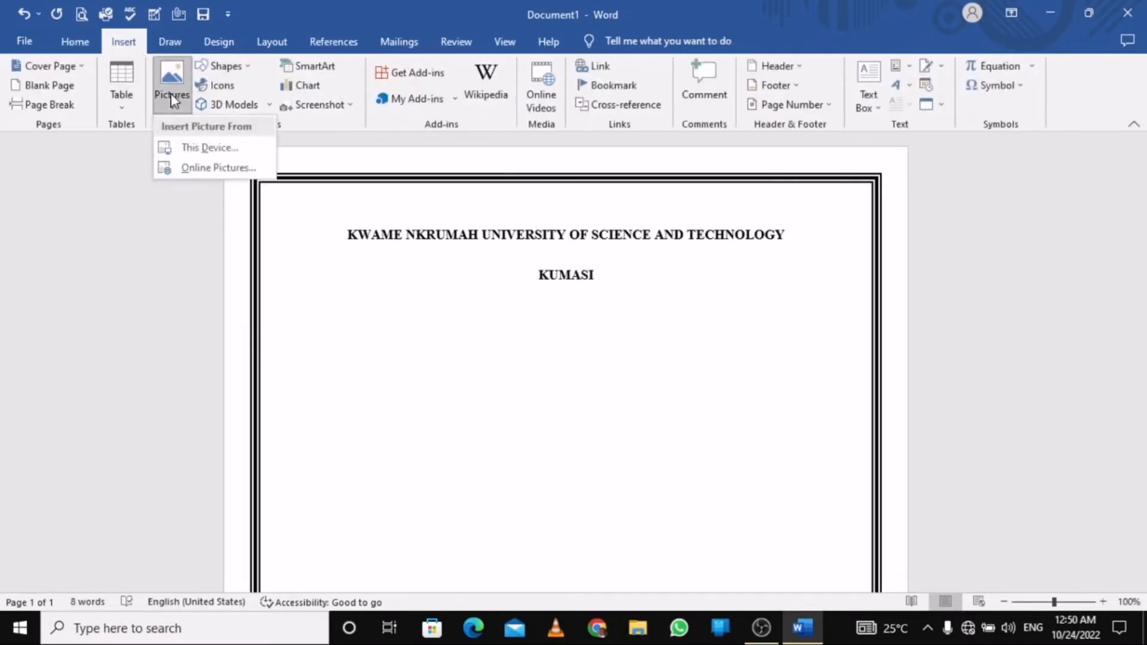
{"action": "left_click", "coordinate": [199, 147]}
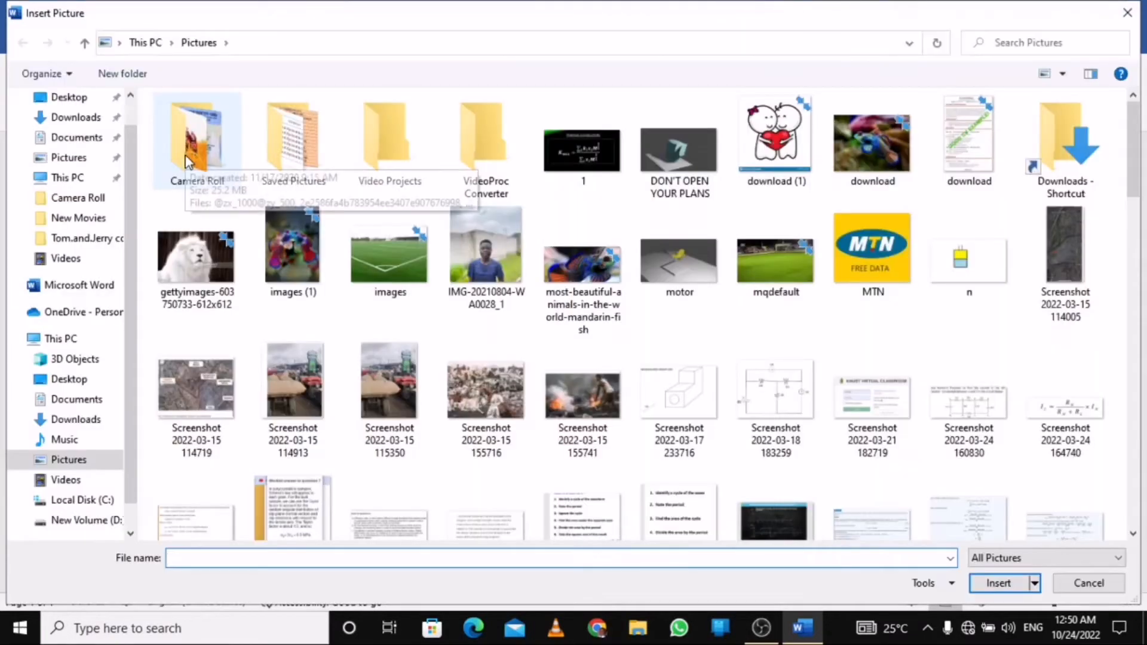
{"action": "double_click", "coordinate": [190, 147]}
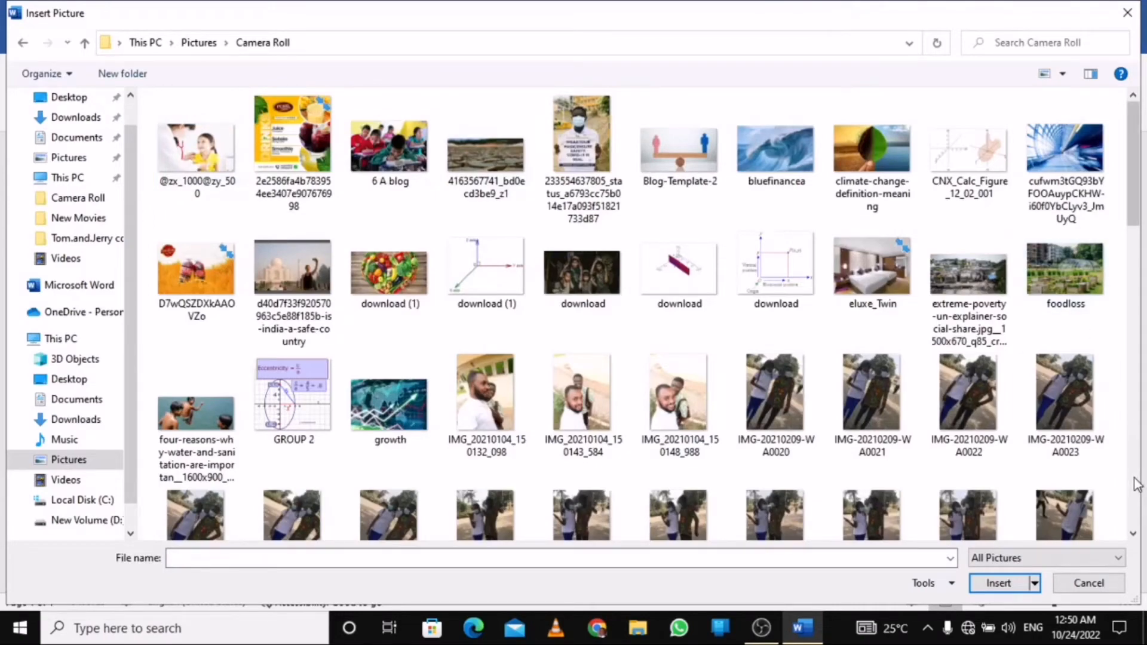
{"action": "scroll", "coordinate": [1137, 483], "scroll_direction": "down", "scroll_amount": 10}
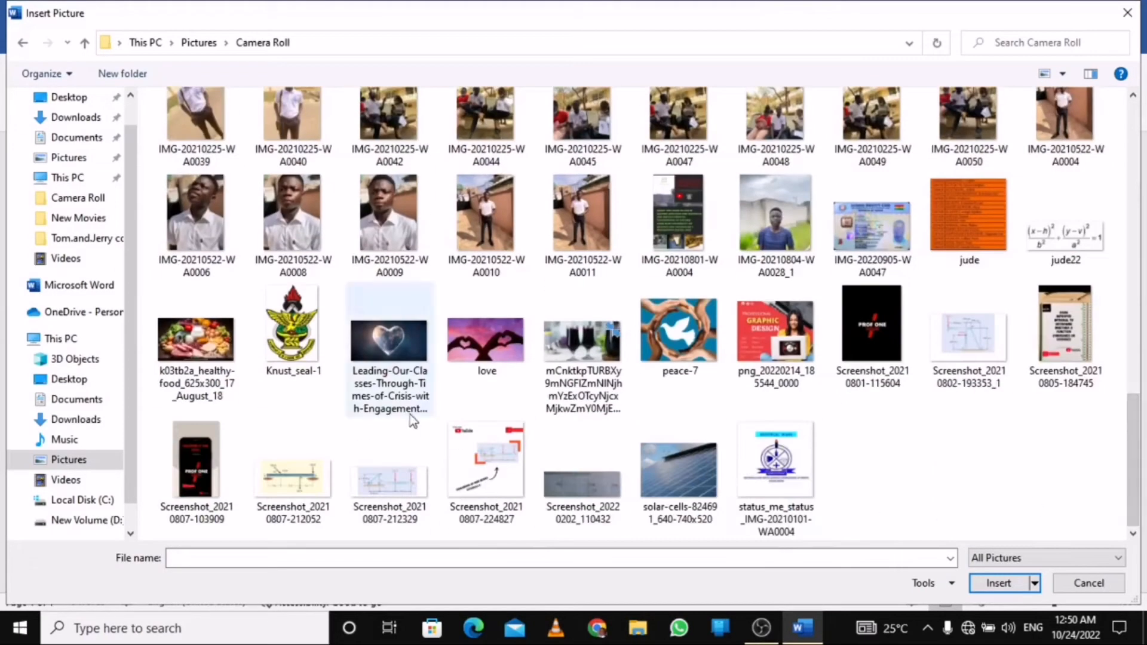
{"action": "double_click", "coordinate": [288, 332]}
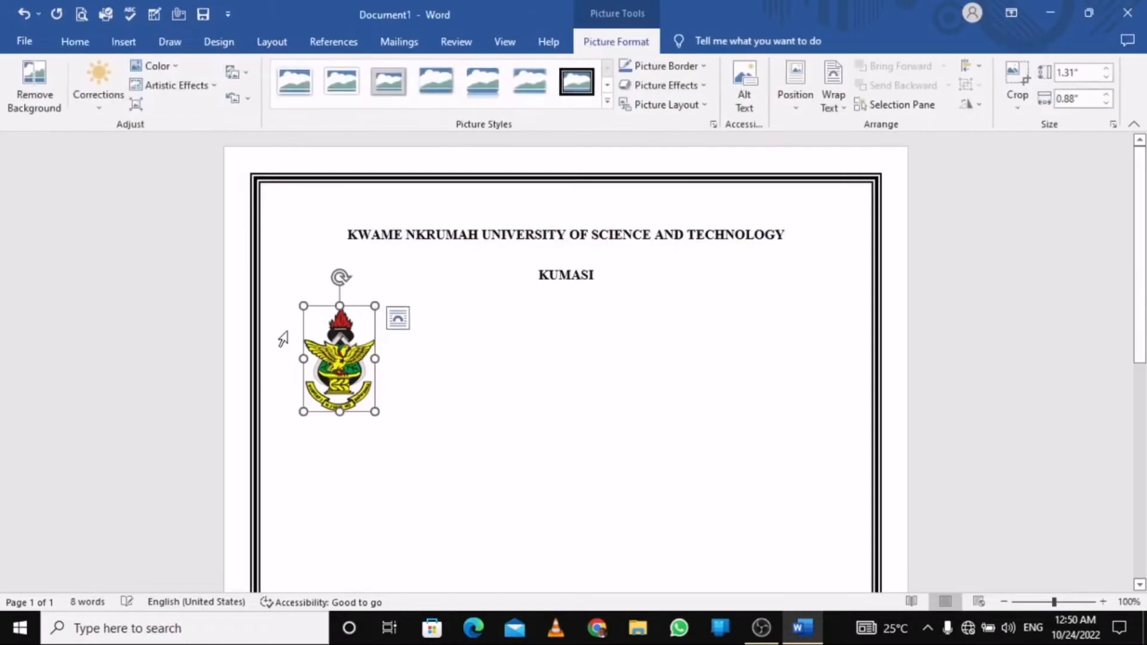
Step: Try to move the seal picture toward the middle of the page, and delete it
{"action": "left_click_drag", "start_coordinate": [327, 366], "coordinate": [543, 476]}
{"action": "left_click_drag", "start_coordinate": [371, 366], "coordinate": [403, 395]}
{"action": "key", "text": "Delete"}
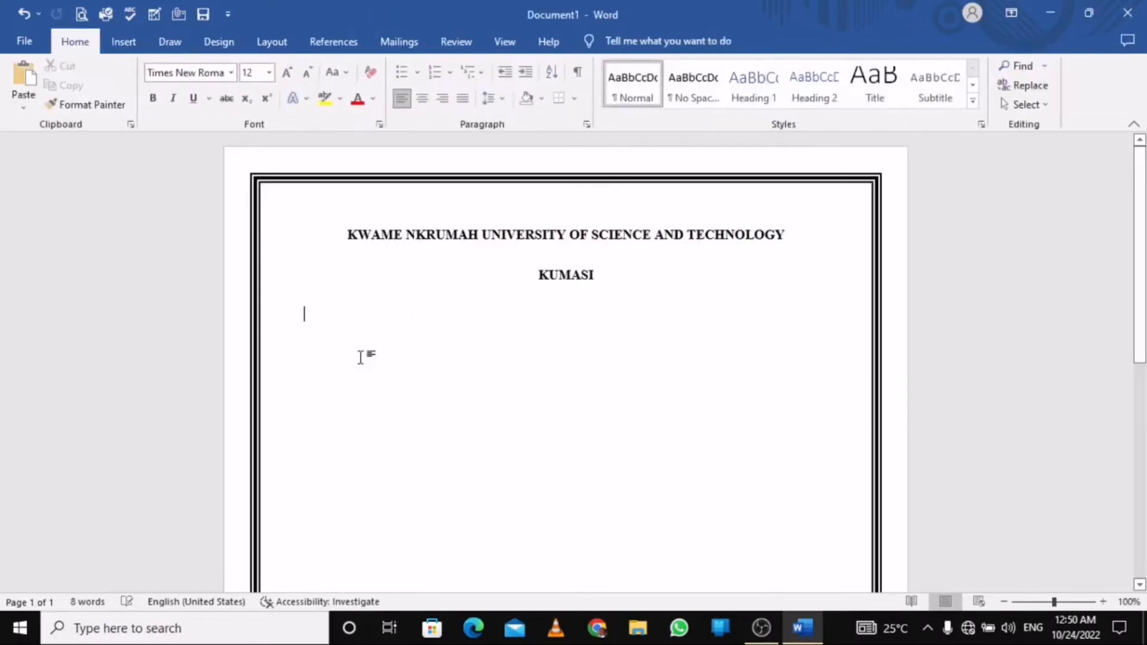
Step: Add four blank lines below "KUMASI" and center the last one
{"action": "key", "text": "Return"}
{"action": "key", "text": "Return"}
{"action": "key", "text": "Return"}
{"action": "key", "text": "Return"}
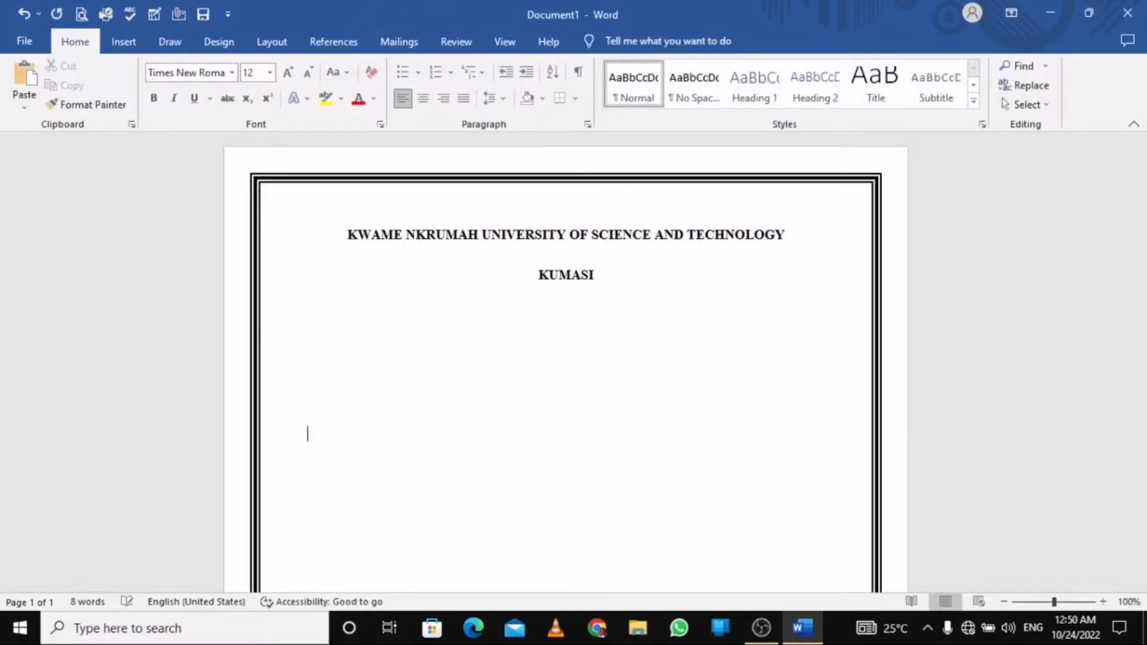
{"action": "left_click", "coordinate": [423, 103]}
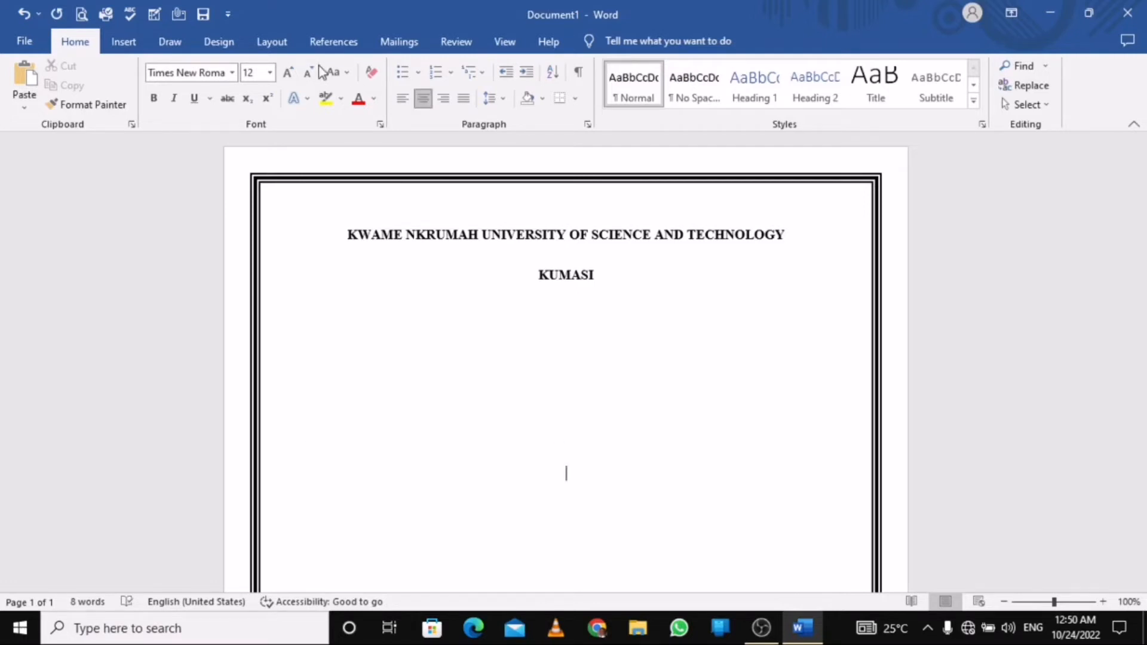
Step: Insert the Knust_seal-1 picture from the Camera Roll folder on the centered line
{"action": "left_click", "coordinate": [126, 39]}
{"action": "left_click", "coordinate": [177, 88]}
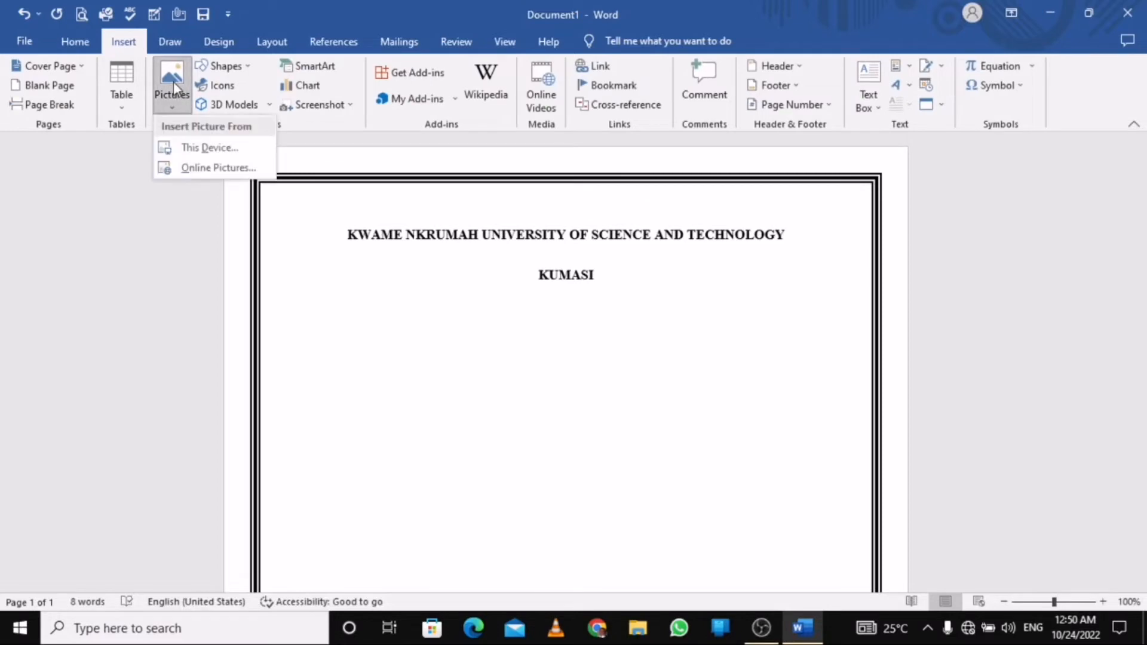
{"action": "left_click", "coordinate": [203, 150]}
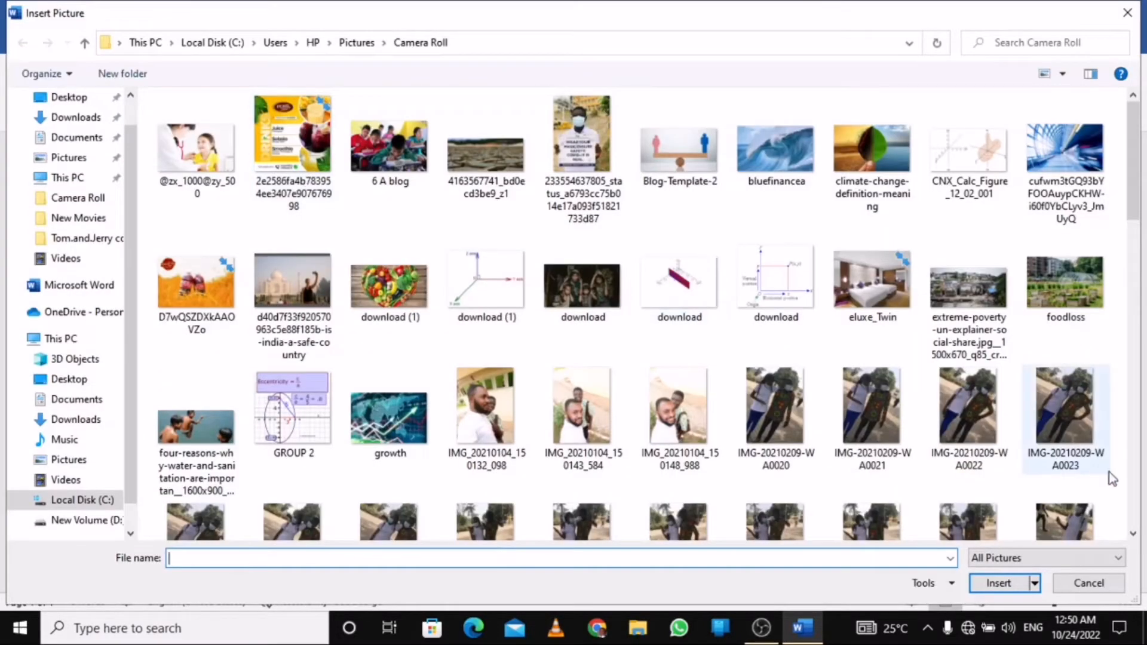
{"action": "scroll", "coordinate": [1139, 496], "scroll_direction": "down", "scroll_amount": 15}
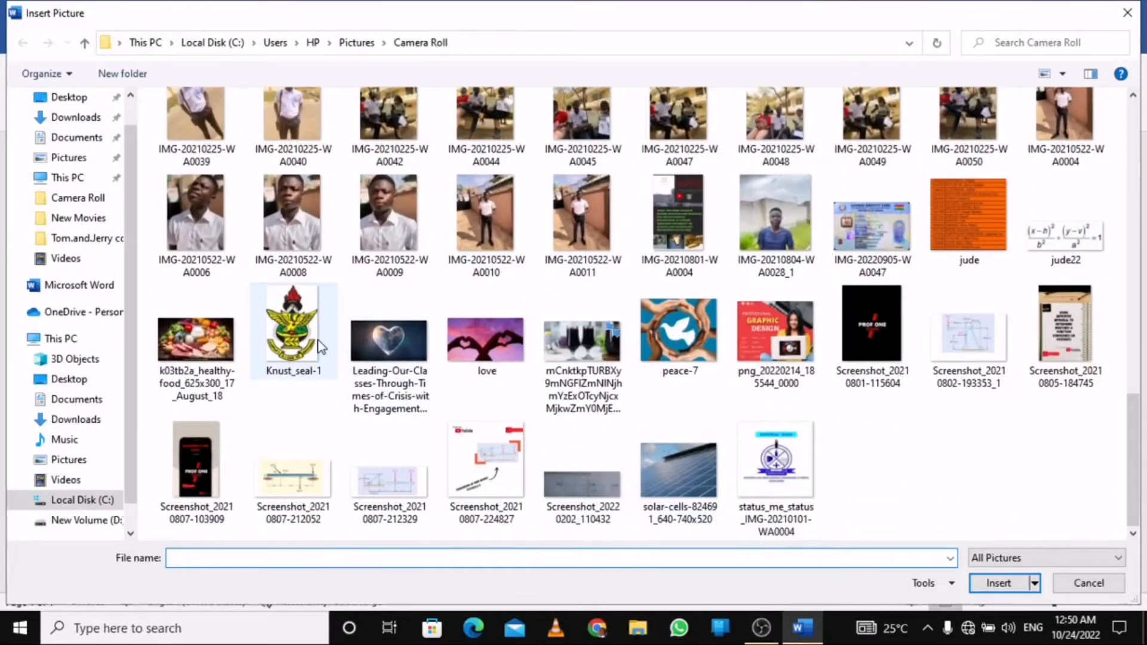
{"action": "double_click", "coordinate": [321, 346]}
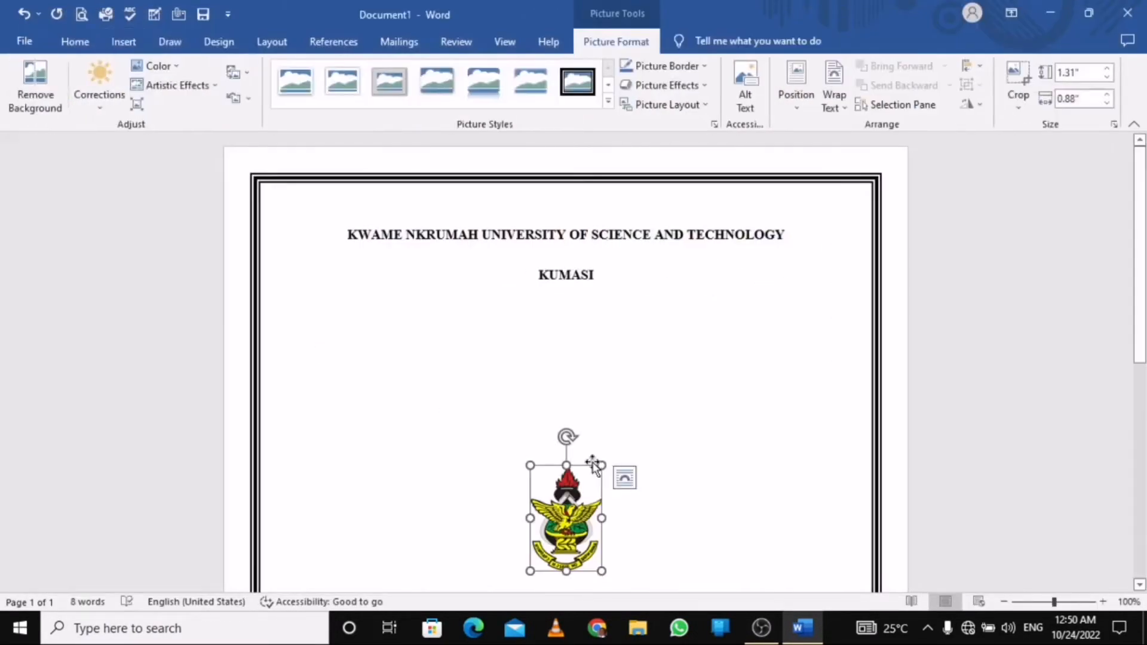
Step: Enlarge the seal picture to about 2.58" high by 1.74" wide and stretch it slightly wider
{"action": "left_click_drag", "start_coordinate": [600, 466], "coordinate": [676, 430]}
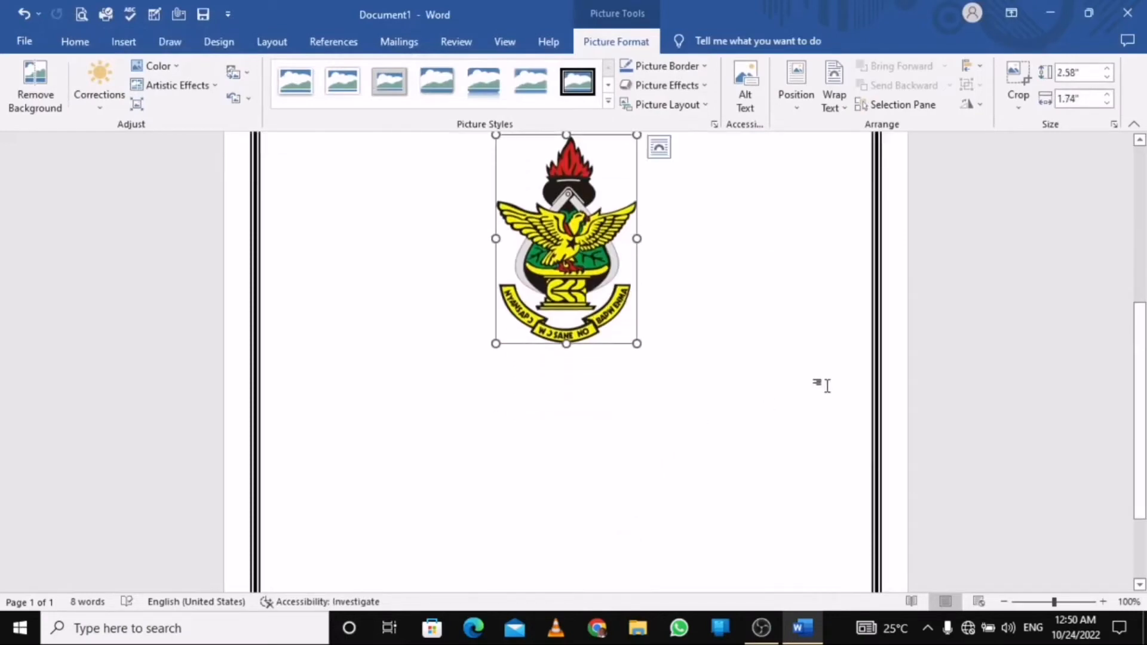
{"action": "left_click", "coordinate": [657, 239]}
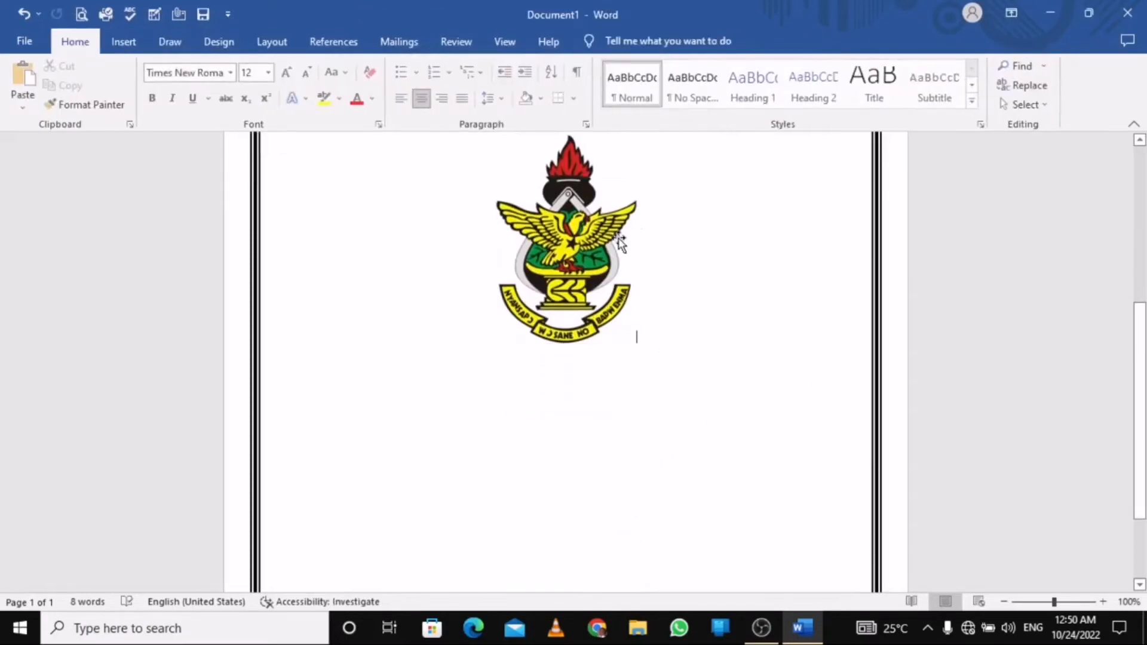
{"action": "left_click", "coordinate": [624, 240]}
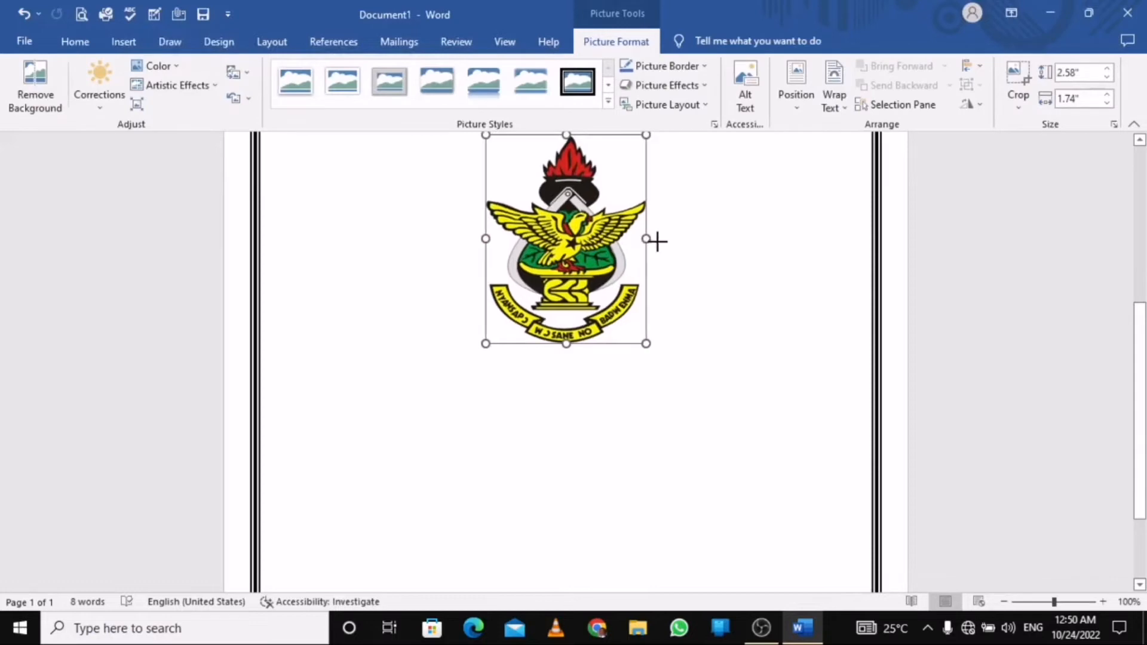
{"action": "left_click_drag", "start_coordinate": [657, 241], "coordinate": [668, 241]}
{"action": "left_click", "coordinate": [740, 268]}
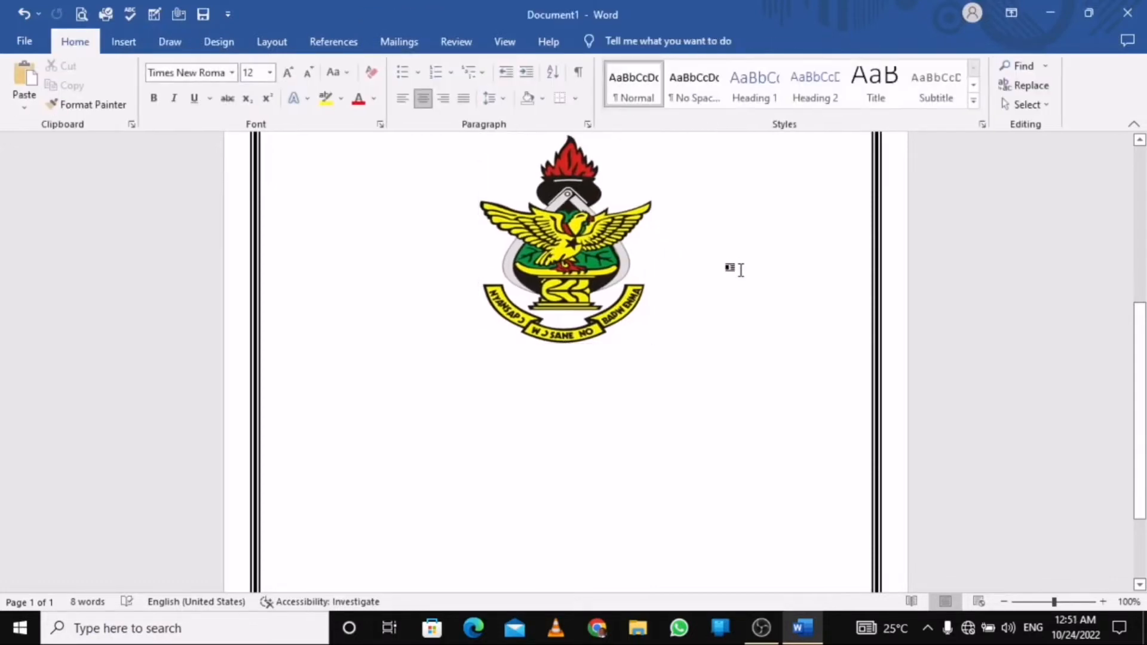
Step: Start a left-aligned line directly below the seal picture
{"action": "key", "text": "ctrl+z"}
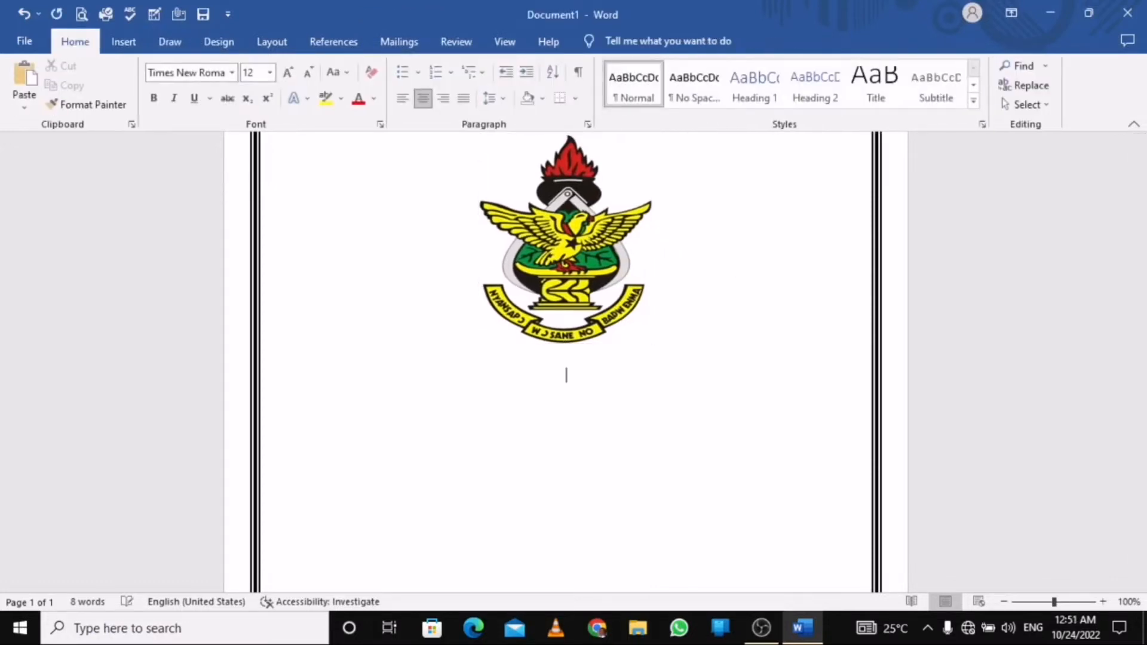
{"action": "left_click", "coordinate": [404, 99]}
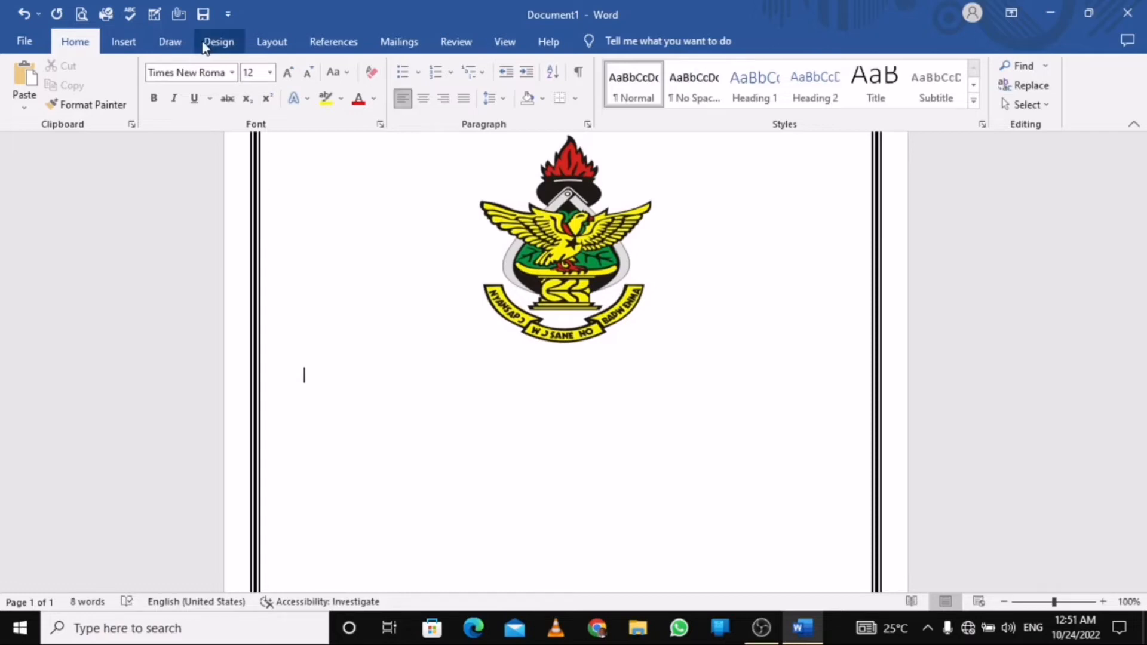
Step: Add an Accent Bar 1 page number at the bottom of the page and return to the body text below the seal
{"action": "left_click", "coordinate": [146, 50]}
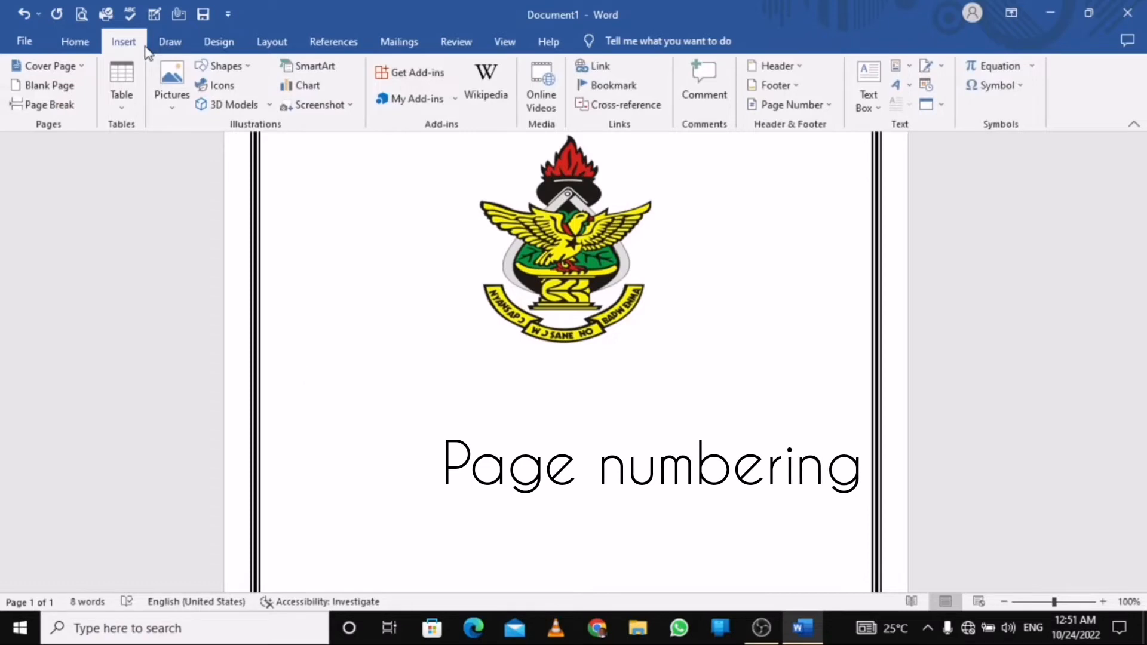
{"action": "left_click", "coordinate": [822, 109]}
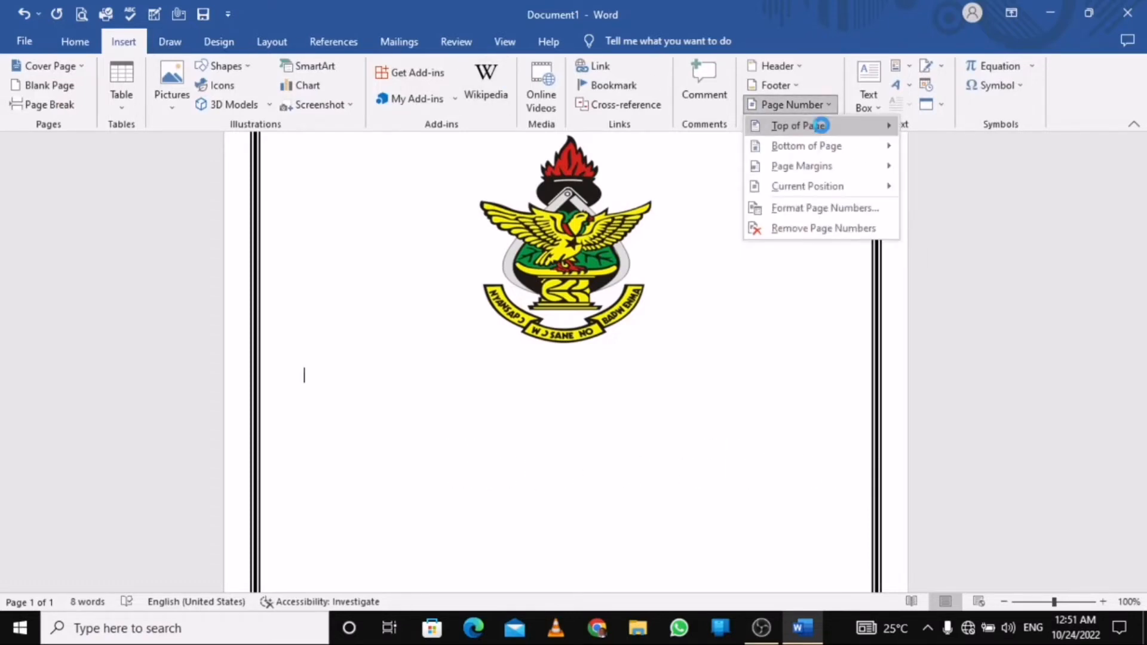
{"action": "mouse_move", "coordinate": [822, 127]}
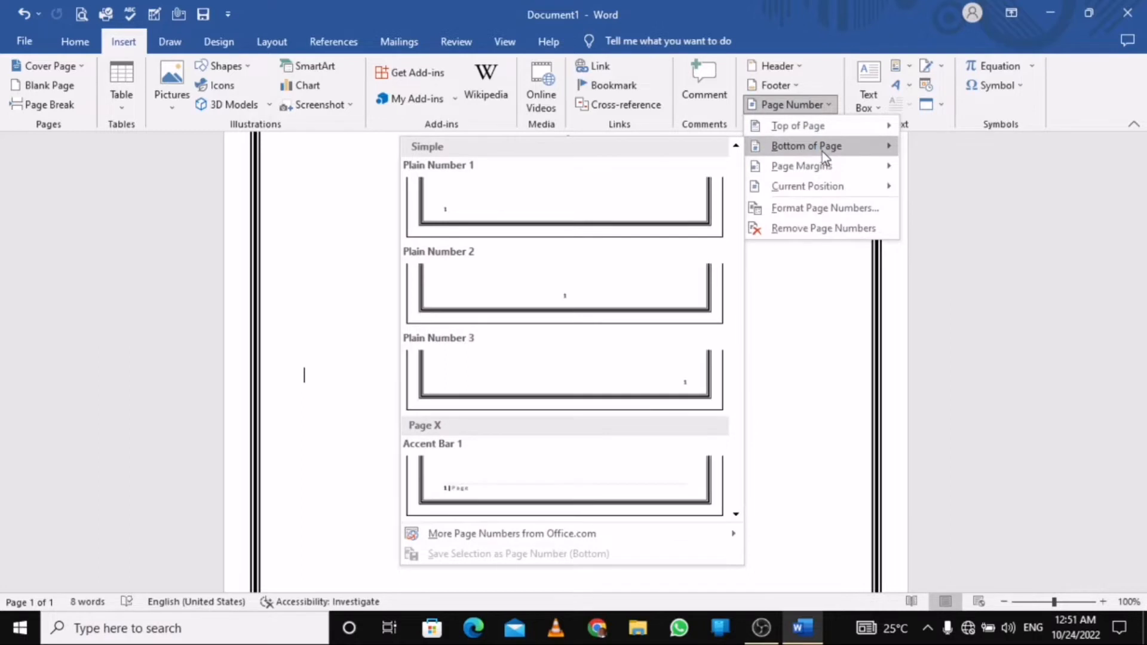
{"action": "left_click", "coordinate": [609, 487]}
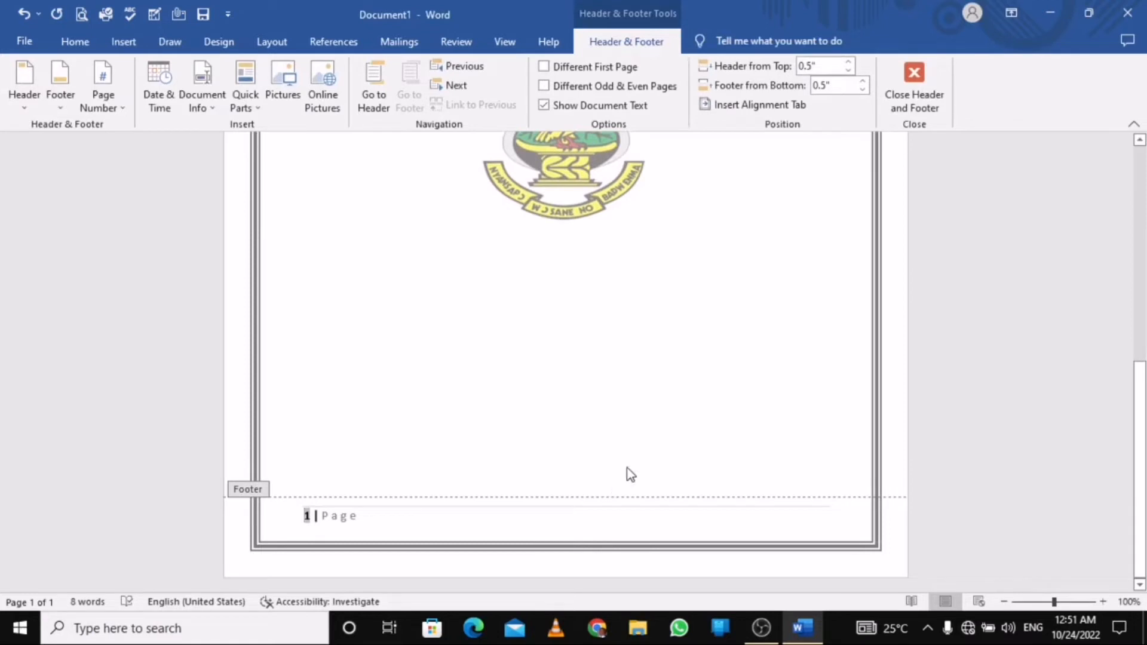
{"action": "double_click", "coordinate": [830, 248]}
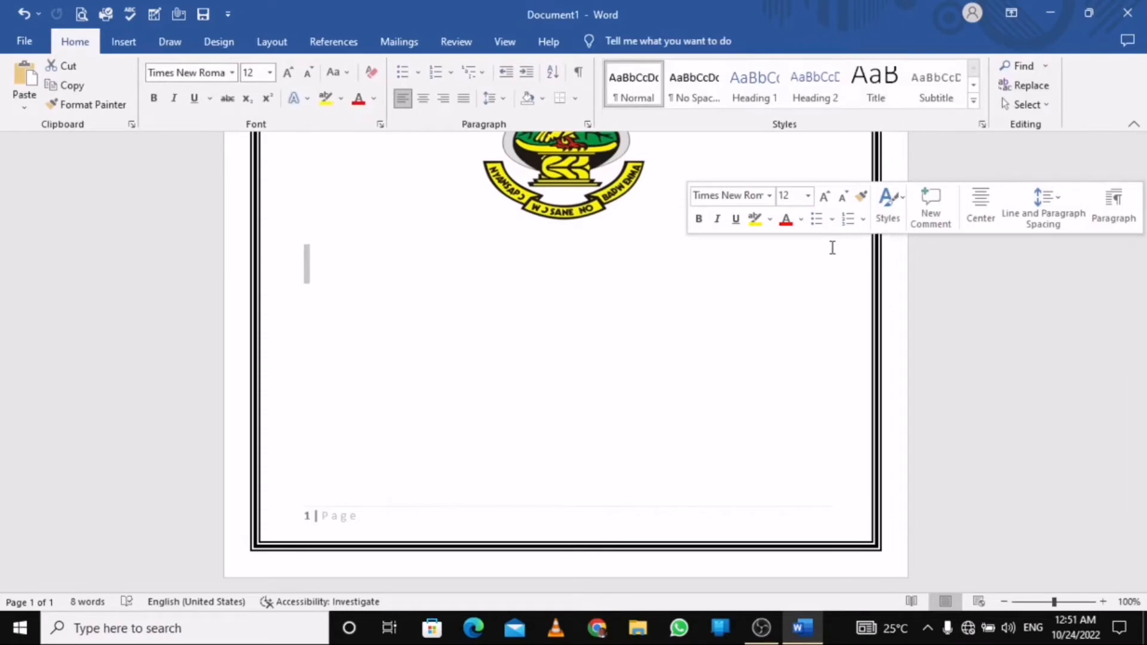
{"action": "left_click", "coordinate": [656, 293]}
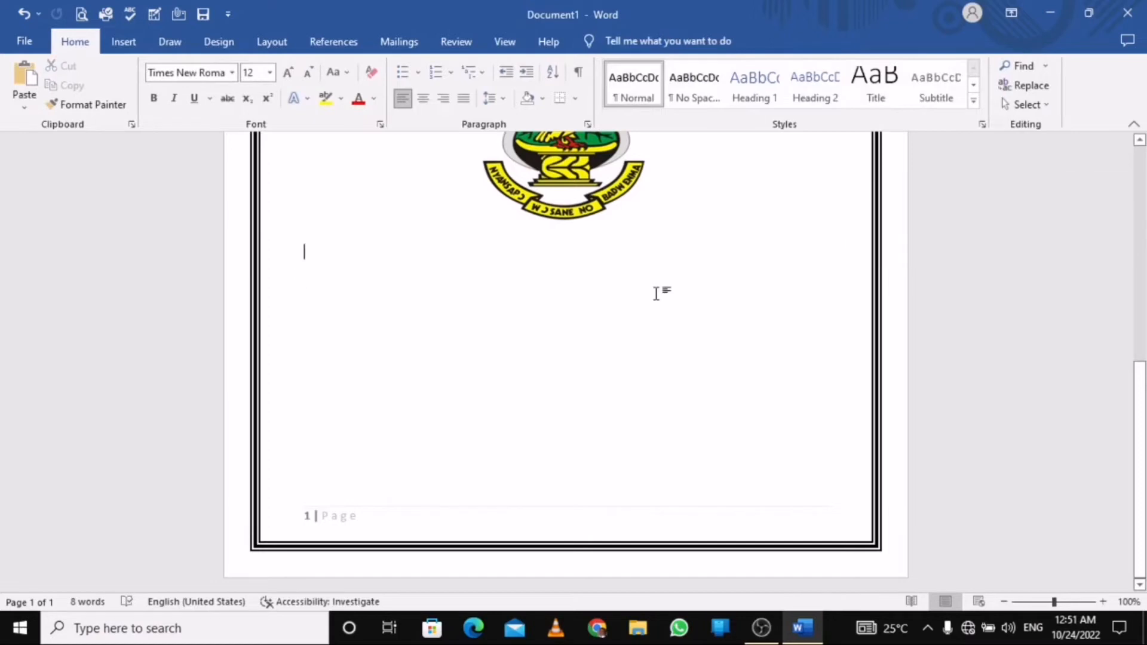
Step: Add blank lines below the seal until the text continues on a second page
{"action": "key", "text": "Return"}
{"action": "key", "text": "Return"}
{"action": "key", "text": "Return"}
{"action": "key", "text": "Return"}
{"action": "key", "text": "Return"}
{"action": "key", "text": "Return"}
{"action": "key", "text": "Return"}
{"action": "key", "text": "Return"}
{"action": "key", "text": "Return"}
{"action": "key", "text": "Return"}
{"action": "key", "text": "Return"}
{"action": "key", "text": "Return"}
{"action": "key", "text": "Return"}
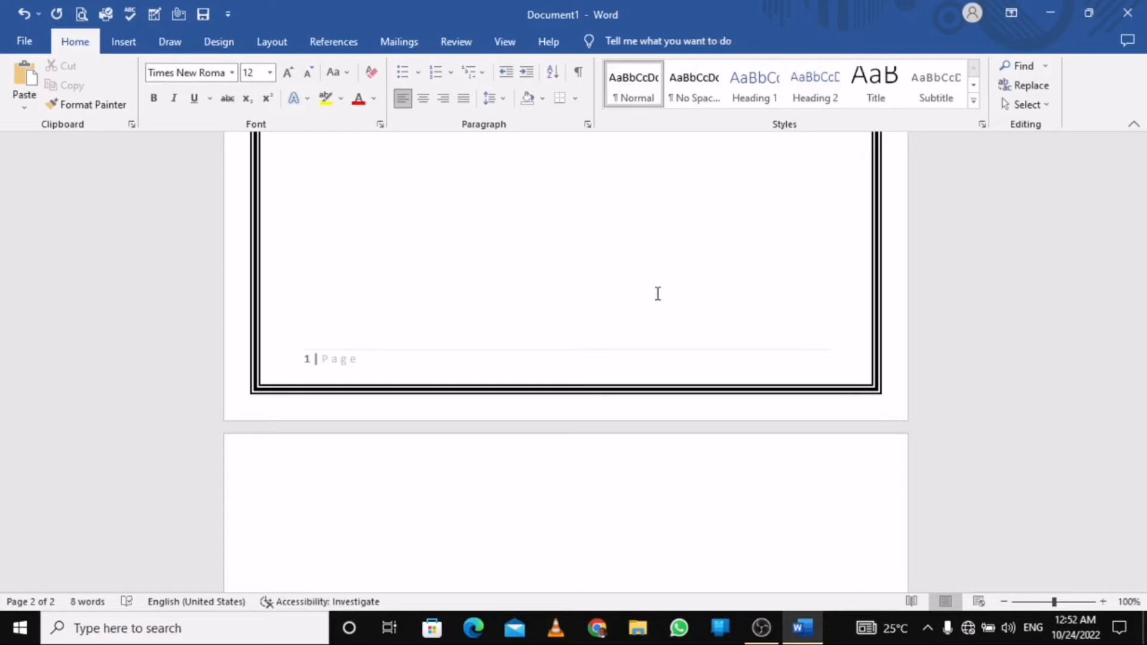
Step: Search the commands for adding a chart and insert a 3-D Pie chart on the second page
{"action": "left_click", "coordinate": [666, 41]}
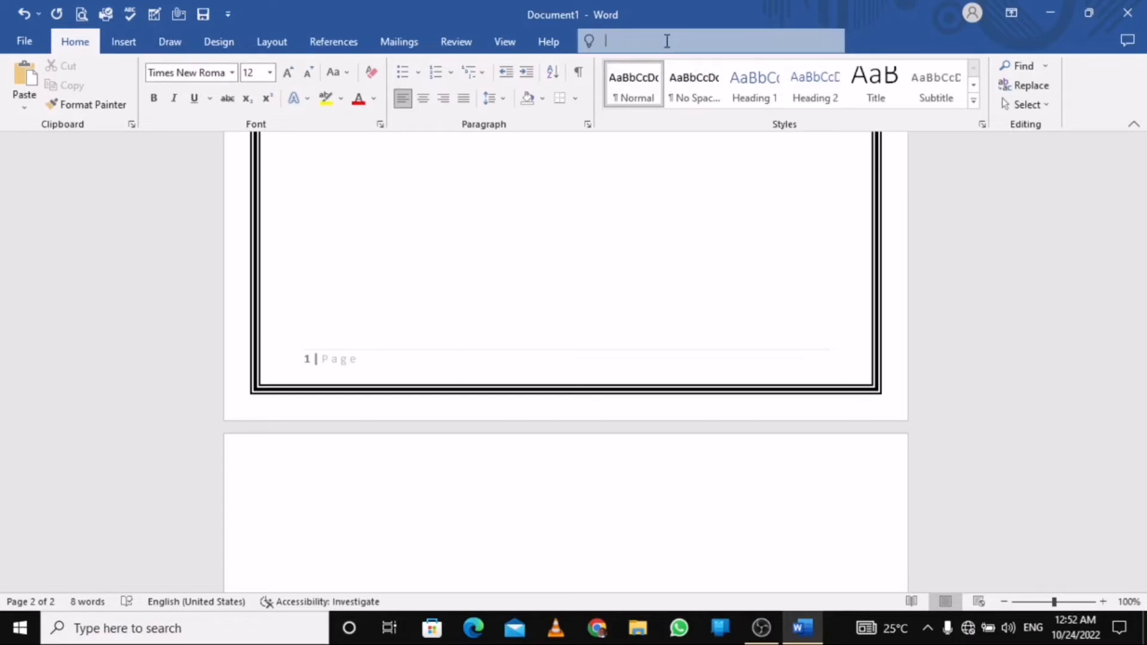
{"action": "type", "text": "Add a "}
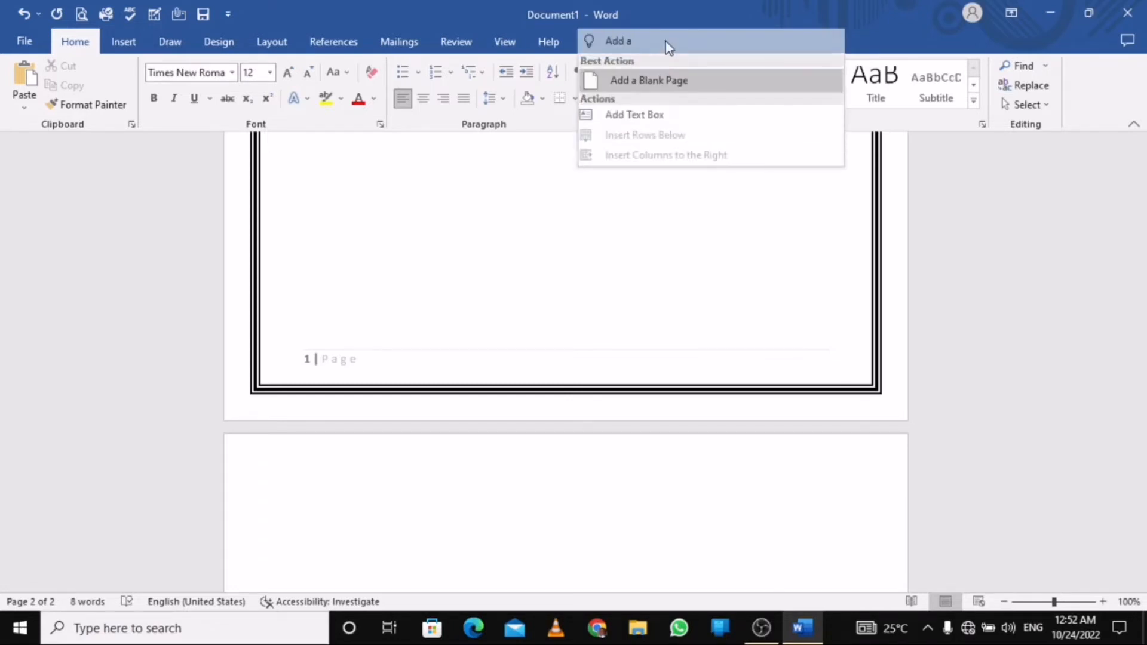
{"action": "type", "text": "c"}
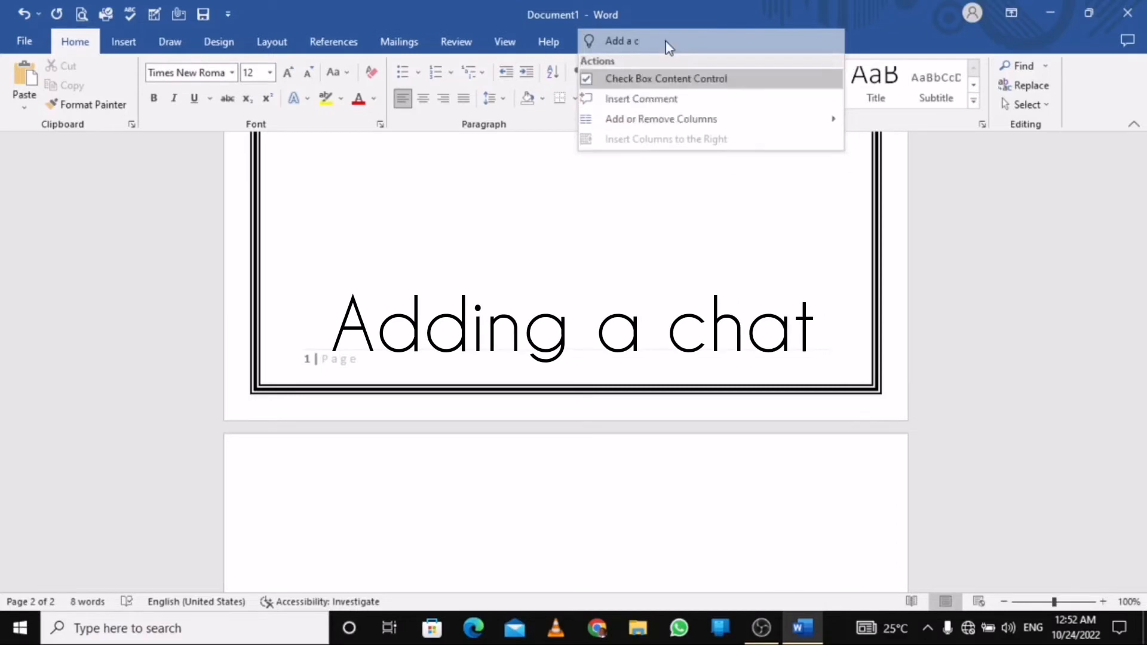
{"action": "type", "text": "ha"}
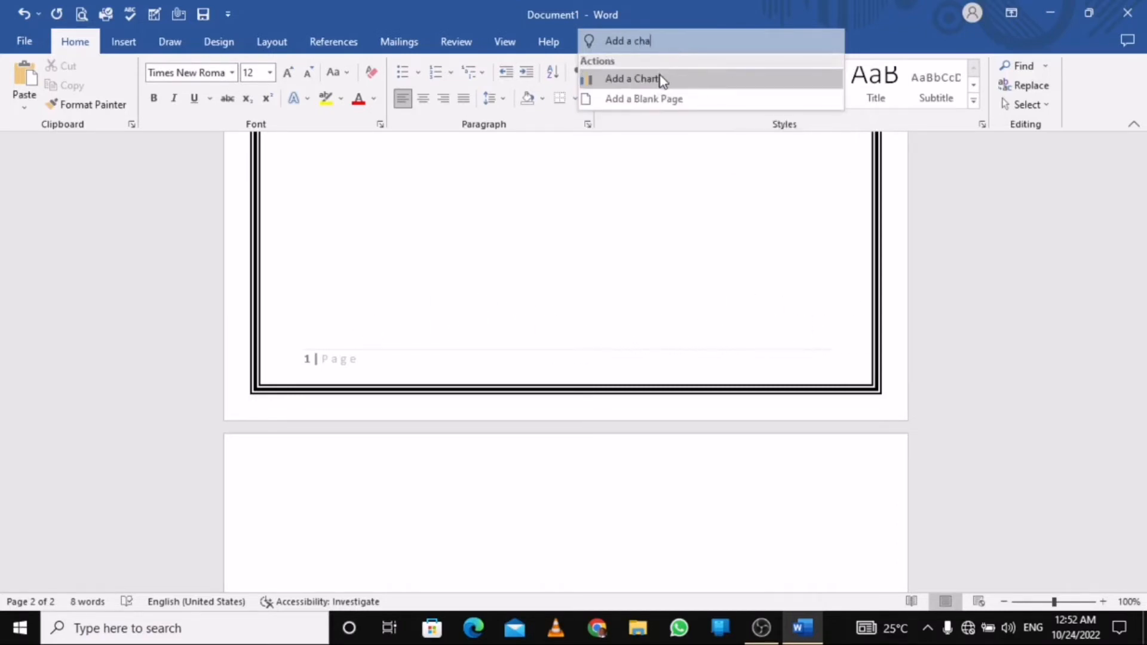
{"action": "left_click", "coordinate": [660, 78]}
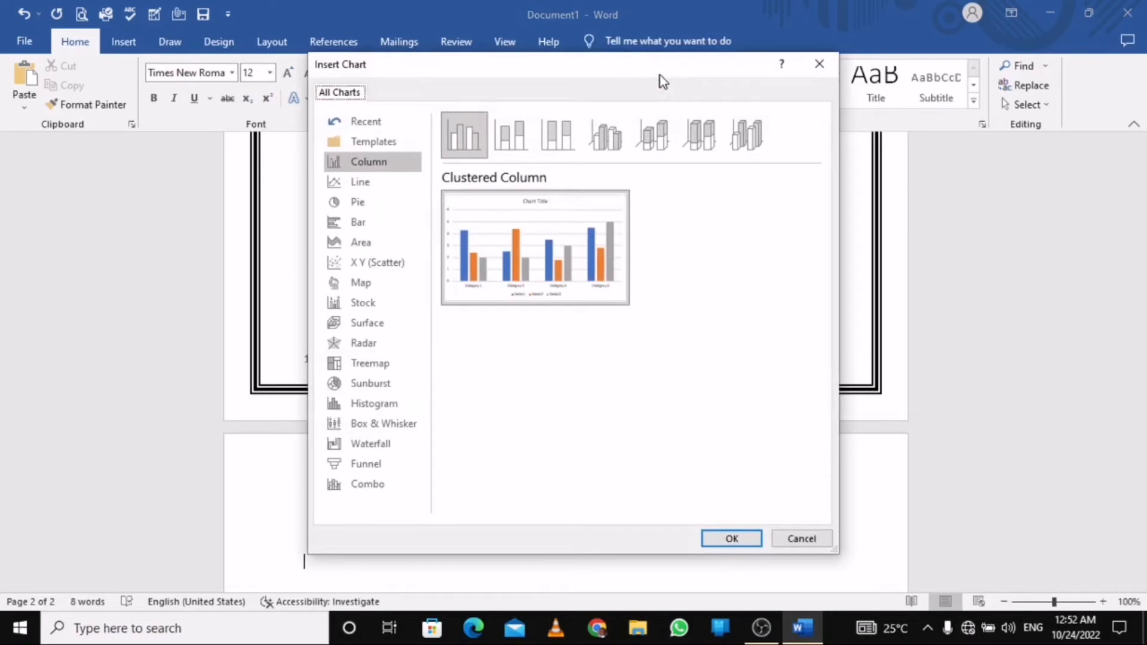
{"action": "left_click", "coordinate": [416, 206]}
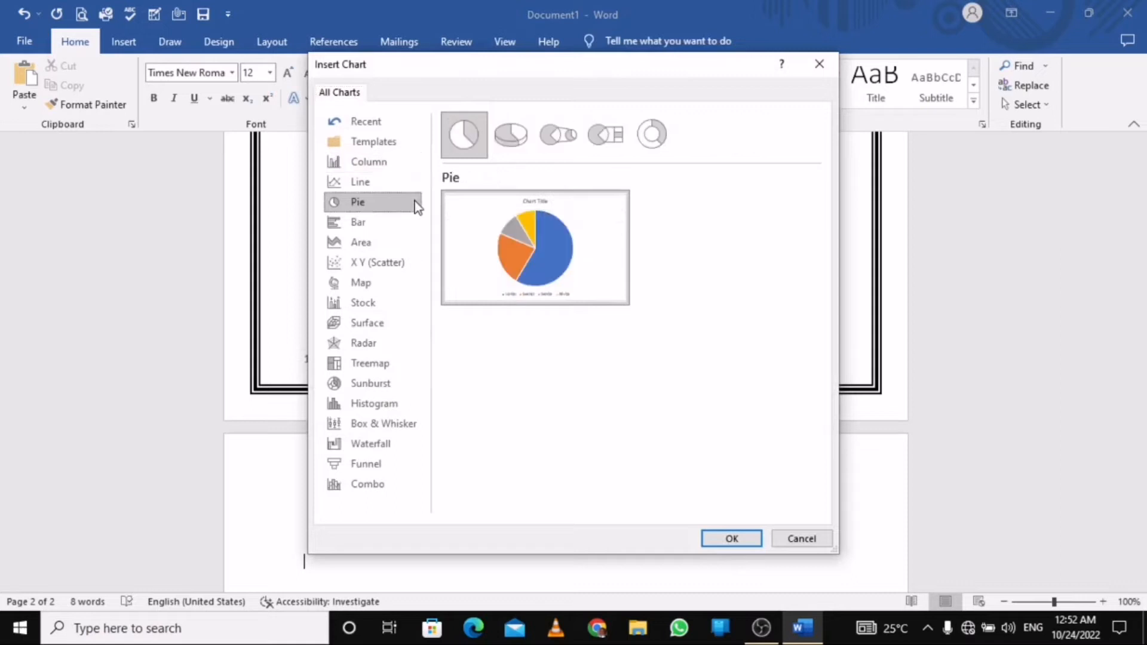
{"action": "left_click", "coordinate": [501, 137]}
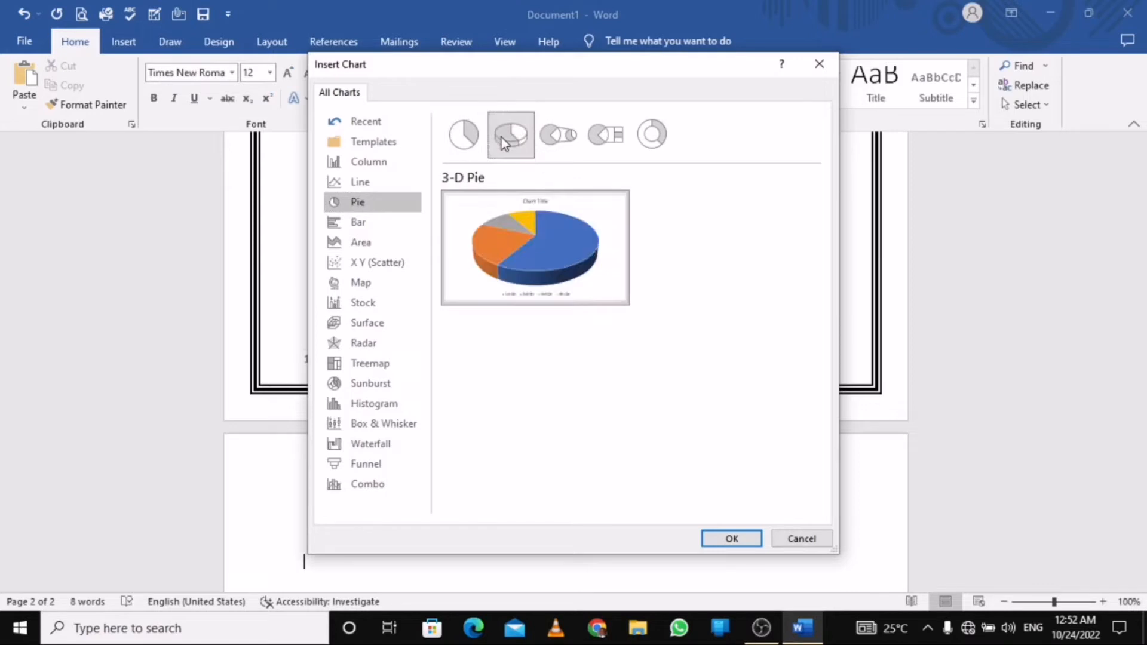
{"action": "left_click", "coordinate": [452, 144]}
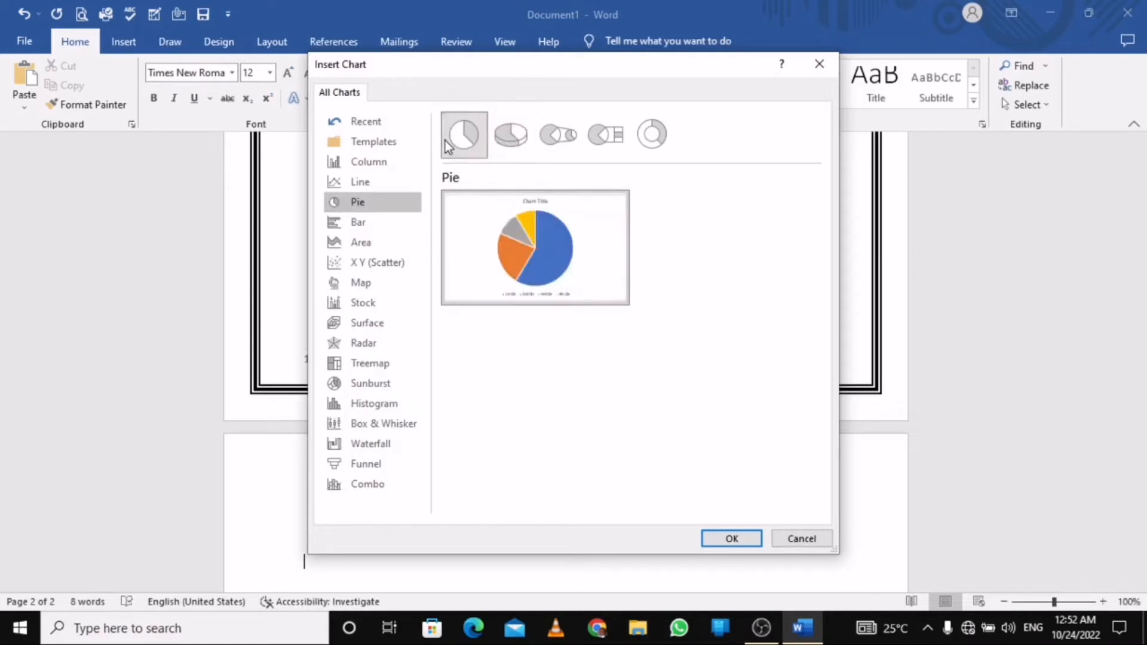
{"action": "left_click", "coordinate": [497, 135]}
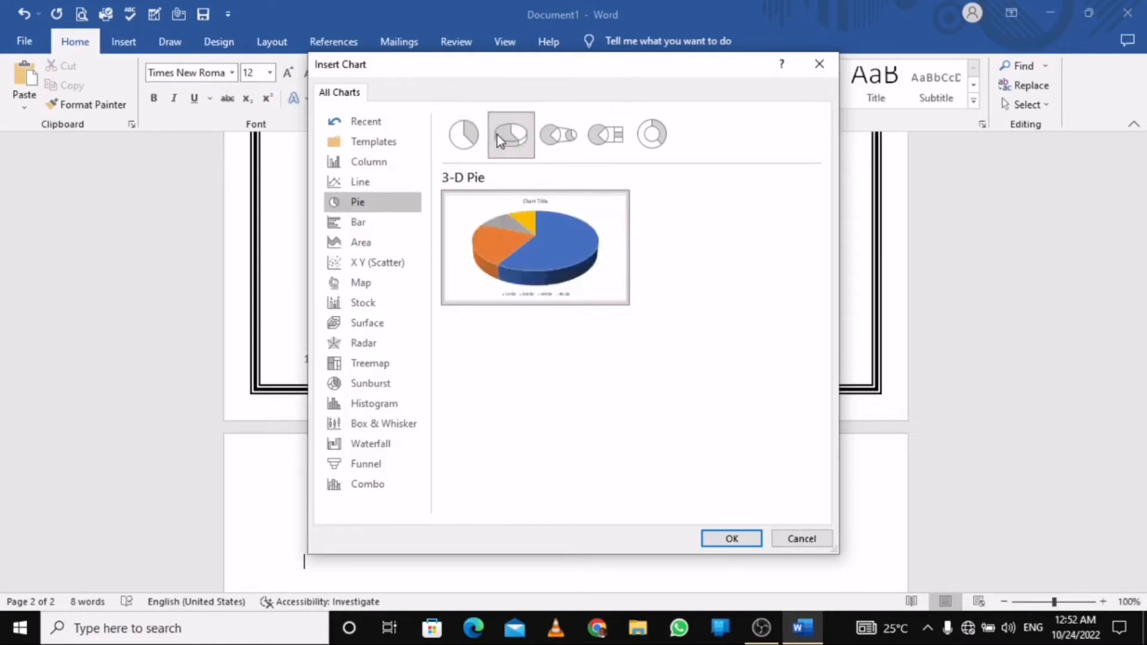
{"action": "left_click", "coordinate": [732, 539]}
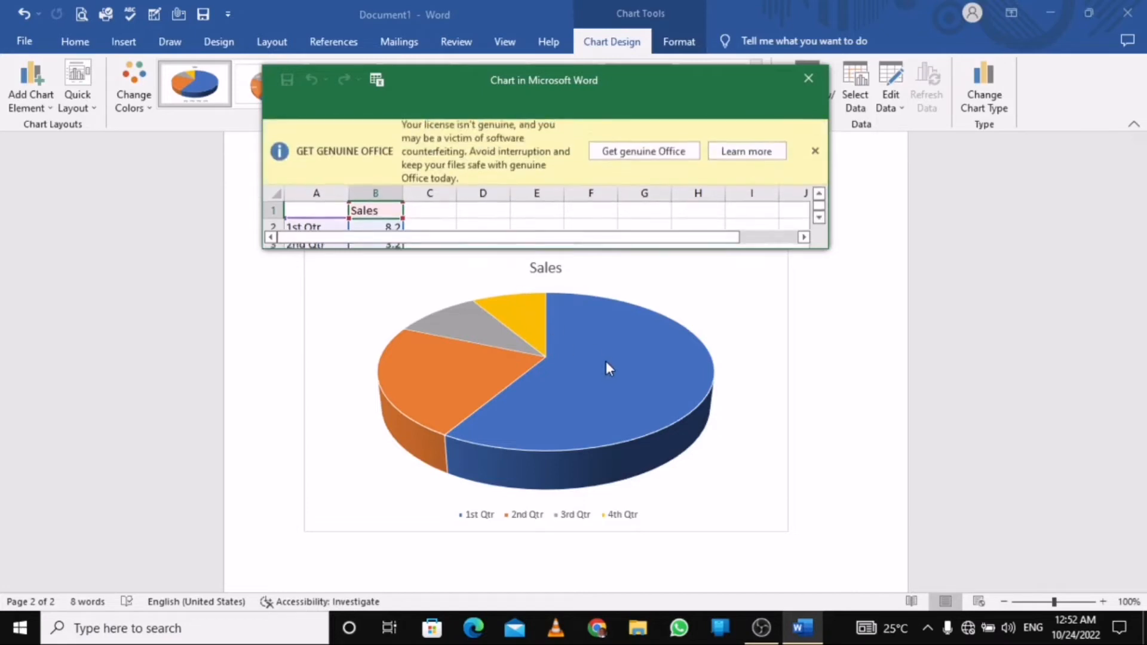
Step: Dismiss the genuine Office notice in the chart data sheet and rename the 1st Qtr category to "poor Roads"
{"action": "left_click", "coordinate": [816, 155]}
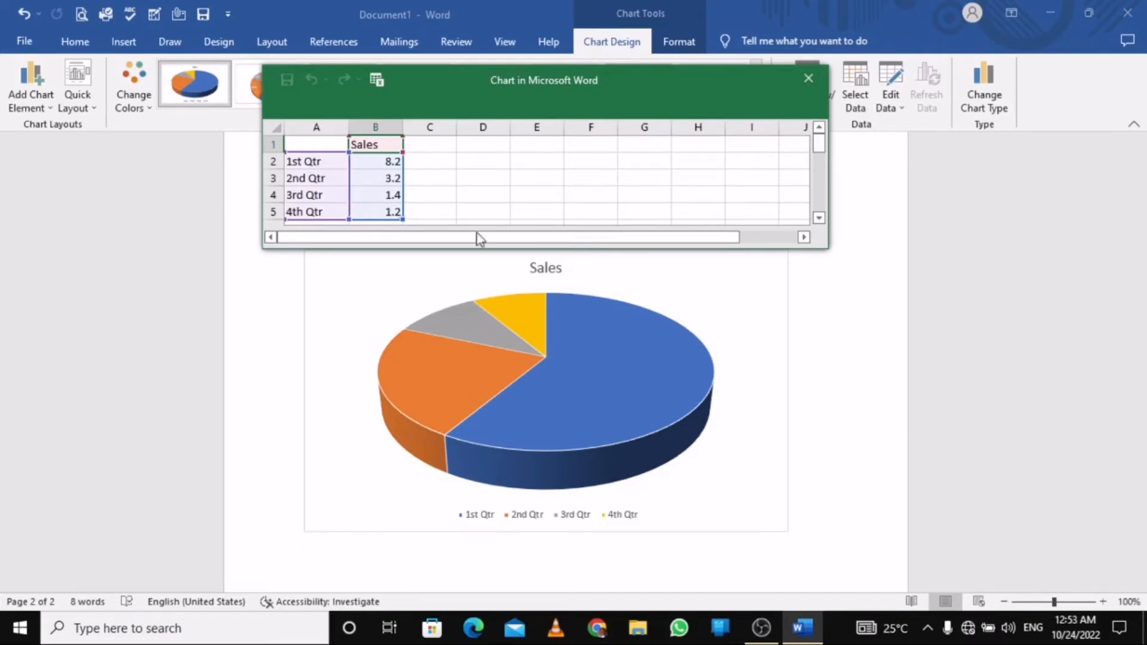
{"action": "left_click", "coordinate": [314, 161]}
{"action": "double_click", "coordinate": [315, 161]}
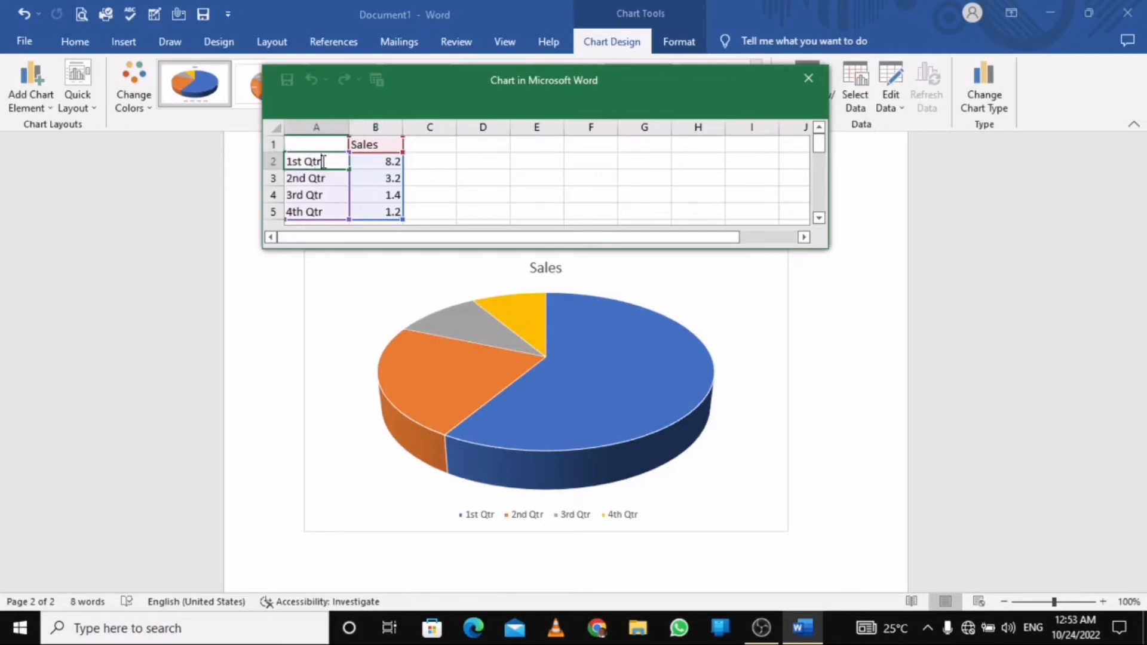
{"action": "key", "text": "BackSpace"}
{"action": "key", "text": "BackSpace"}
{"action": "key", "text": "BackSpace"}
{"action": "key", "text": "BackSpace"}
{"action": "key", "text": "BackSpace"}
{"action": "key", "text": "BackSpace"}
{"action": "key", "text": "BackSpace"}
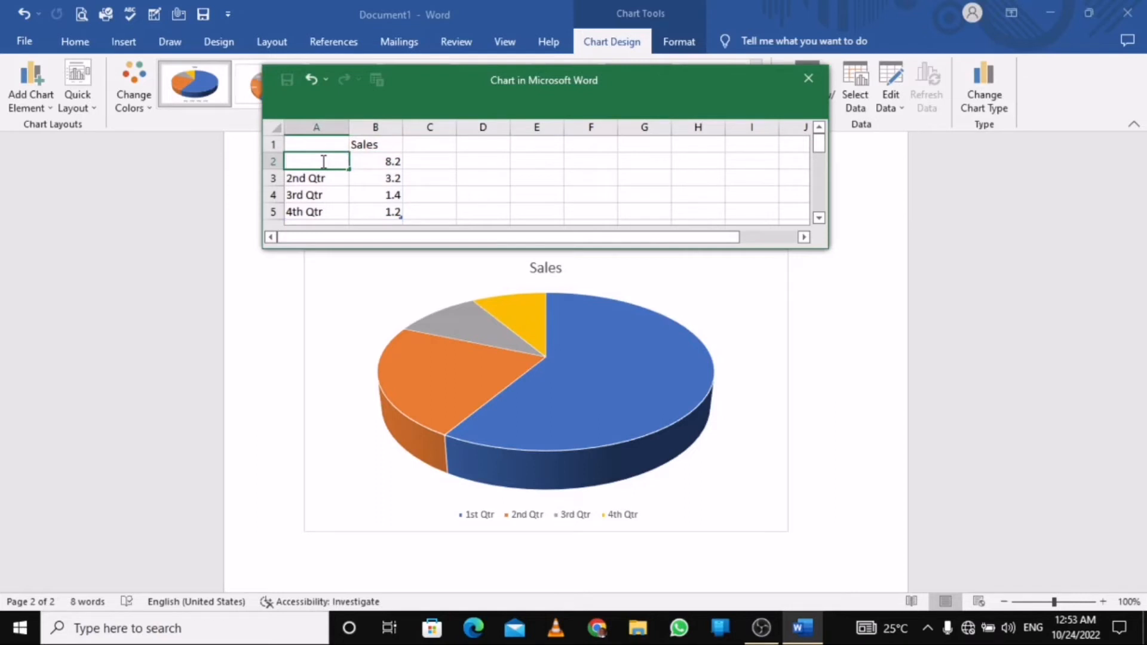
{"action": "type", "text": "poor Roads"}
{"action": "key", "text": "BackSpace"}
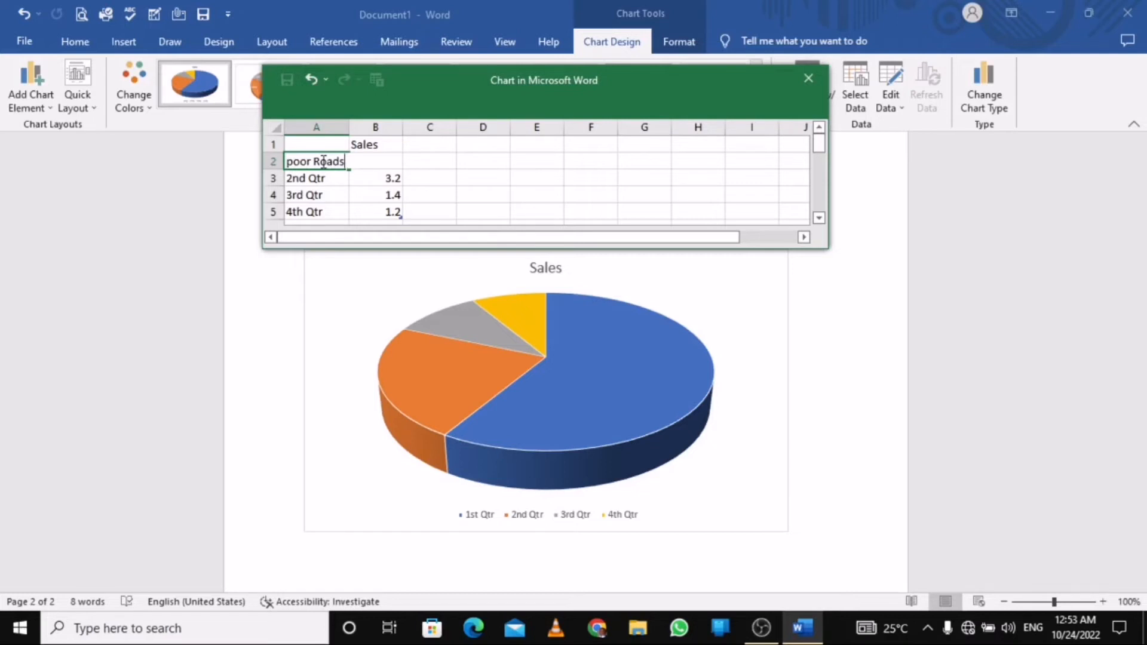
Step: Set the poor Roads value to 45 in cell B2 of the chart data
{"action": "left_click", "coordinate": [389, 181]}
{"action": "left_click", "coordinate": [388, 162]}
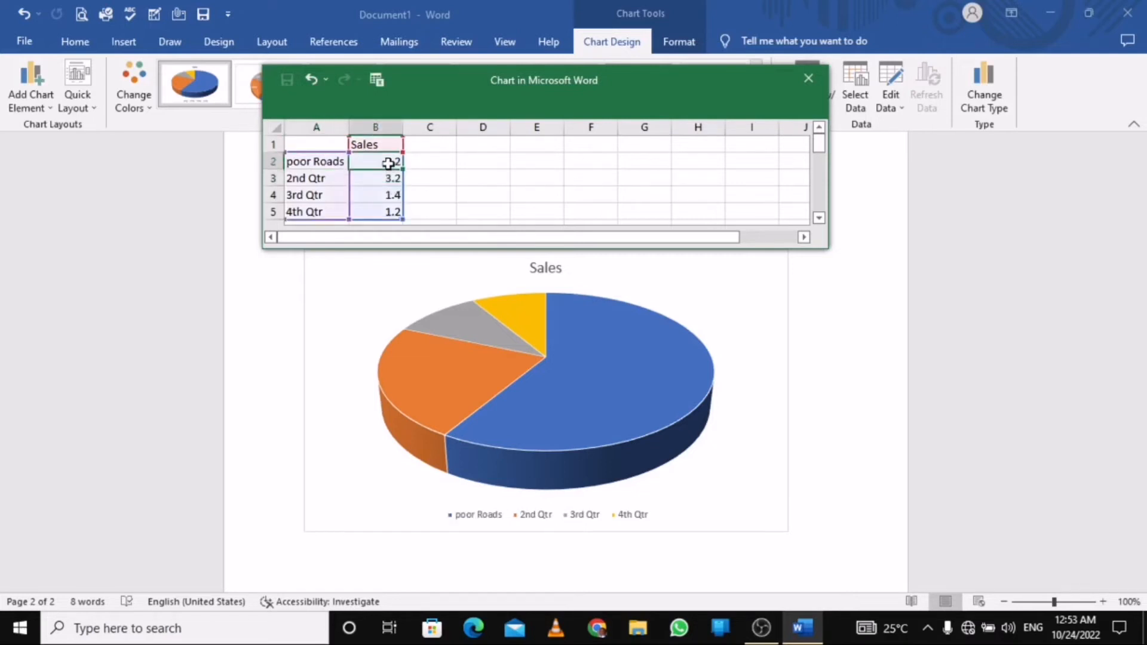
{"action": "double_click", "coordinate": [388, 162]}
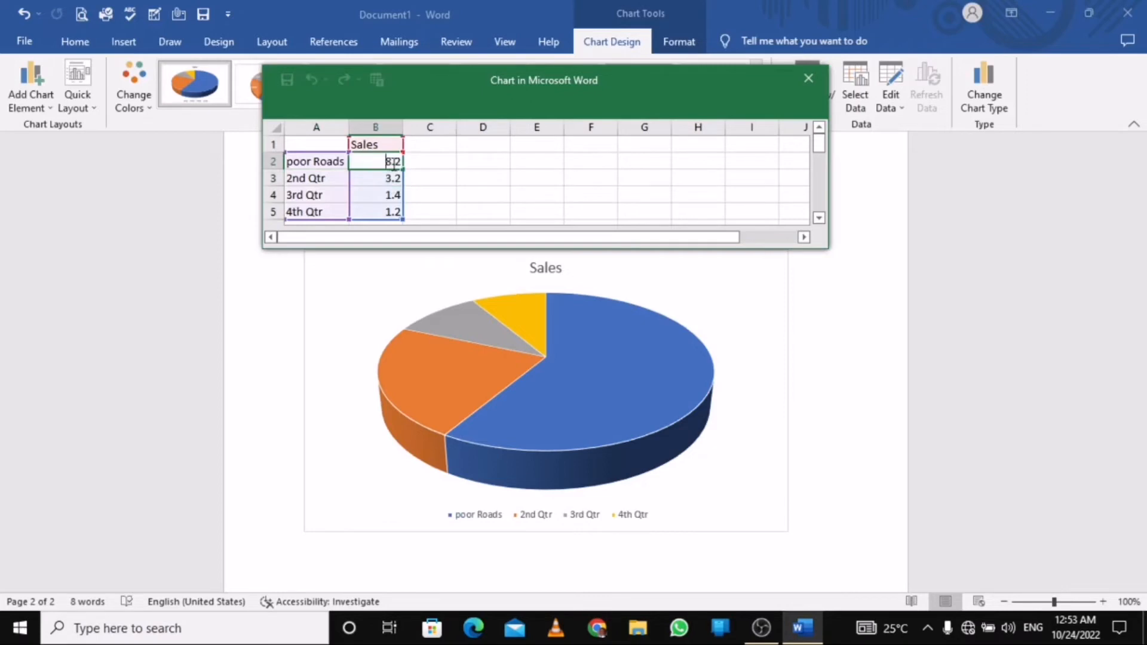
{"action": "key", "text": "BackSpace"}
{"action": "key", "text": "BackSpace"}
{"action": "key", "text": "BackSpace"}
{"action": "type", "text": "4"}
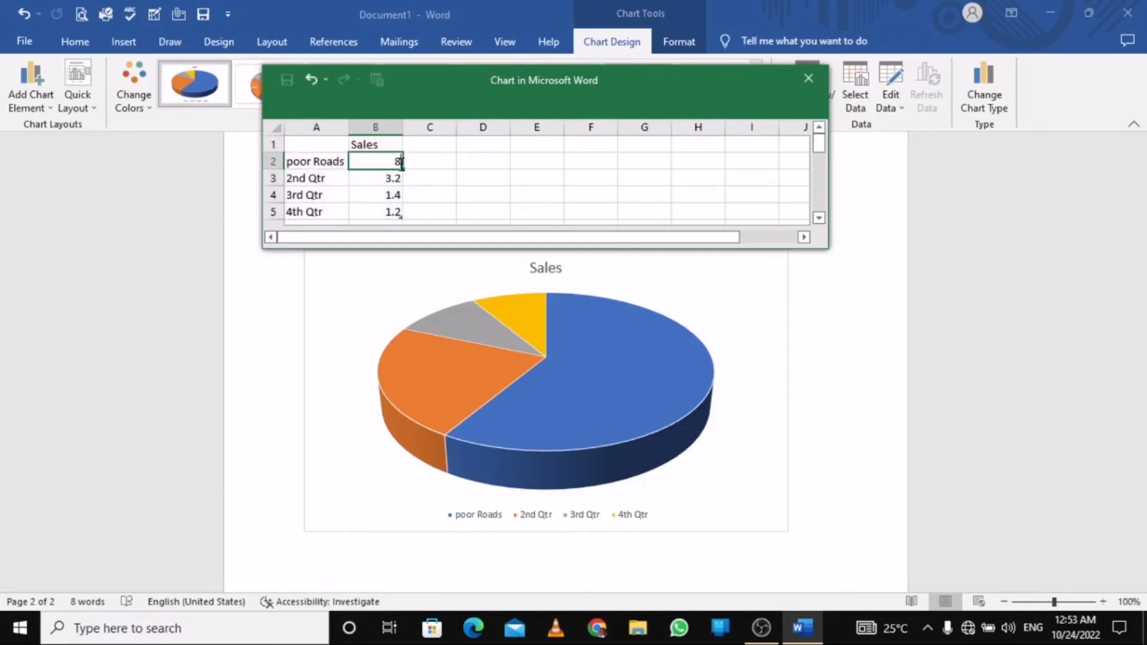
{"action": "type", "text": "5"}
Step: Set the 2nd Qtr value to 20 in cell B3 of the chart data
{"action": "left_click", "coordinate": [398, 176]}
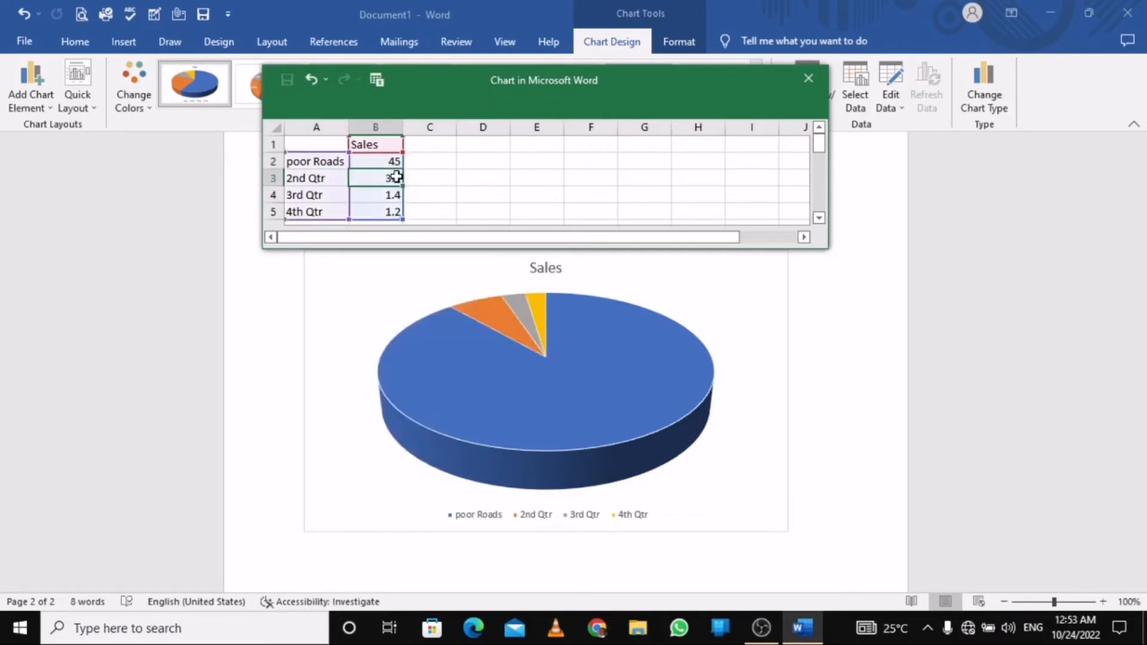
{"action": "double_click", "coordinate": [397, 177]}
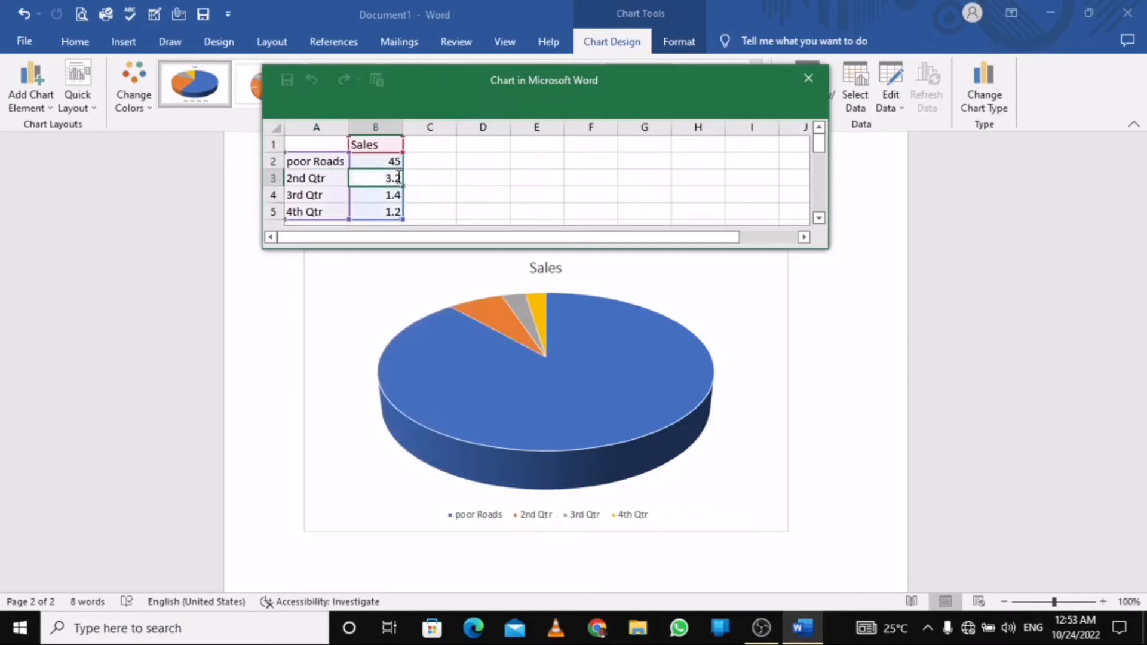
{"action": "key", "text": "BackSpace"}
{"action": "key", "text": "BackSpace"}
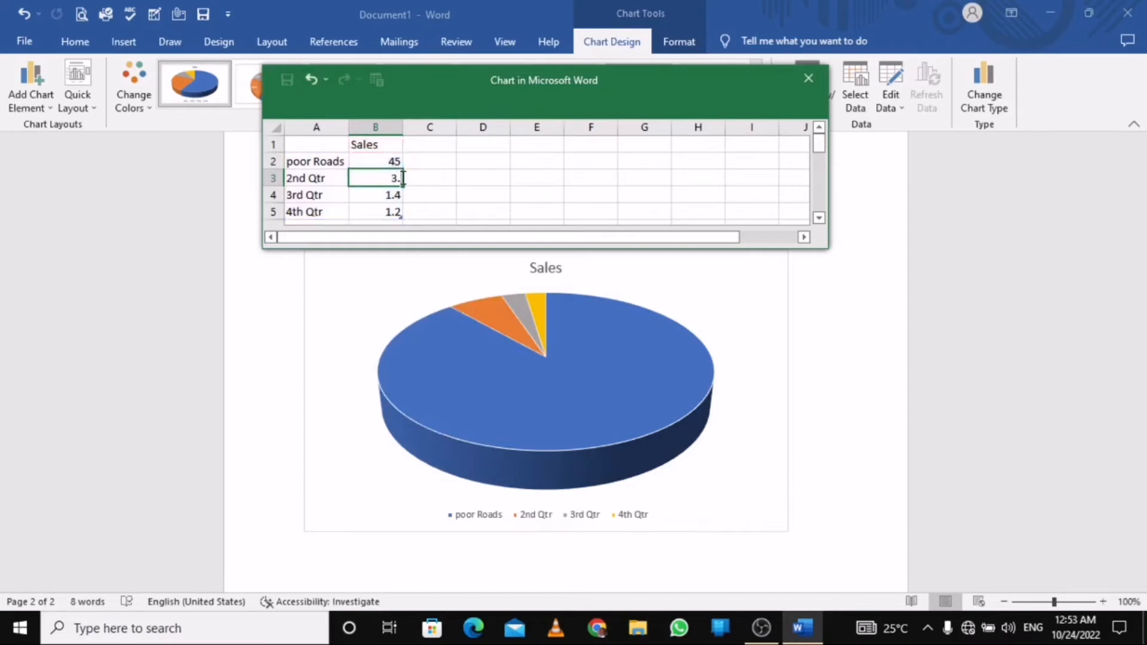
{"action": "key", "text": "BackSpace"}
{"action": "type", "text": "20"}
{"action": "key", "text": "Return"}
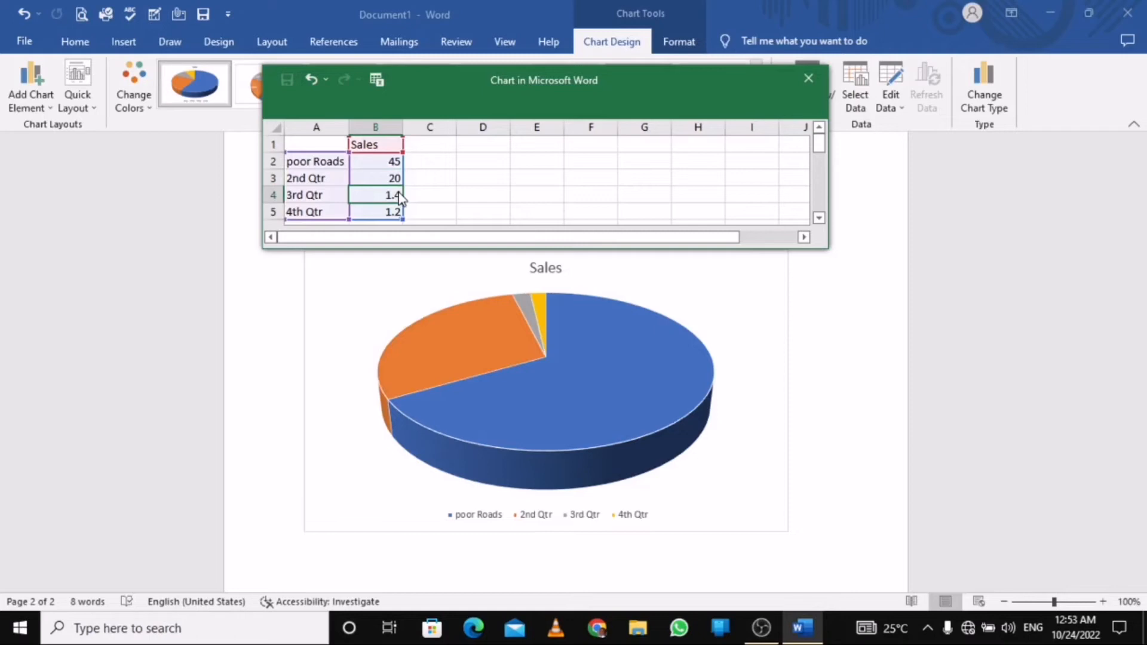
Step: Change the Sales heading in the chart data to "problems in my community", close the data sheet and deselect the chart
{"action": "double_click", "coordinate": [383, 144]}
{"action": "key", "text": "BackSpace"}
{"action": "key", "text": "BackSpace"}
{"action": "key", "text": "BackSpace"}
{"action": "key", "text": "BackSpace"}
{"action": "key", "text": "BackSpace"}
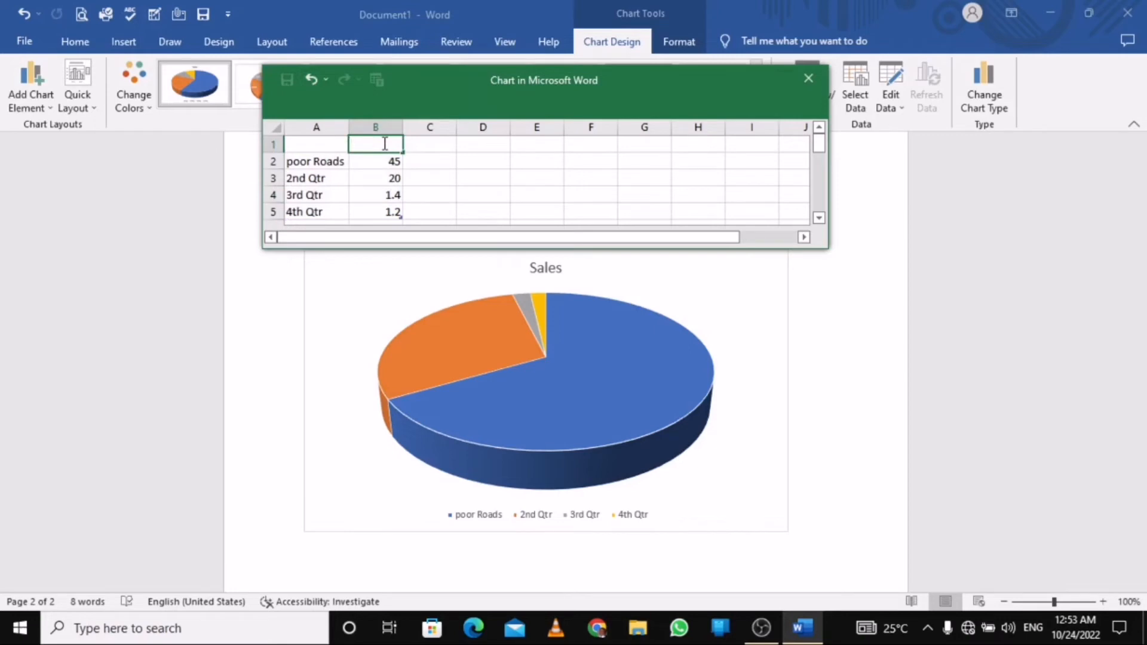
{"action": "type", "text": "p"}
{"action": "type", "text": "ro"}
{"action": "type", "text": "b"}
{"action": "type", "text": "lems i"}
{"action": "type", "text": "n "}
{"action": "type", "text": "the"}
{"action": "key", "text": "BackSpace"}
{"action": "key", "text": "BackSpace"}
{"action": "key", "text": "BackSpace"}
{"action": "type", "text": "my commu"}
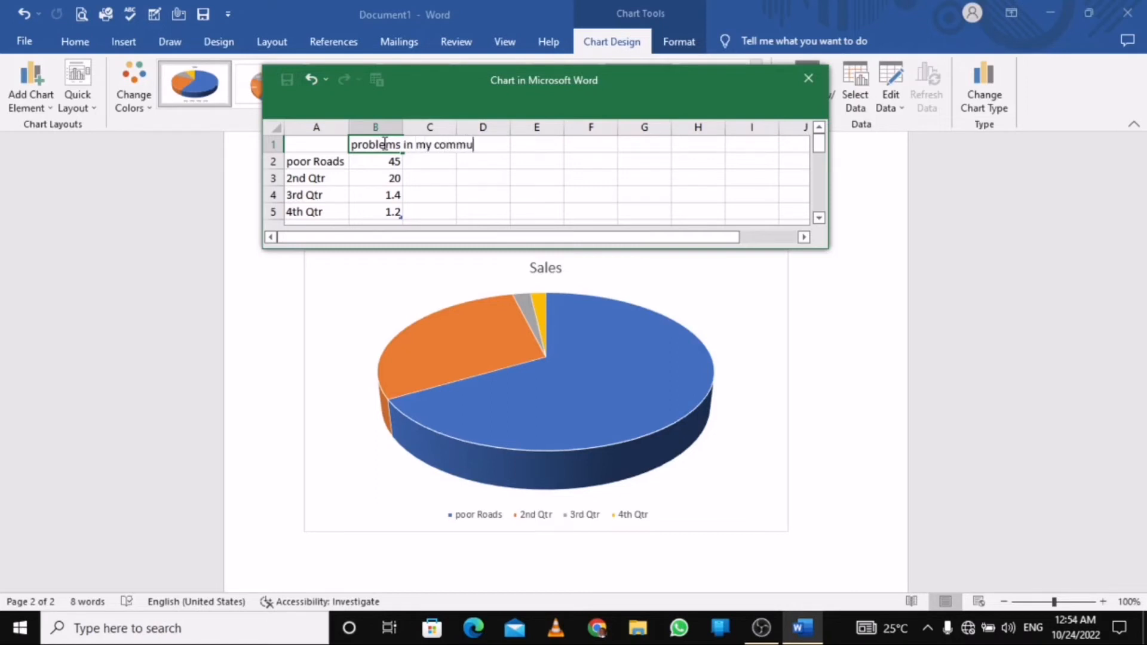
{"action": "type", "text": "nity"}
{"action": "left_click", "coordinate": [770, 353]}
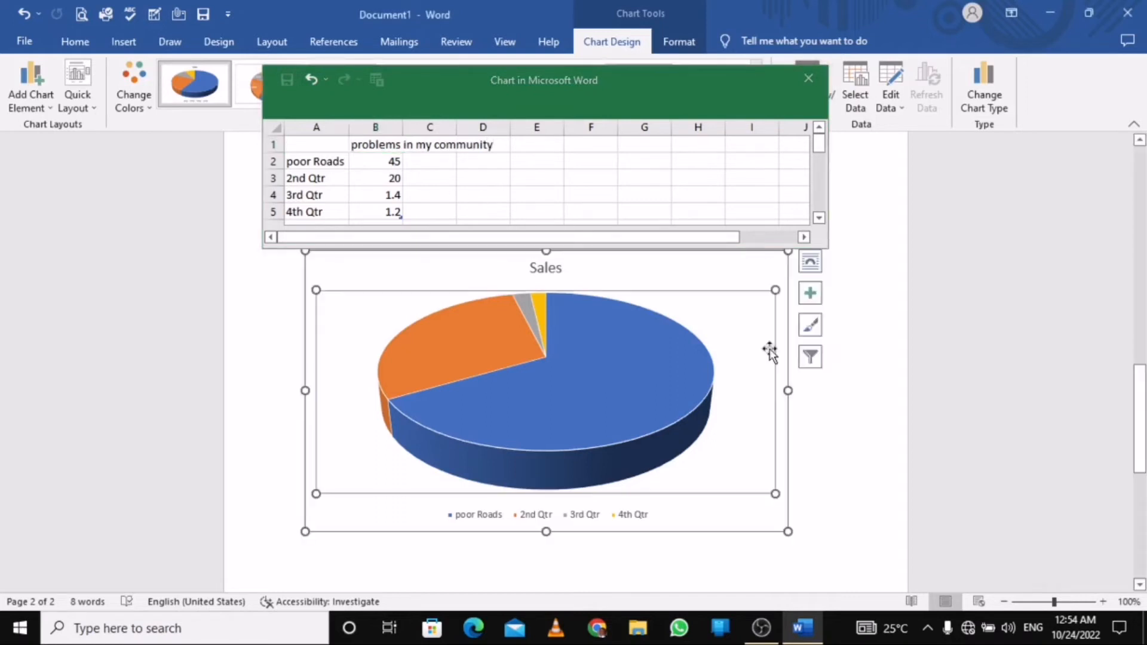
{"action": "left_click", "coordinate": [495, 144]}
{"action": "key", "text": "Return"}
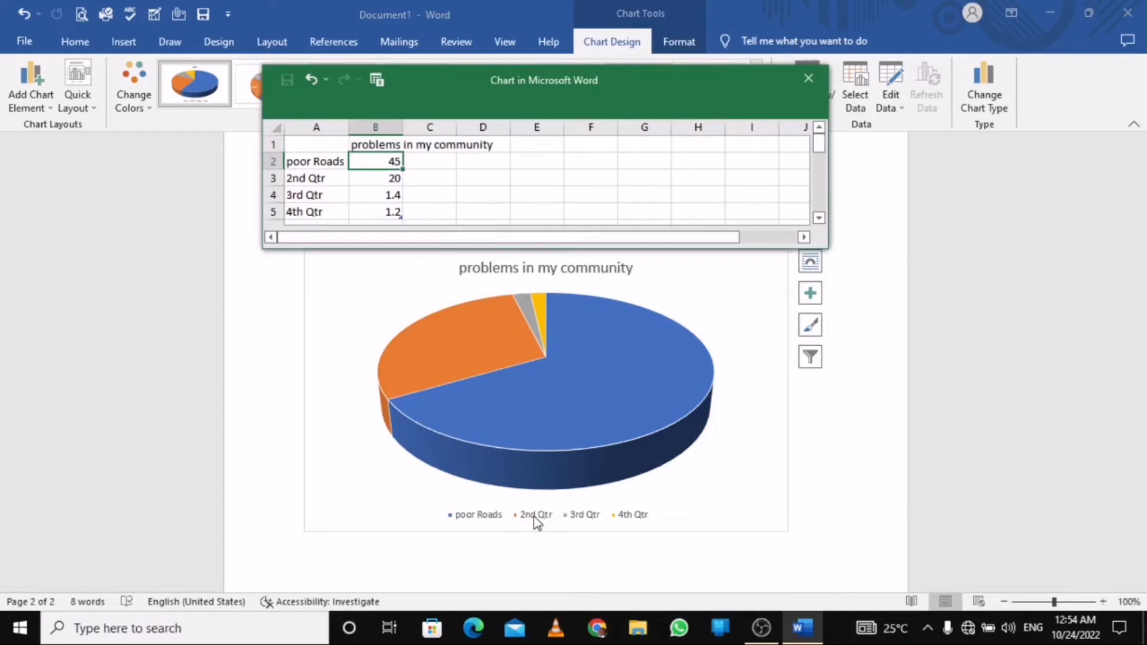
{"action": "left_click", "coordinate": [808, 78]}
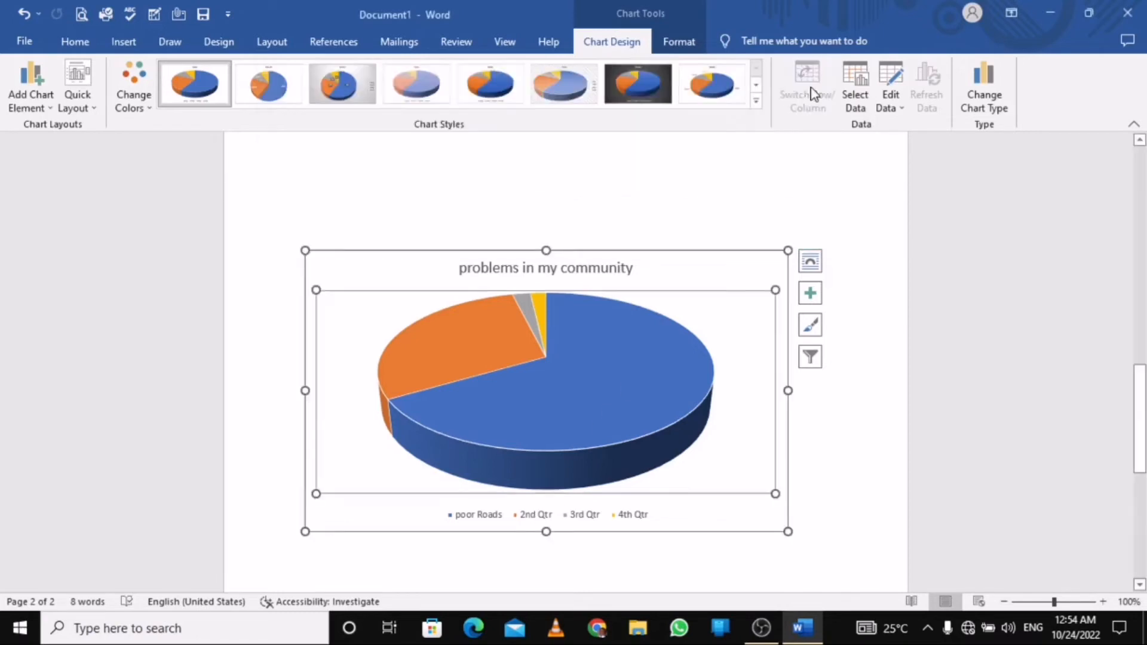
{"action": "left_click", "coordinate": [844, 355]}
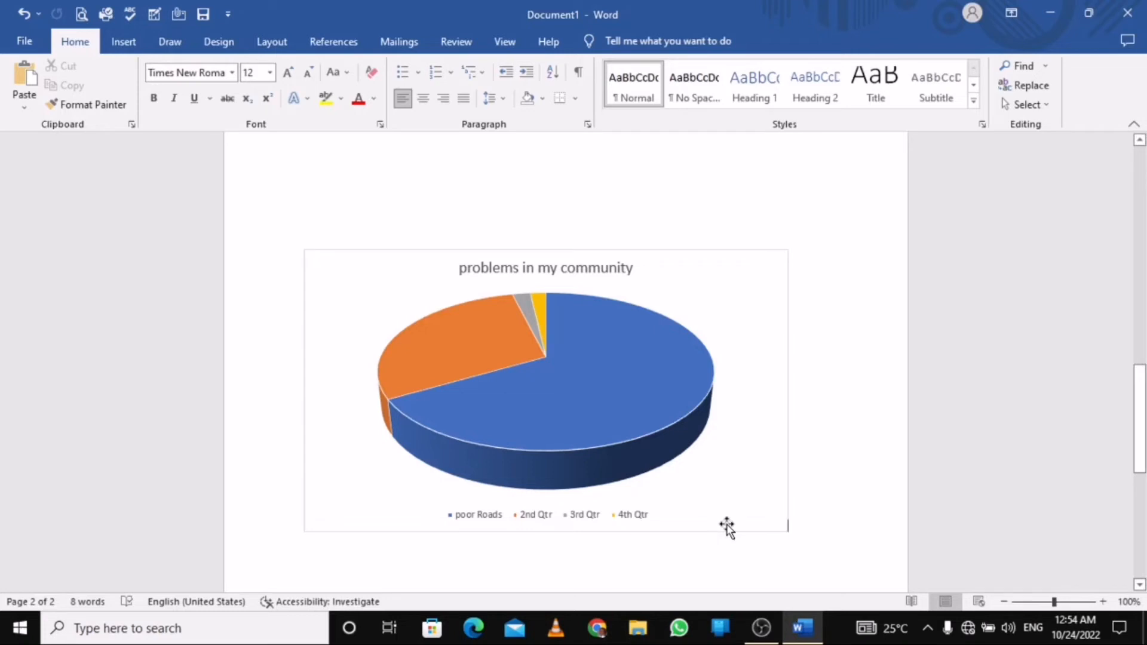
{"action": "right_click", "coordinate": [726, 551]}
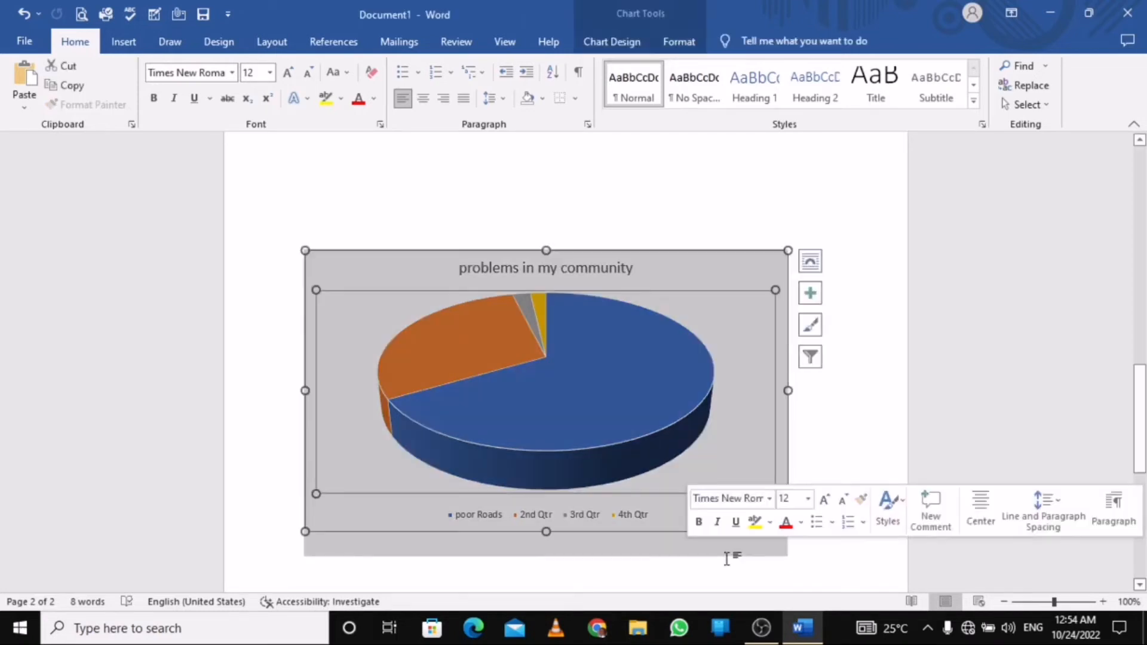
{"action": "key", "text": "ctrl+z"}
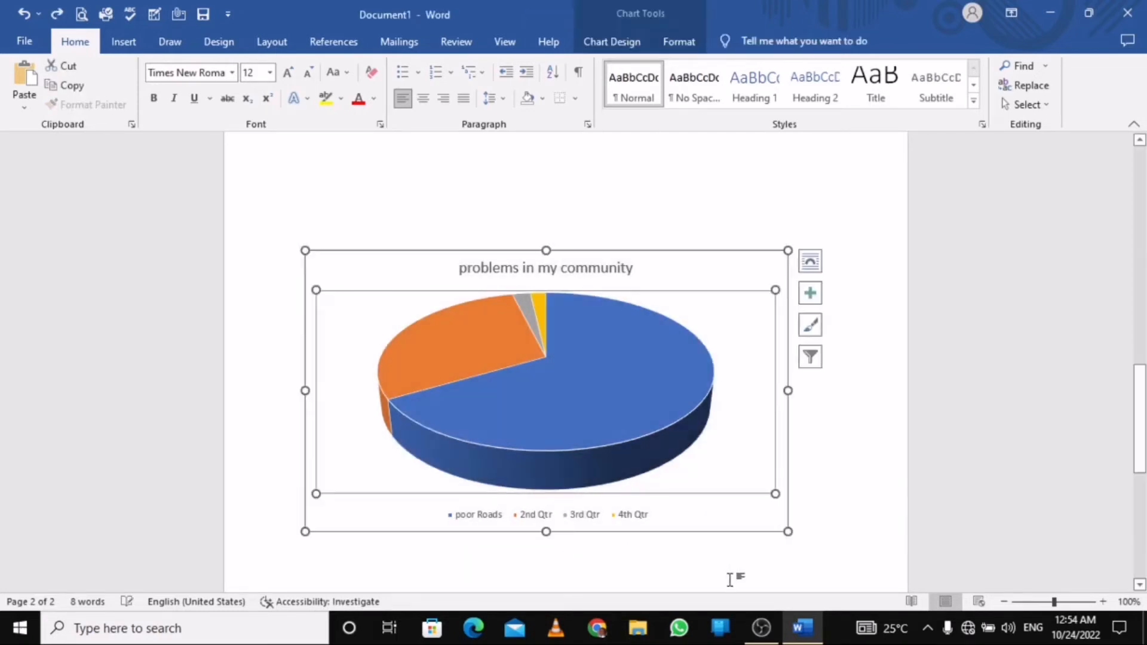
{"action": "key", "text": "Up"}
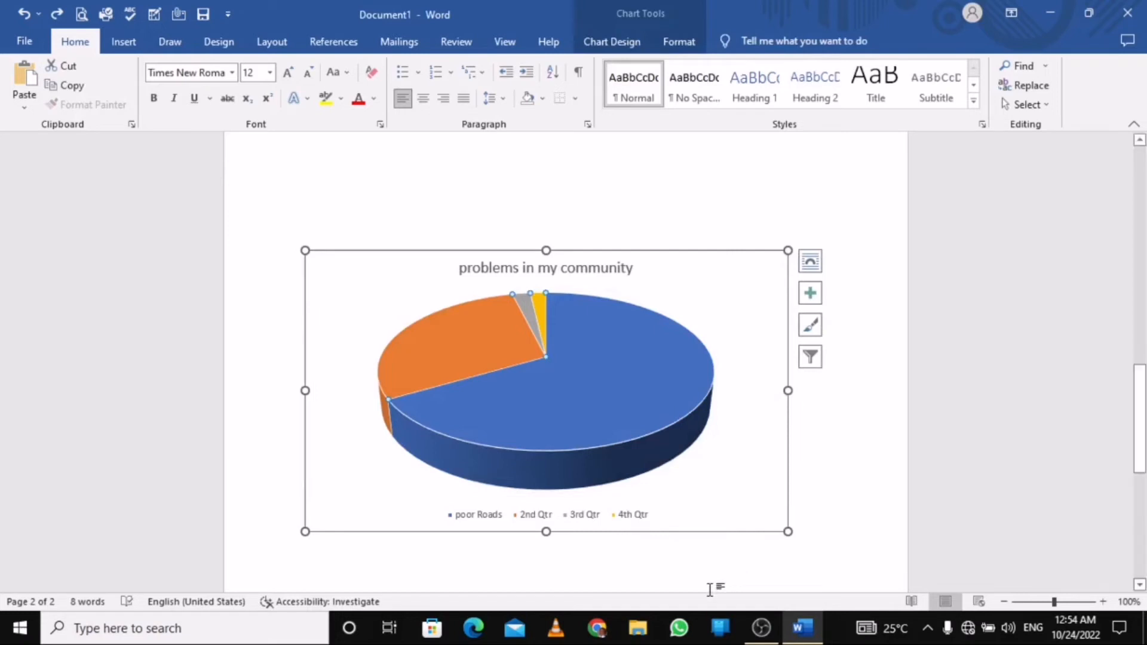
Step: Add blank lines below the pie chart until the text continues partway down a third page
{"action": "left_click", "coordinate": [711, 580]}
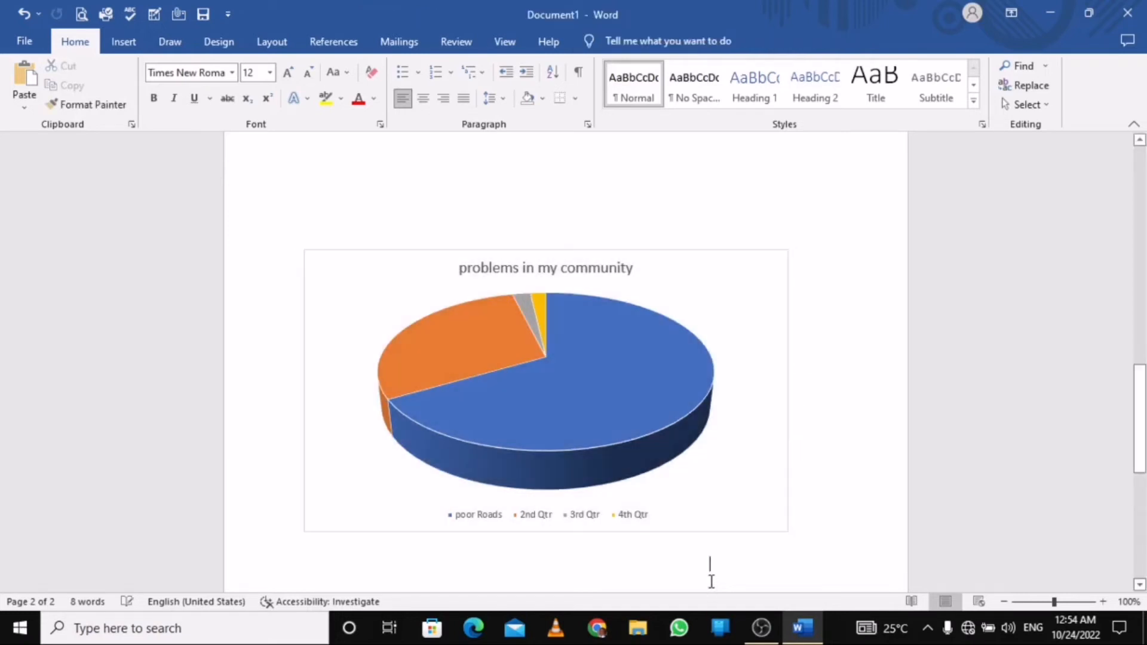
{"action": "key", "text": "Return"}
{"action": "key", "text": "Return"}
{"action": "key", "text": "Return"}
{"action": "key", "text": "Return"}
{"action": "key", "text": "Return"}
{"action": "key", "text": "Return"}
{"action": "key", "text": "Return"}
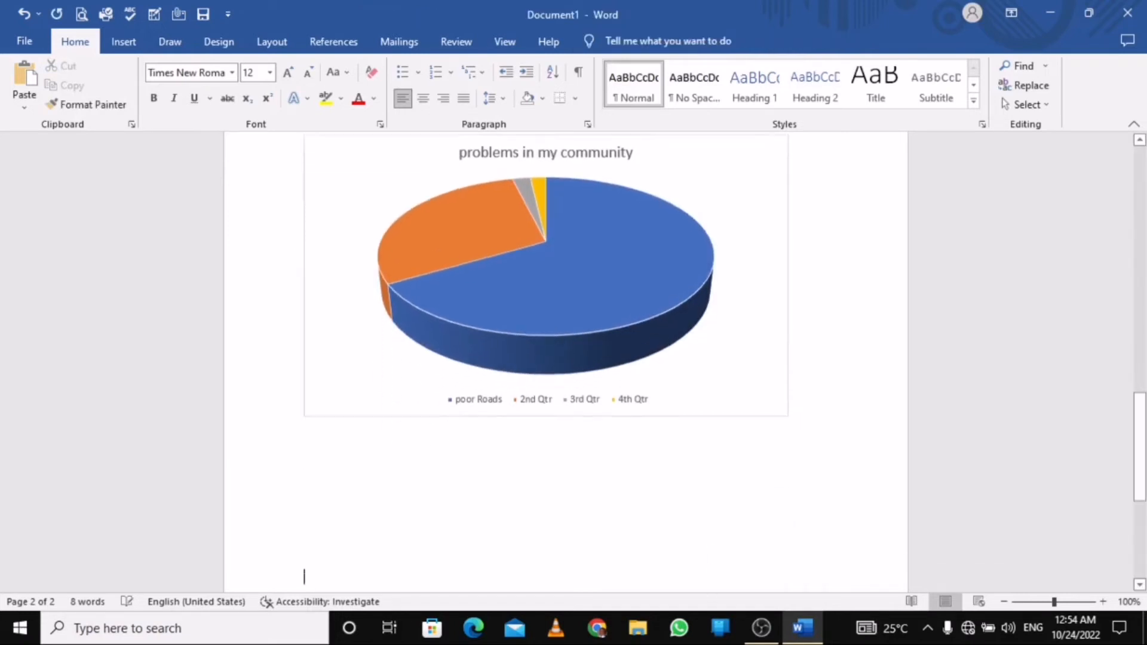
{"action": "key", "text": "Return"}
{"action": "key", "text": "Return"}
{"action": "key", "text": "Return"}
{"action": "key", "text": "Return"}
{"action": "key", "text": "Return"}
{"action": "key", "text": "Return"}
{"action": "key", "text": "Return"}
{"action": "key", "text": "Return"}
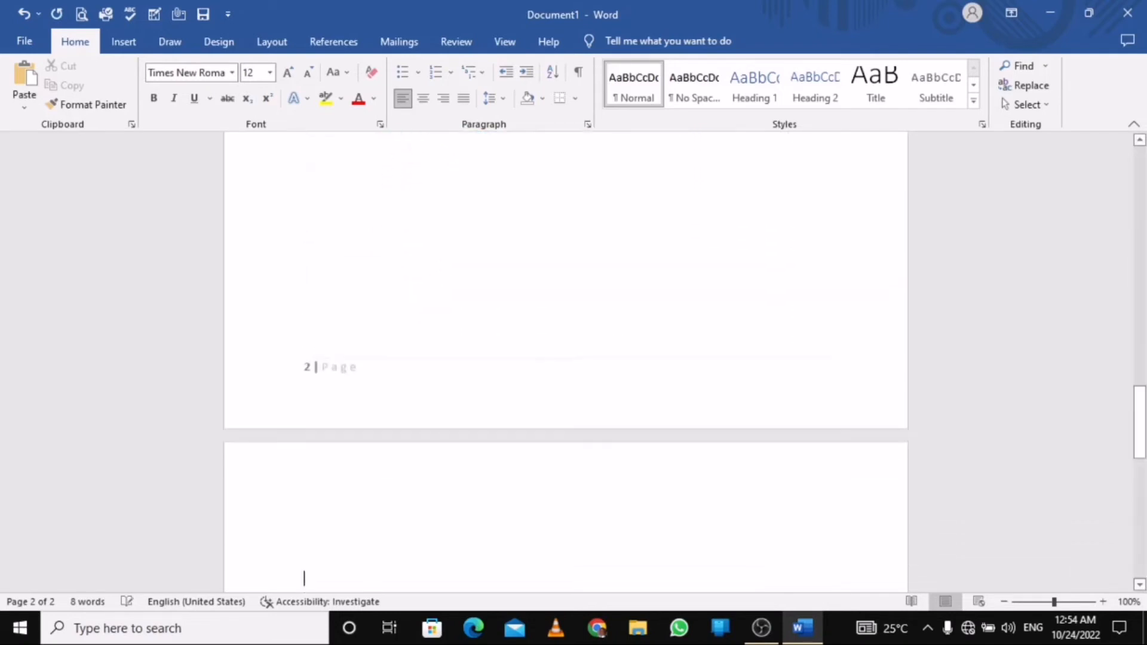
{"action": "key", "text": "Return"}
{"action": "key", "text": "Return"}
{"action": "key", "text": "Return"}
{"action": "key", "text": "Return"}
{"action": "key", "text": "Return"}
{"action": "key", "text": "Return"}
{"action": "key", "text": "Return"}
{"action": "key", "text": "Return"}
{"action": "key", "text": "Return"}
{"action": "key", "text": "Return"}
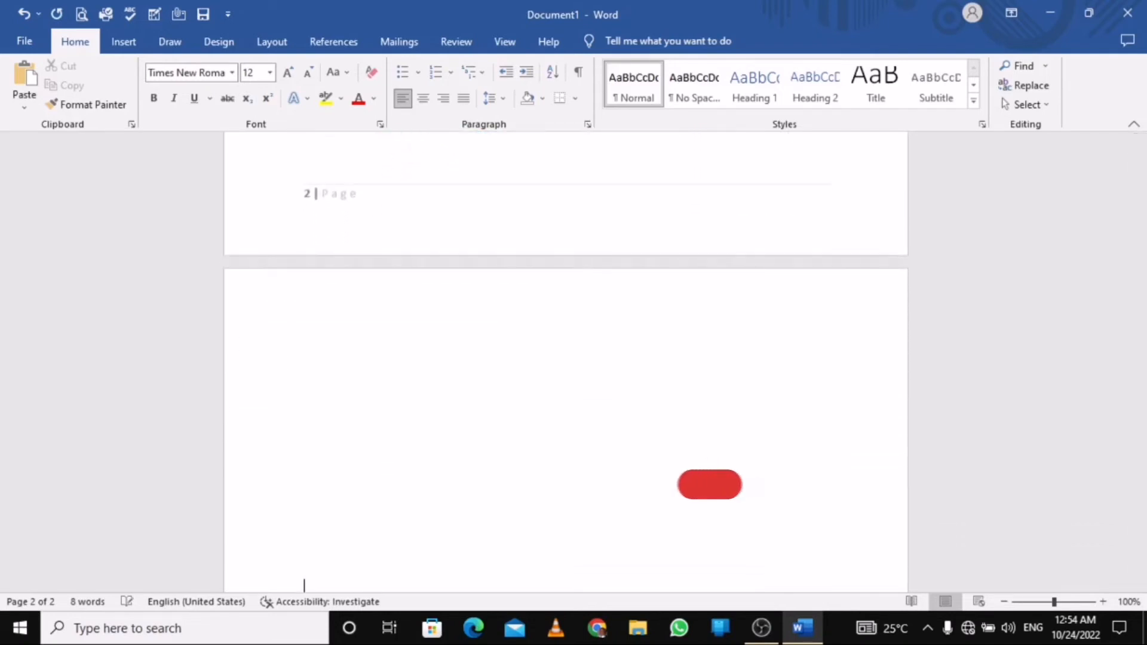
{"action": "key", "text": "Return"}
{"action": "key", "text": "Return"}
{"action": "key", "text": "Return"}
{"action": "key", "text": "Return"}
{"action": "key", "text": "Return"}
{"action": "key", "text": "Return"}
{"action": "key", "text": "Return"}
{"action": "key", "text": "Return"}
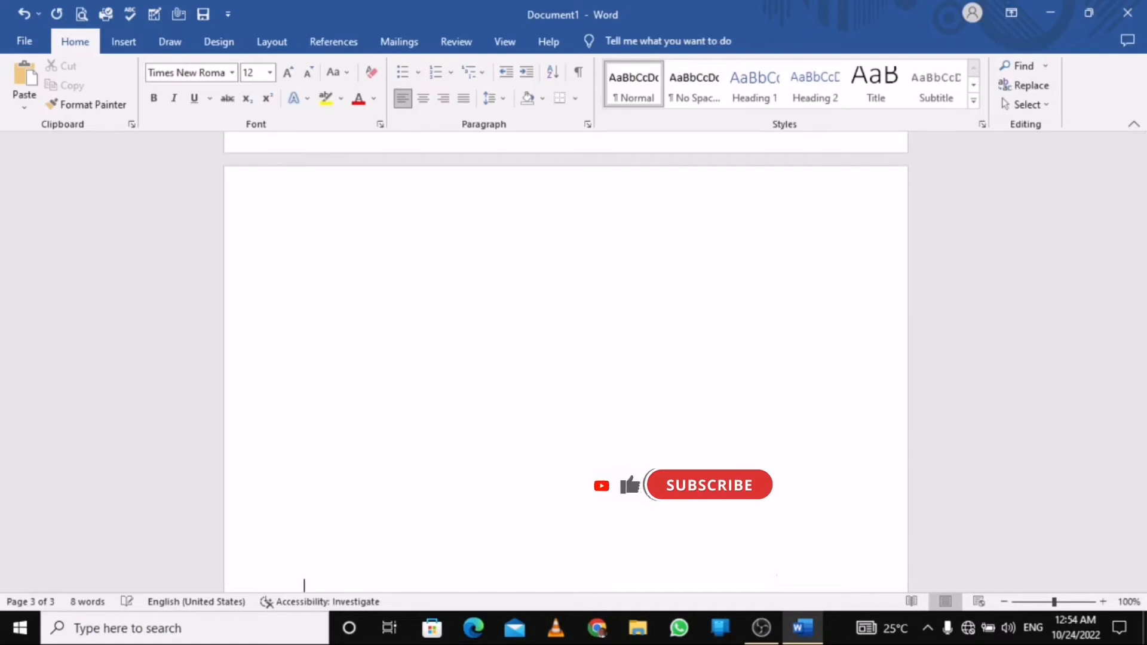
Step: Delete the surplus blank lines at the end of the text on the third page
{"action": "key", "text": "BackSpace"}
{"action": "key", "text": "BackSpace"}
{"action": "key", "text": "BackSpace"}
{"action": "key", "text": "BackSpace"}
{"action": "key", "text": "BackSpace"}
{"action": "key", "text": "BackSpace"}
{"action": "key", "text": "BackSpace"}
{"action": "key", "text": "BackSpace"}
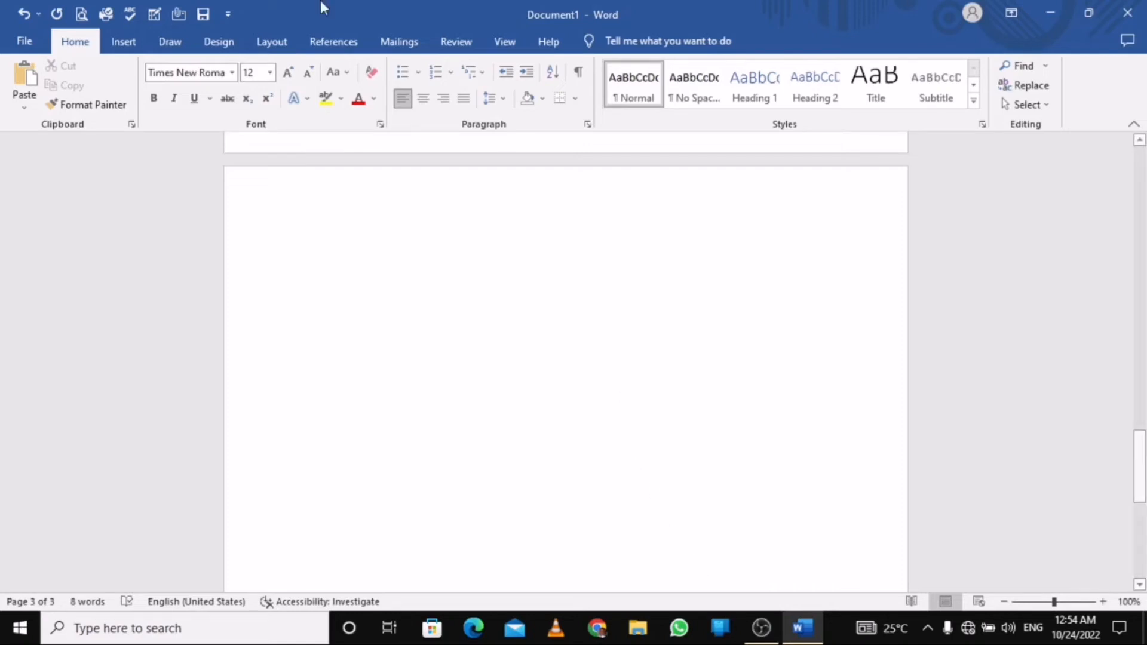
Step: Insert a built-in Manual Table of Contents at the cursor on the third page
{"action": "left_click", "coordinate": [330, 41]}
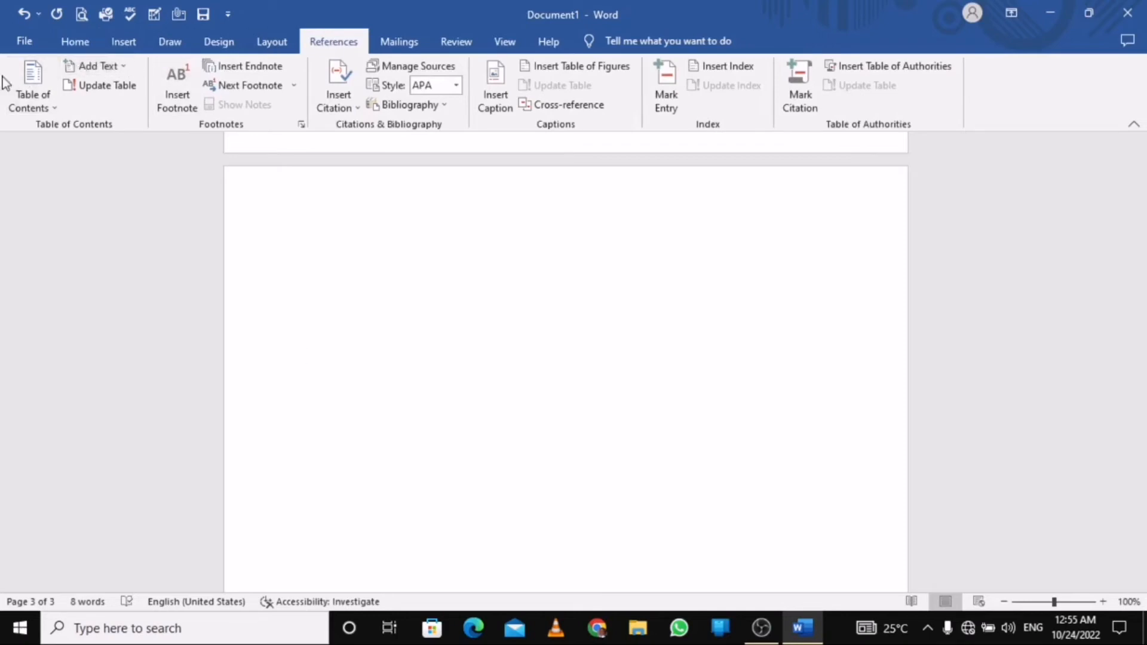
{"action": "left_click", "coordinate": [54, 107]}
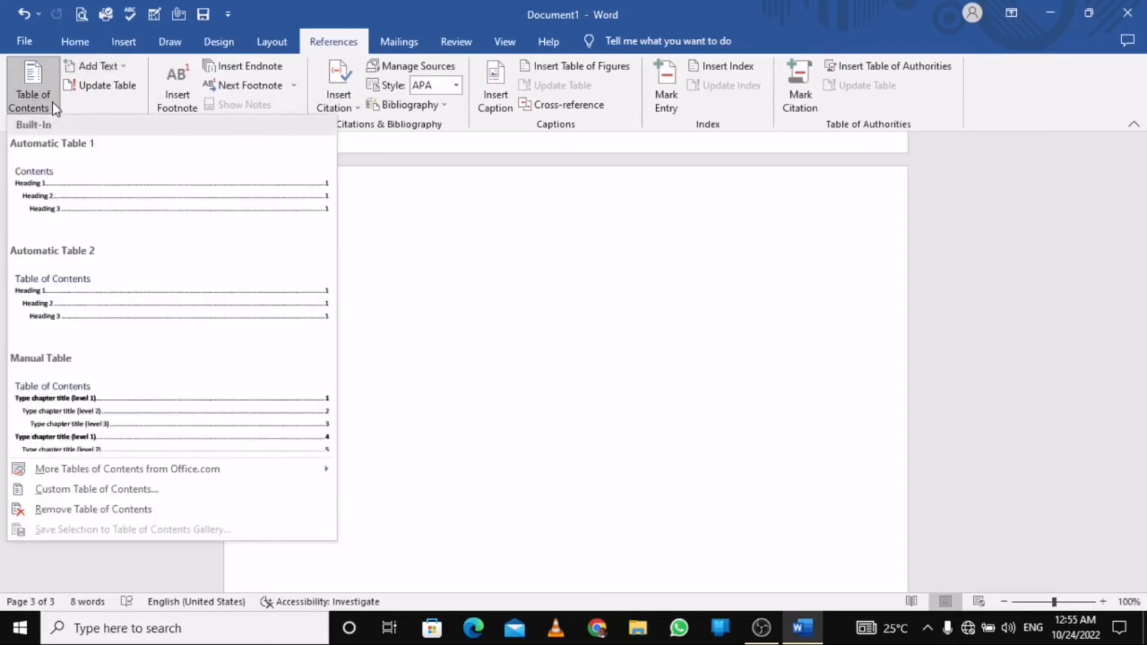
{"action": "left_click", "coordinate": [99, 399]}
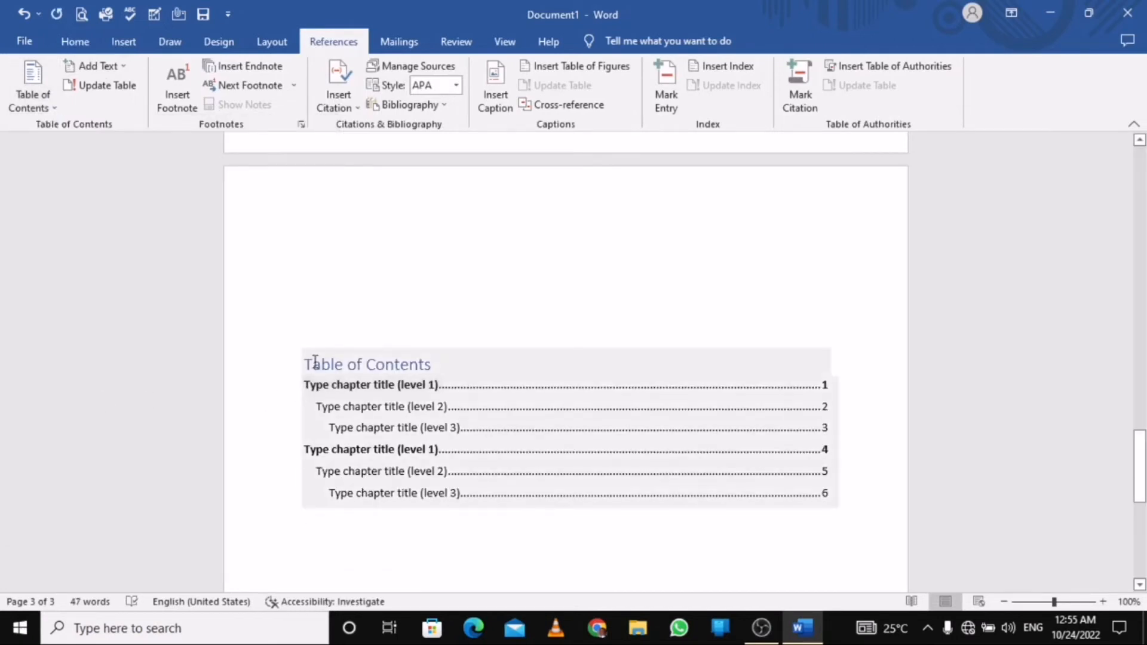
Step: Copy the whole table of contents and paste a duplicate directly below the original
{"action": "left_click_drag", "start_coordinate": [309, 363], "coordinate": [662, 508]}
{"action": "key", "text": "ctrl+c"}
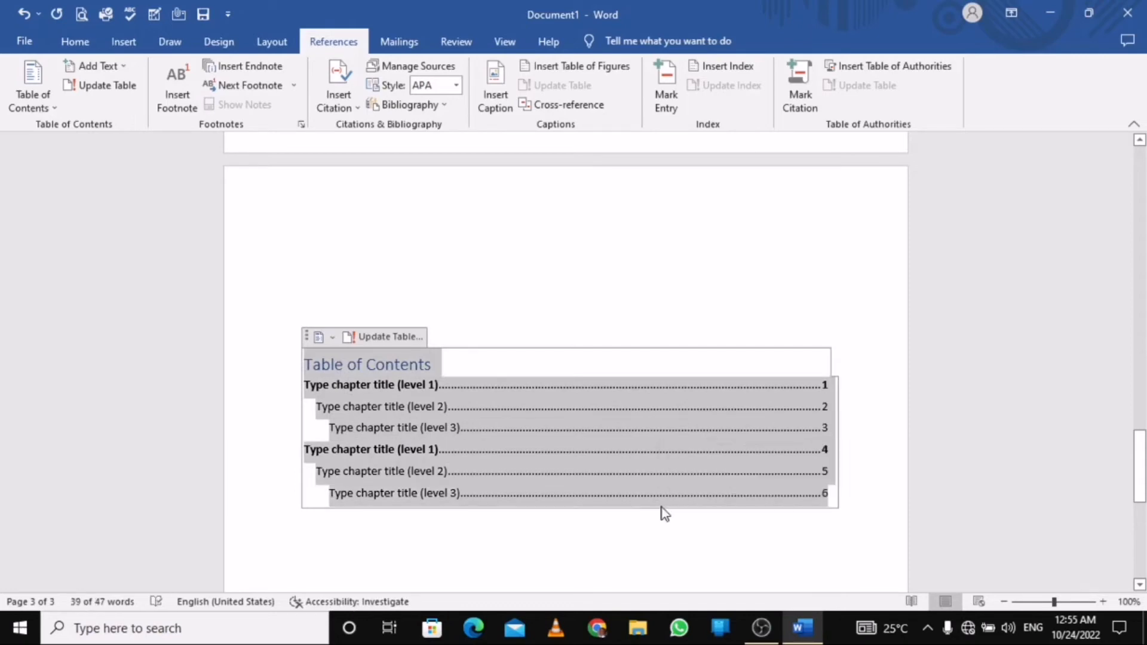
{"action": "left_click", "coordinate": [655, 530]}
{"action": "key", "text": "ctrl+v"}
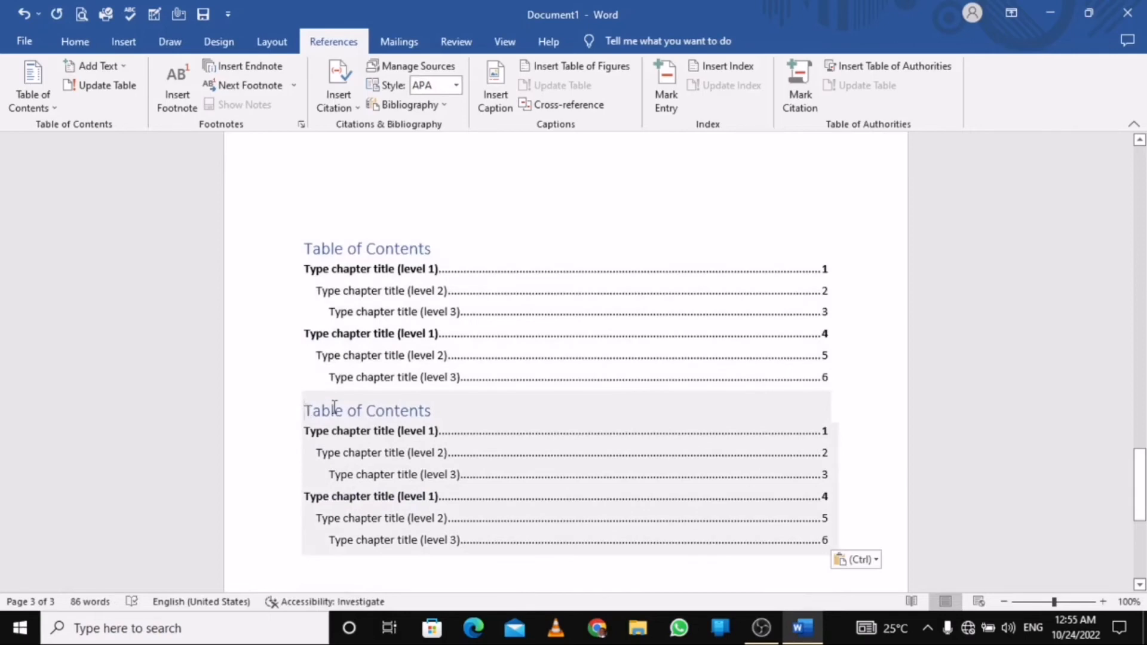
Step: Delete the "Table of Contents" heading text from the duplicated table, leaving its heading line empty
{"action": "left_click_drag", "start_coordinate": [308, 409], "coordinate": [525, 396]}
{"action": "key", "text": "Delete"}
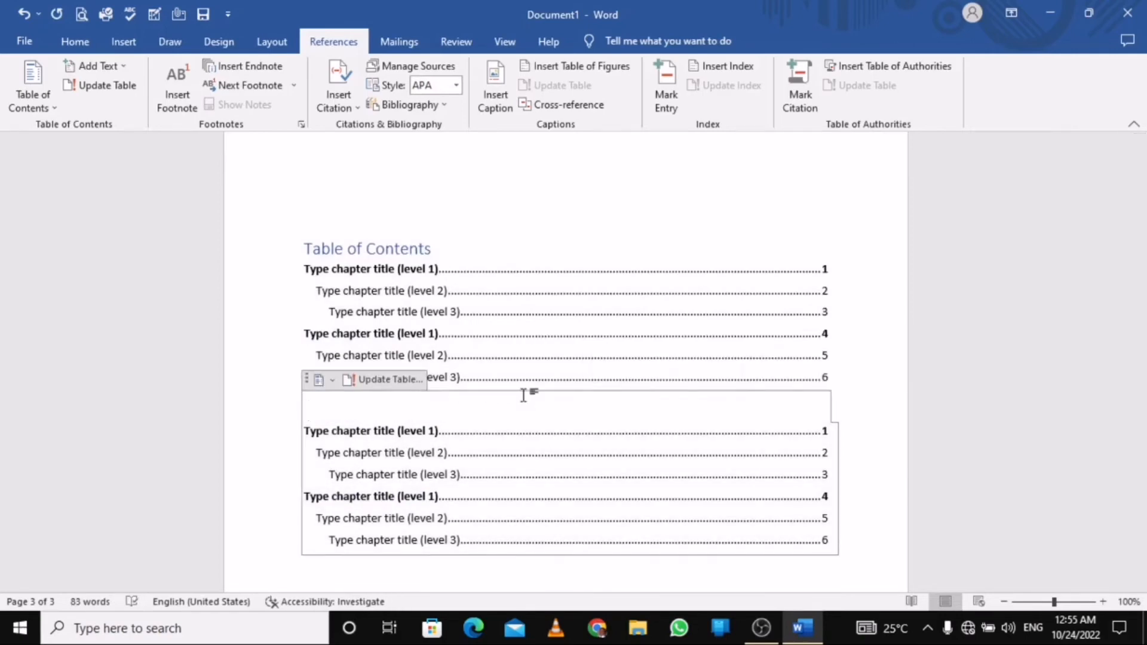
{"action": "key", "text": "Return"}
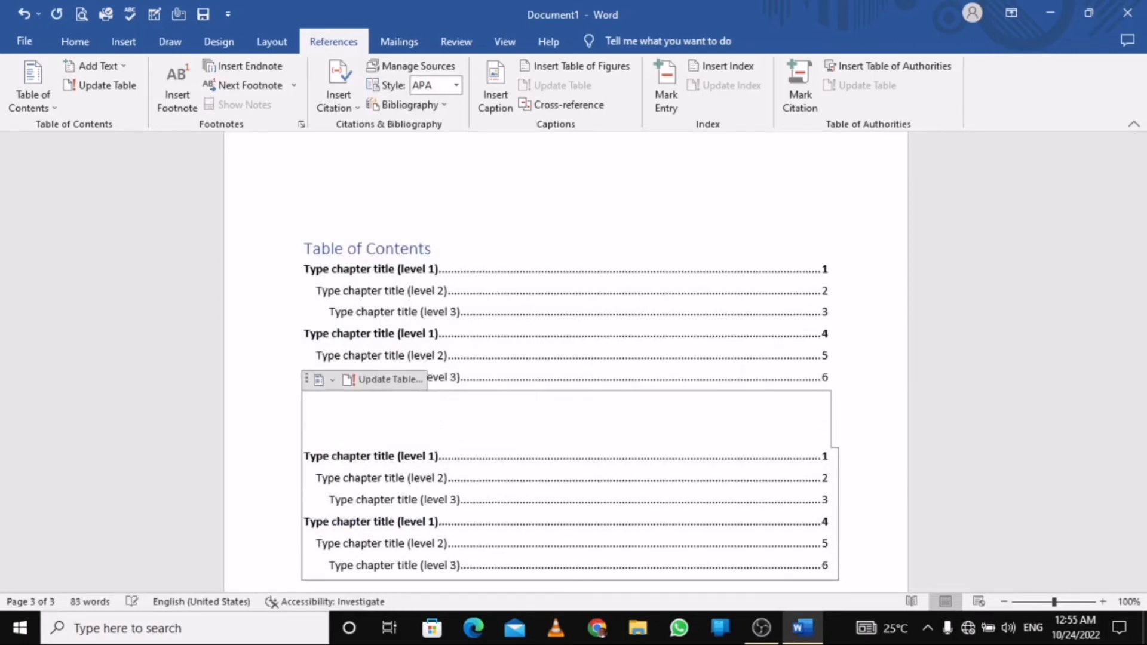
{"action": "key", "text": "BackSpace"}
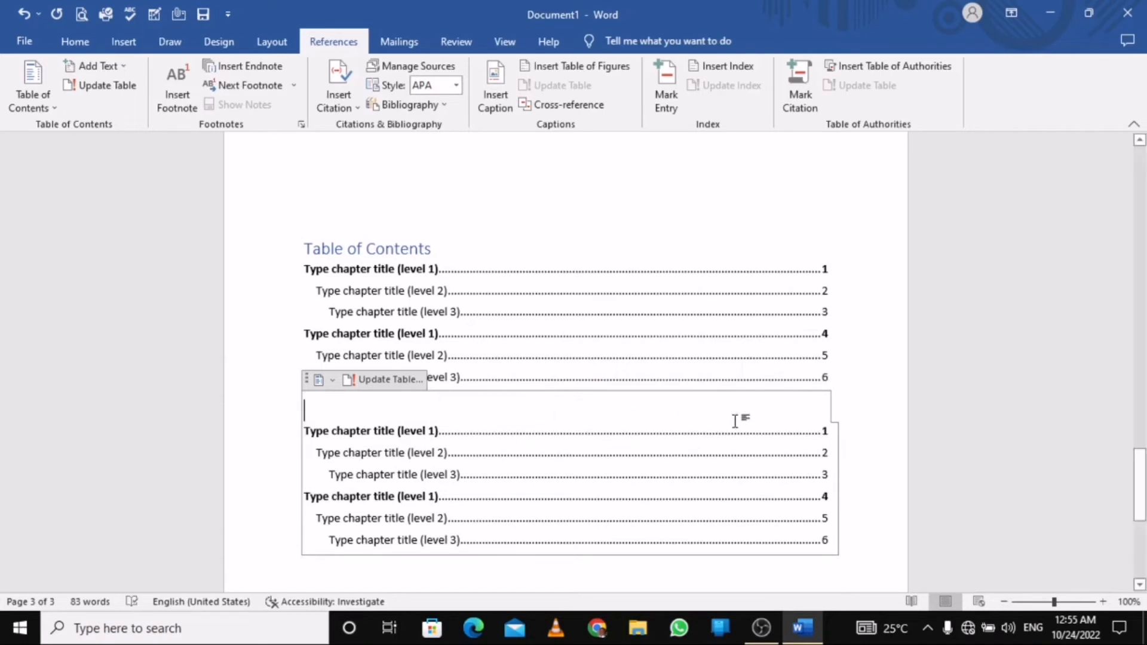
{"action": "left_click", "coordinate": [851, 462]}
{"action": "double_click", "coordinate": [852, 462]}
Step: Add blank lines below the second table of contents until the text continues on a fourth page
{"action": "left_click_drag", "start_coordinate": [1136, 494], "coordinate": [1136, 553]}
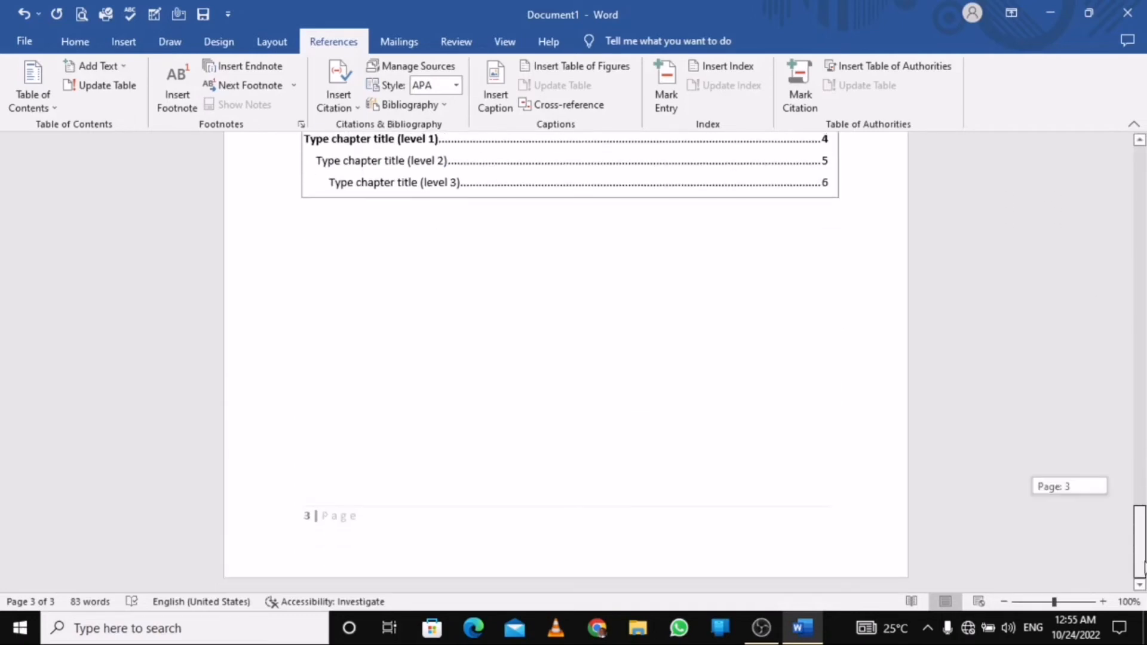
{"action": "left_click", "coordinate": [786, 438]}
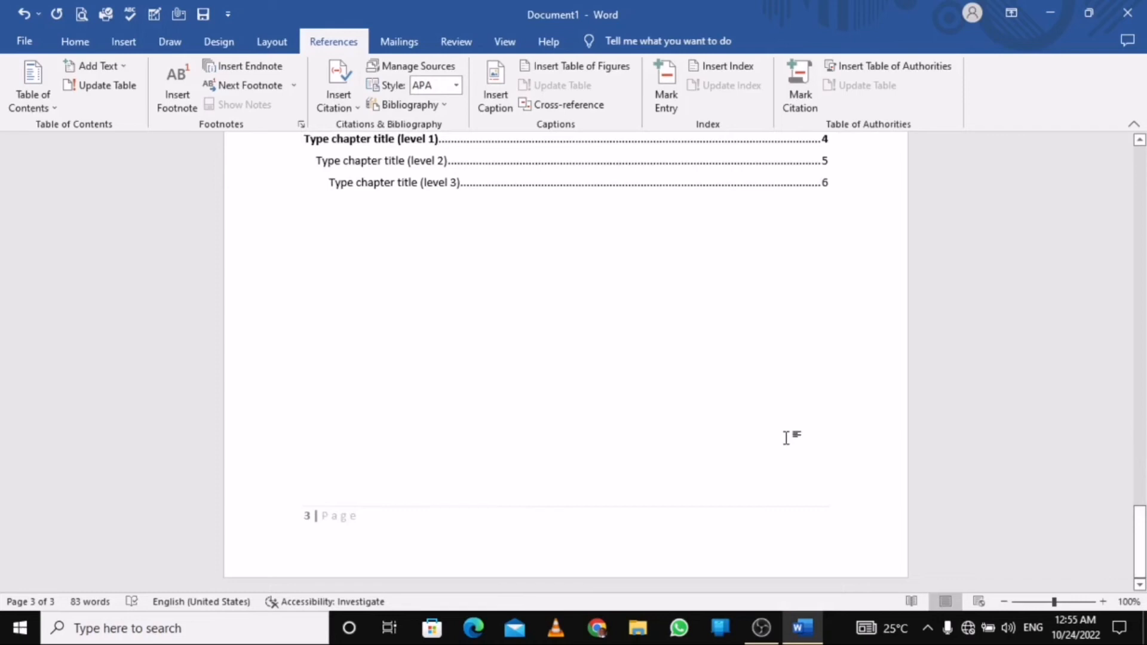
{"action": "key", "text": "Return"}
{"action": "key", "text": "Return"}
{"action": "key", "text": "Return"}
{"action": "key", "text": "Return"}
{"action": "key", "text": "Return"}
{"action": "key", "text": "Return"}
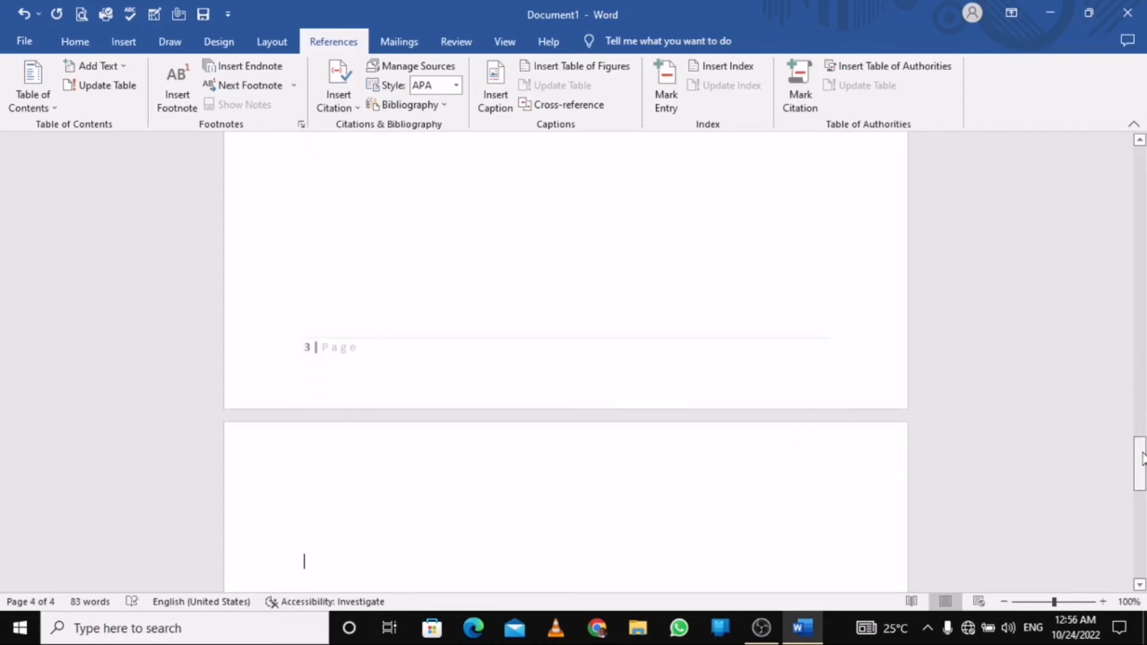
{"action": "left_click_drag", "start_coordinate": [1141, 459], "coordinate": [1142, 466]}
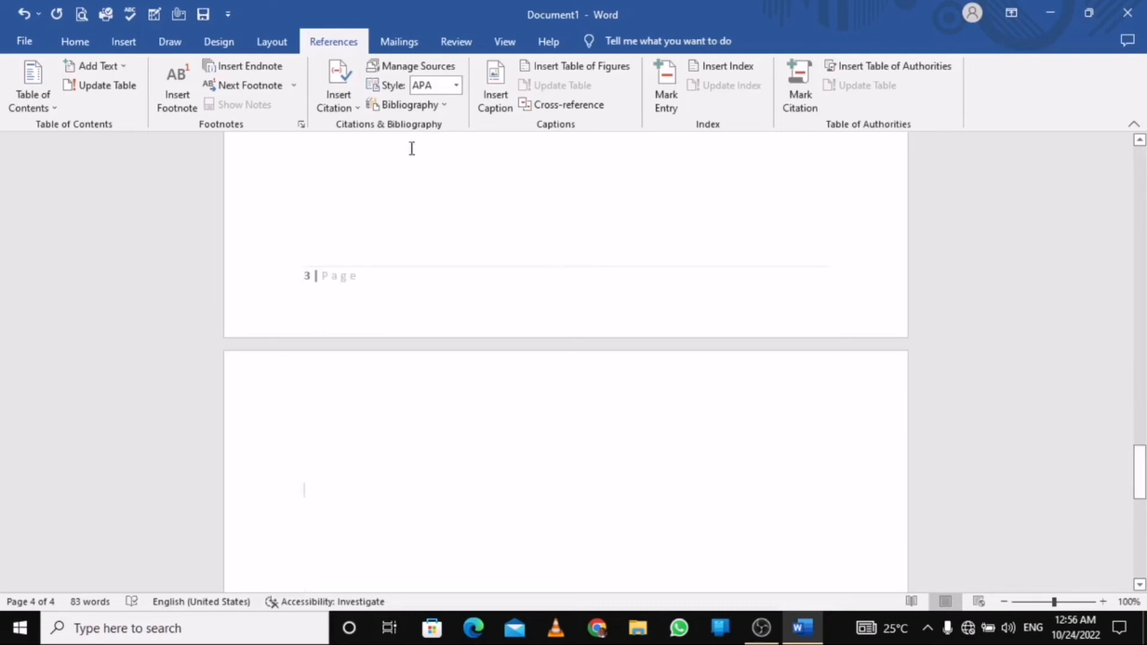
Step: Insert the cracked-earth picture from the Camera Roll folder on the fourth page
{"action": "left_click", "coordinate": [124, 42]}
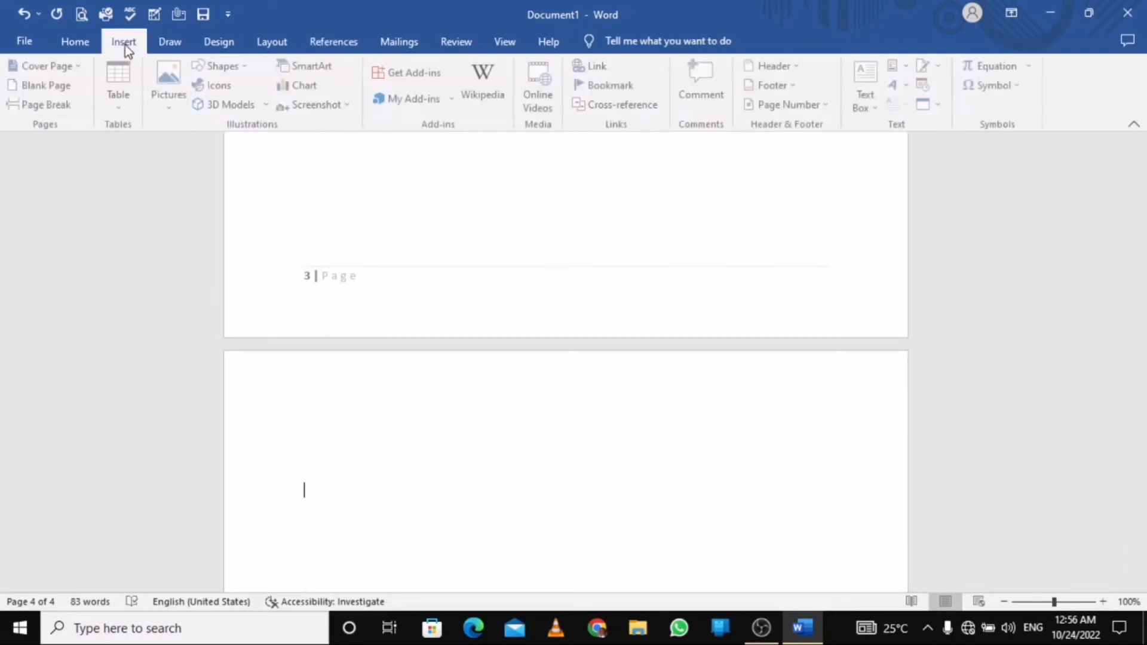
{"action": "left_click", "coordinate": [168, 93]}
{"action": "left_click", "coordinate": [191, 148]}
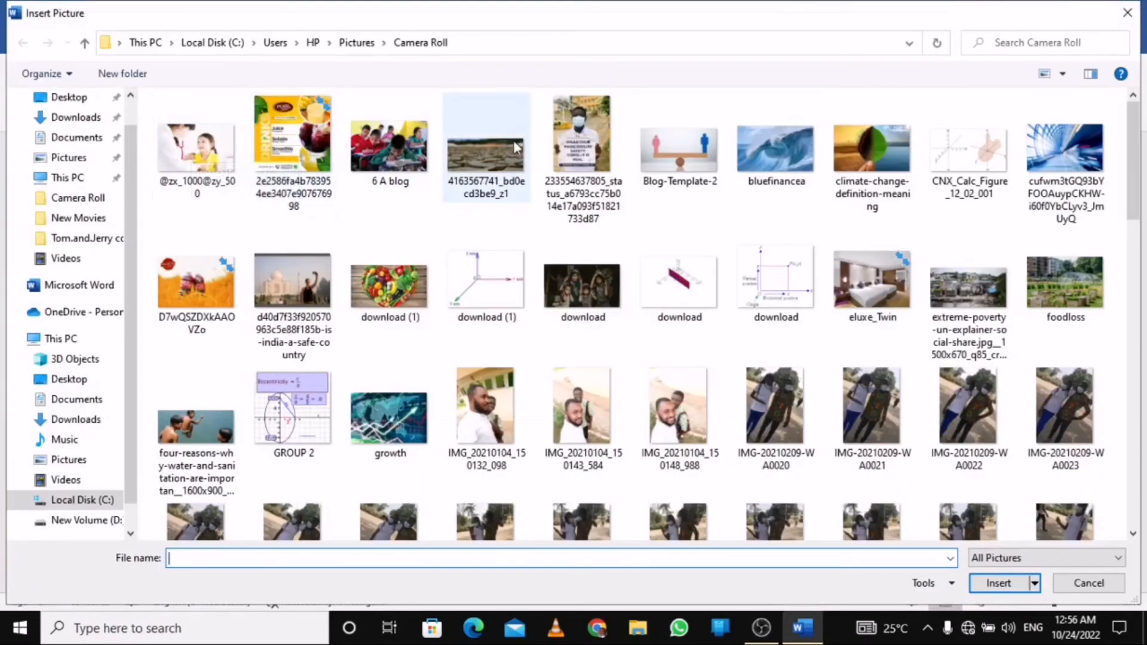
{"action": "double_click", "coordinate": [483, 165]}
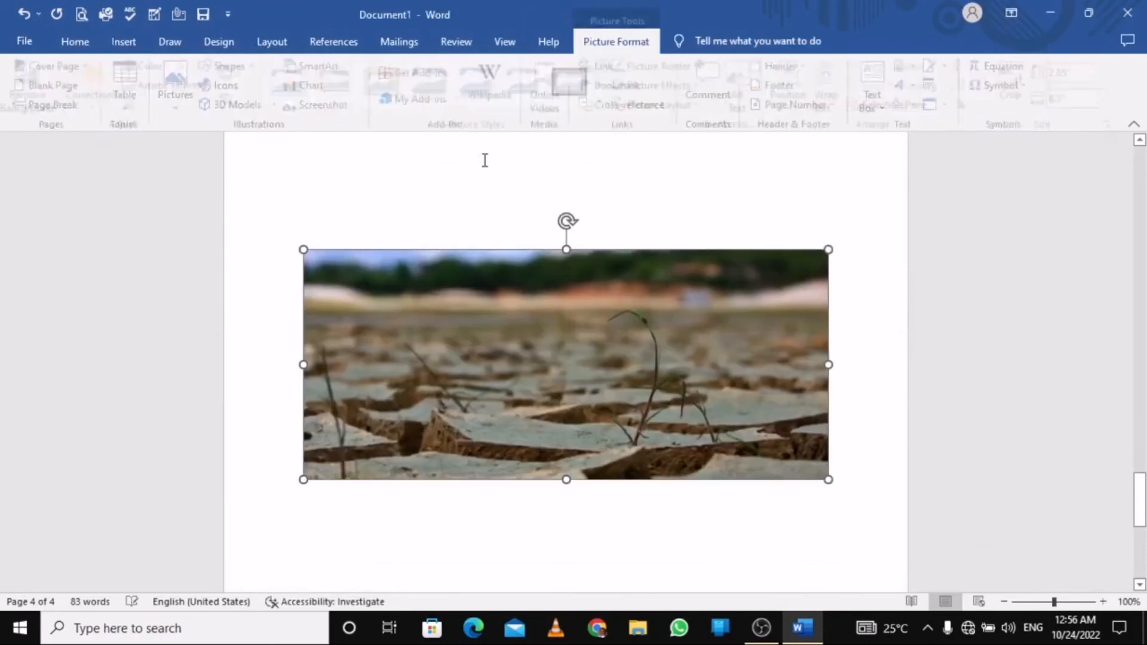
Step: Insert a caption below the cracked-earth picture with the label Figure and the text "bad"
{"action": "left_click", "coordinate": [596, 504]}
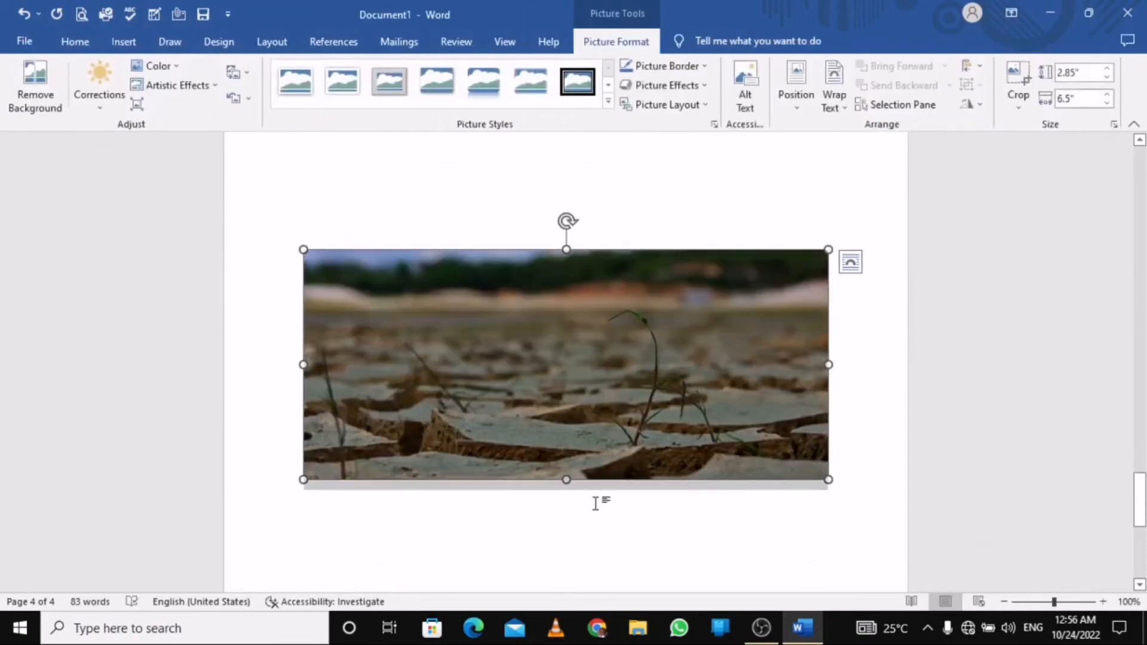
{"action": "left_click", "coordinate": [819, 521]}
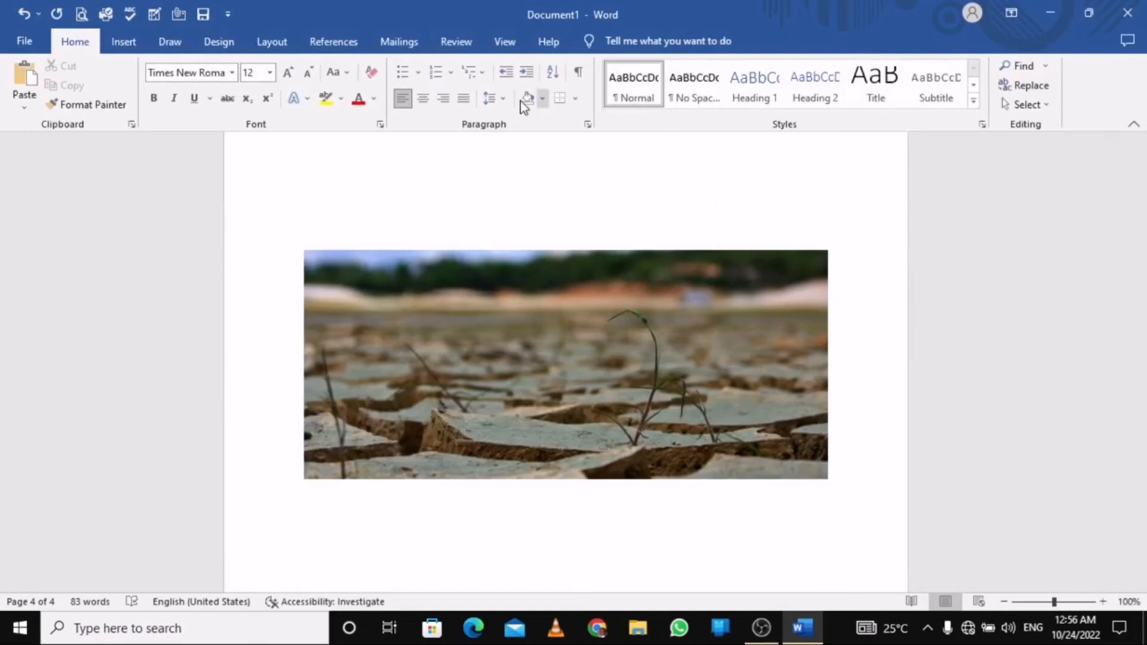
{"action": "left_click", "coordinate": [357, 51]}
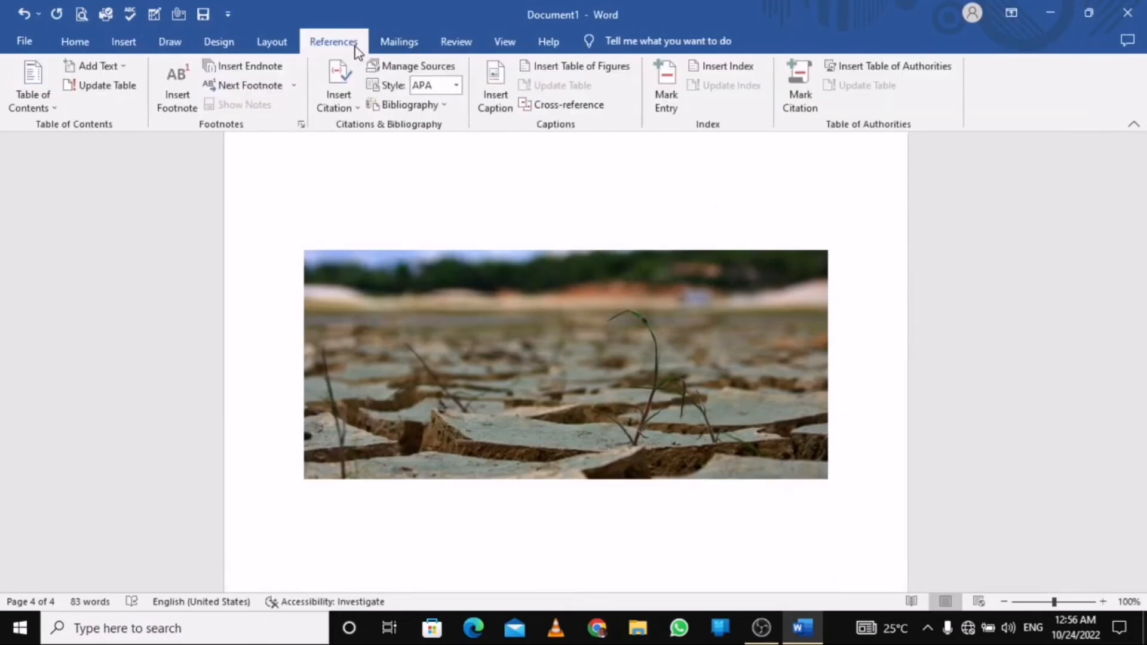
{"action": "left_click", "coordinate": [503, 80]}
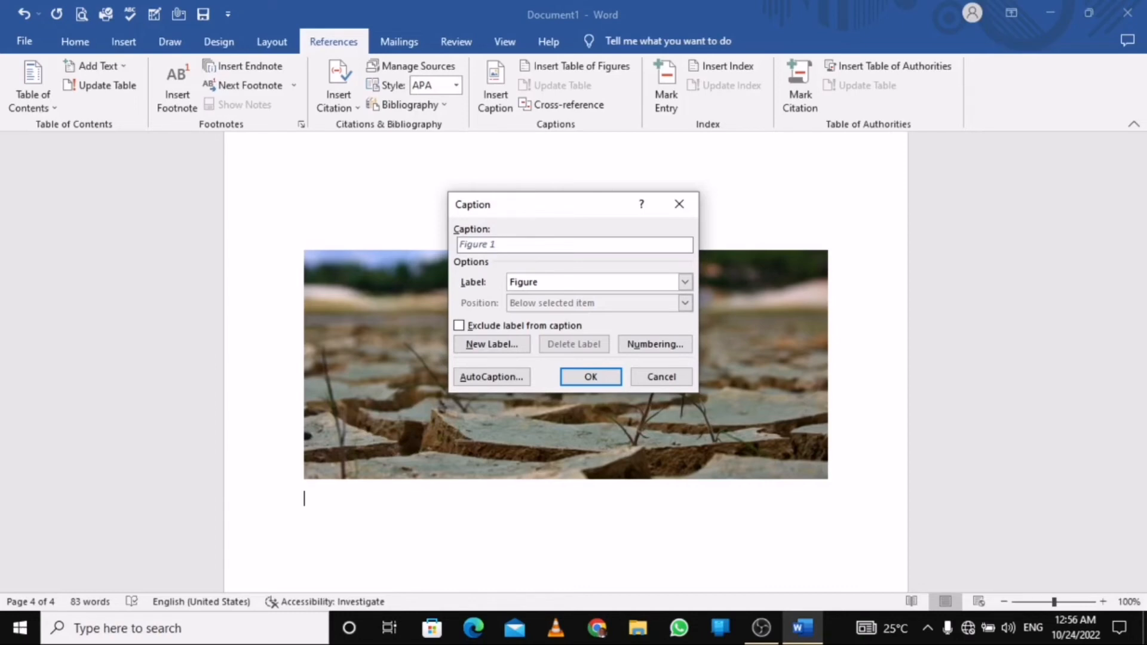
{"action": "type", "text": "bad"}
{"action": "left_click", "coordinate": [586, 378]}
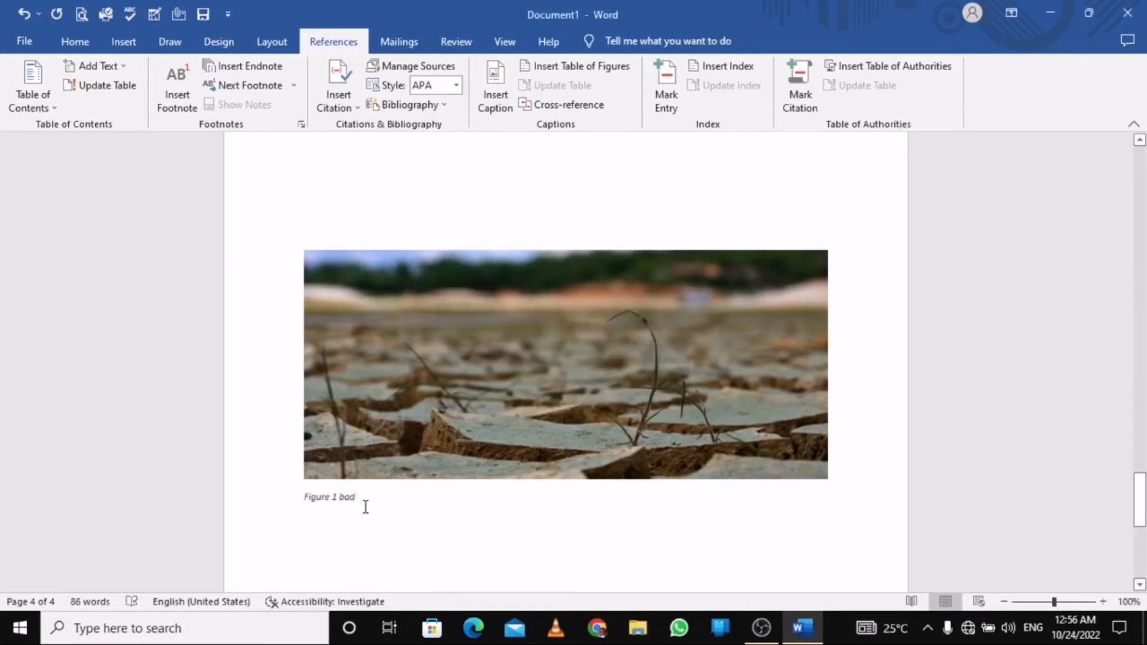
Step: Change the font colour of the picture caption to standard blue and deselect the text
{"action": "left_click_drag", "start_coordinate": [362, 503], "coordinate": [308, 504]}
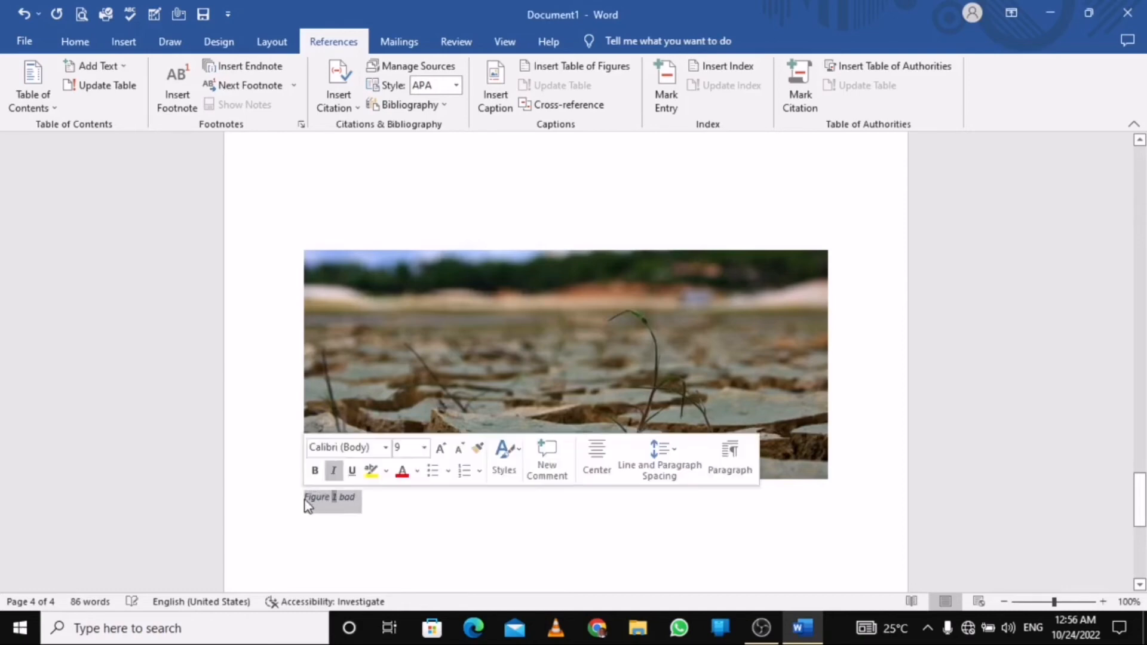
{"action": "left_click", "coordinate": [416, 471]}
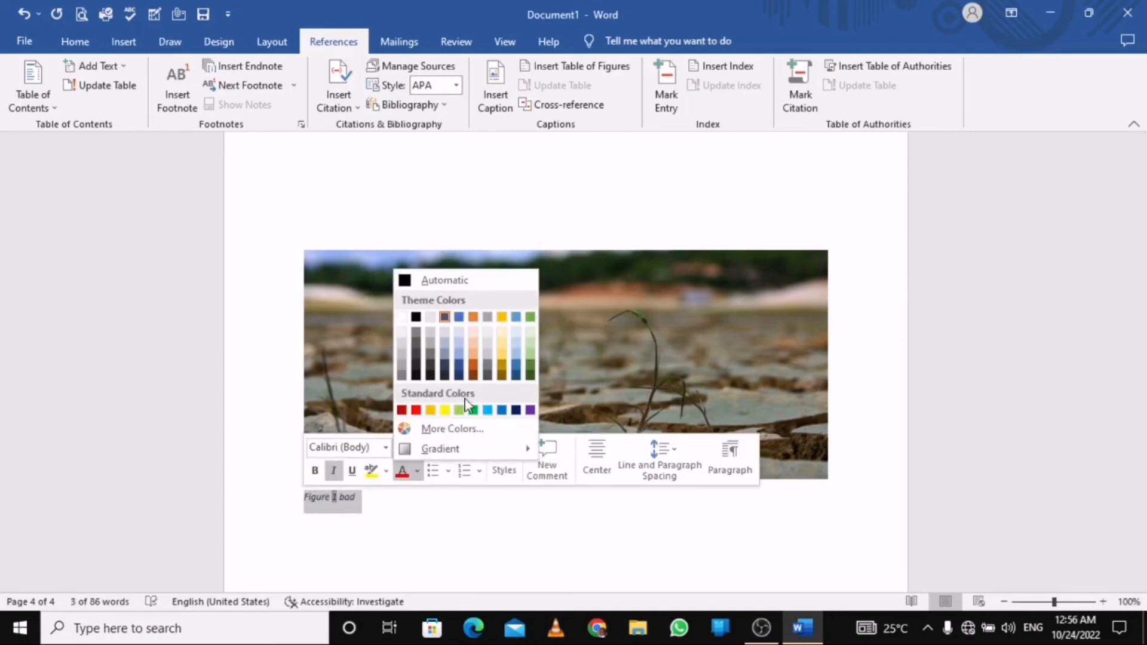
{"action": "left_click", "coordinate": [500, 410]}
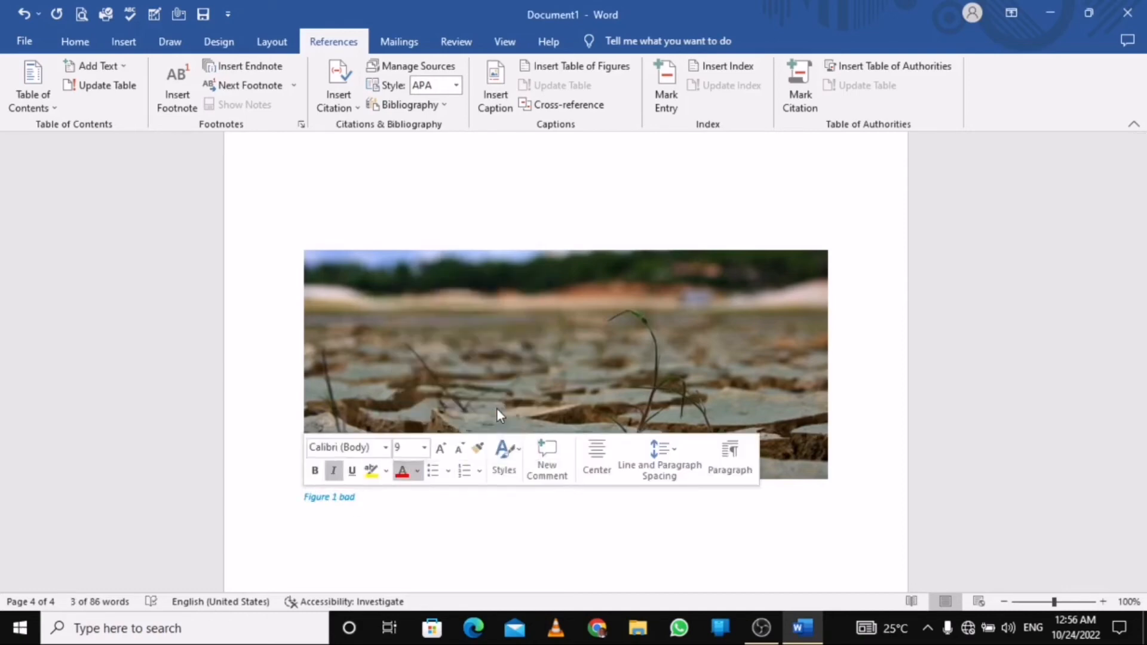
{"action": "left_click", "coordinate": [501, 492]}
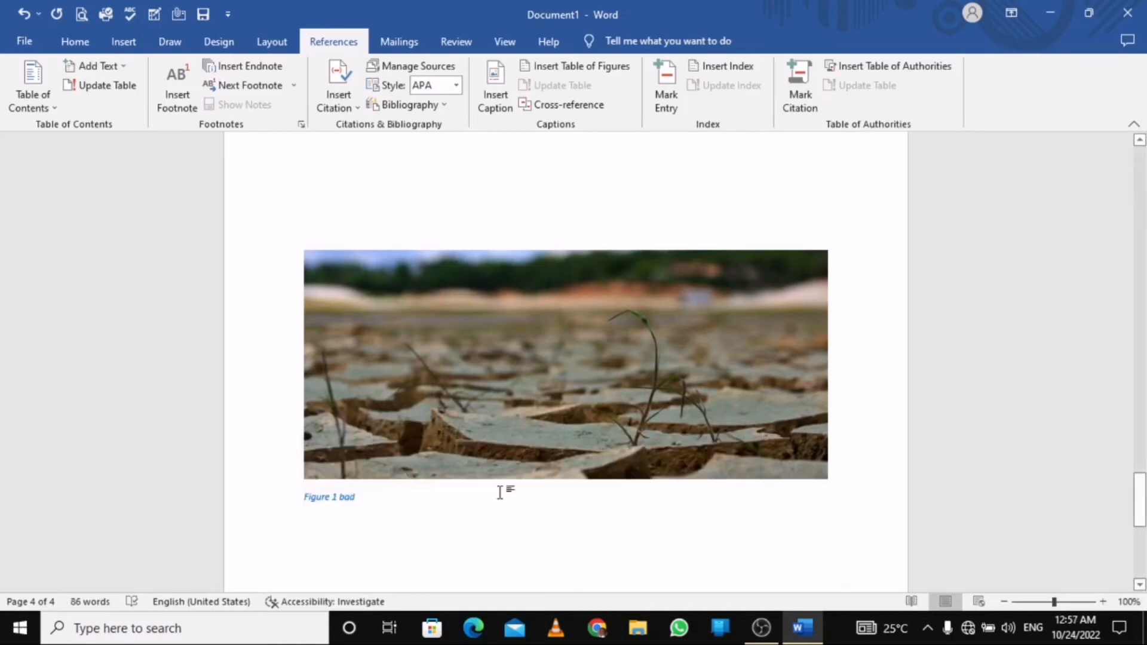
Step: Add blank lines below the picture caption until the text continues partway down a fifth page
{"action": "key", "text": "Return"}
{"action": "key", "text": "Return"}
{"action": "key", "text": "Return"}
{"action": "key", "text": "Return"}
{"action": "key", "text": "Return"}
{"action": "key", "text": "Return"}
{"action": "key", "text": "Return"}
{"action": "key", "text": "Return"}
{"action": "key", "text": "Return"}
{"action": "key", "text": "Return"}
{"action": "key", "text": "Return"}
{"action": "key", "text": "Return"}
{"action": "key", "text": "Return"}
{"action": "key", "text": "Return"}
{"action": "key", "text": "Return"}
{"action": "key", "text": "Return"}
{"action": "key", "text": "Return"}
{"action": "key", "text": "Return"}
{"action": "key", "text": "Return"}
{"action": "key", "text": "Return"}
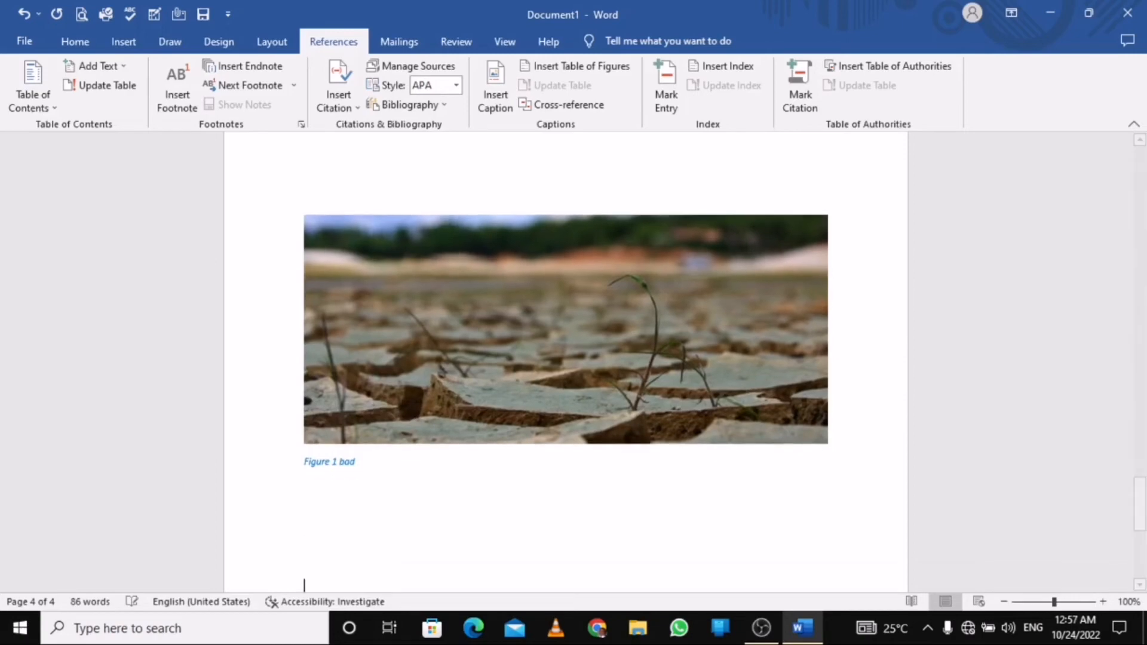
{"action": "key", "text": "Return"}
{"action": "key", "text": "Return"}
{"action": "key", "text": "Return"}
{"action": "key", "text": "Return"}
{"action": "key", "text": "Return"}
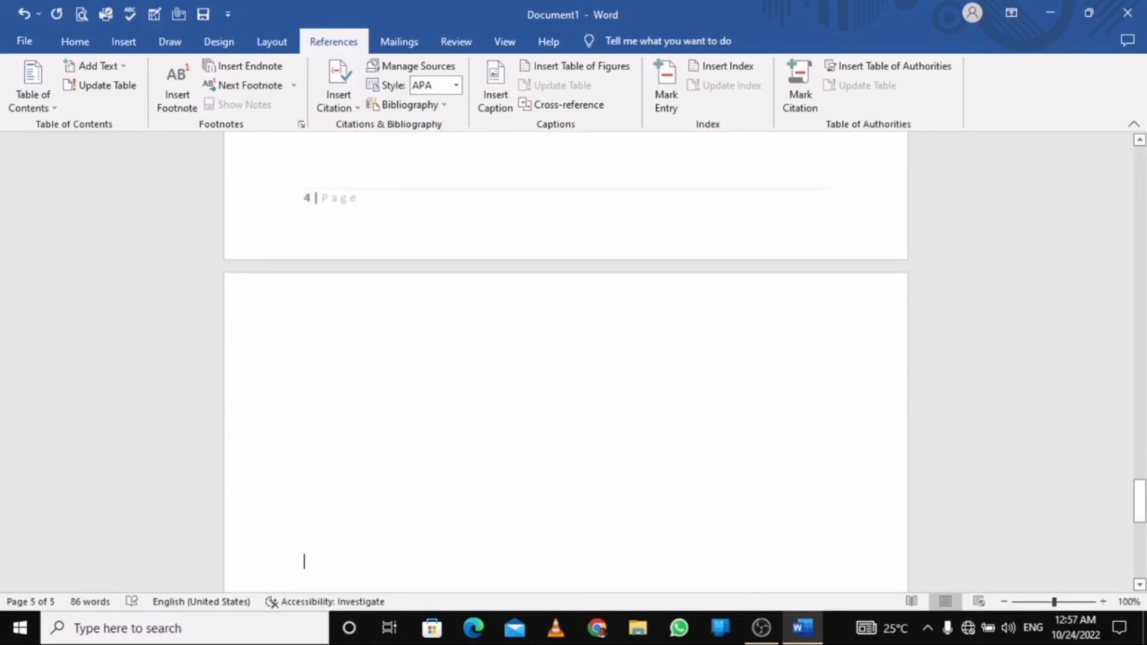
Step: Paste the copied community questionnaire on the fifth page and go back to its Gender and Age Group questions
{"action": "type", "text": "Table of Contents Type chapter title (level 1)\t1 Type chapter title (level 2)\t2 Type chapter title (level 3)\t3 Type chapter title (level 1)\t4 Type chapter title (level 2)\t5 Type chapter title (level 3)\t6"}
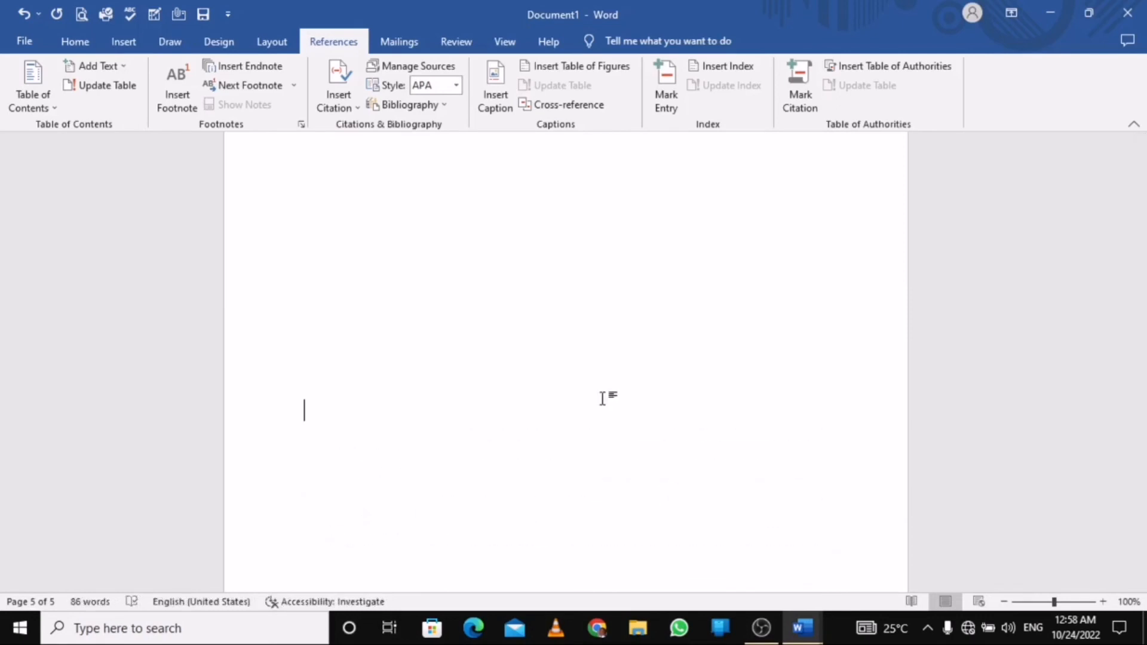
{"action": "key", "text": "ctrl+v"}
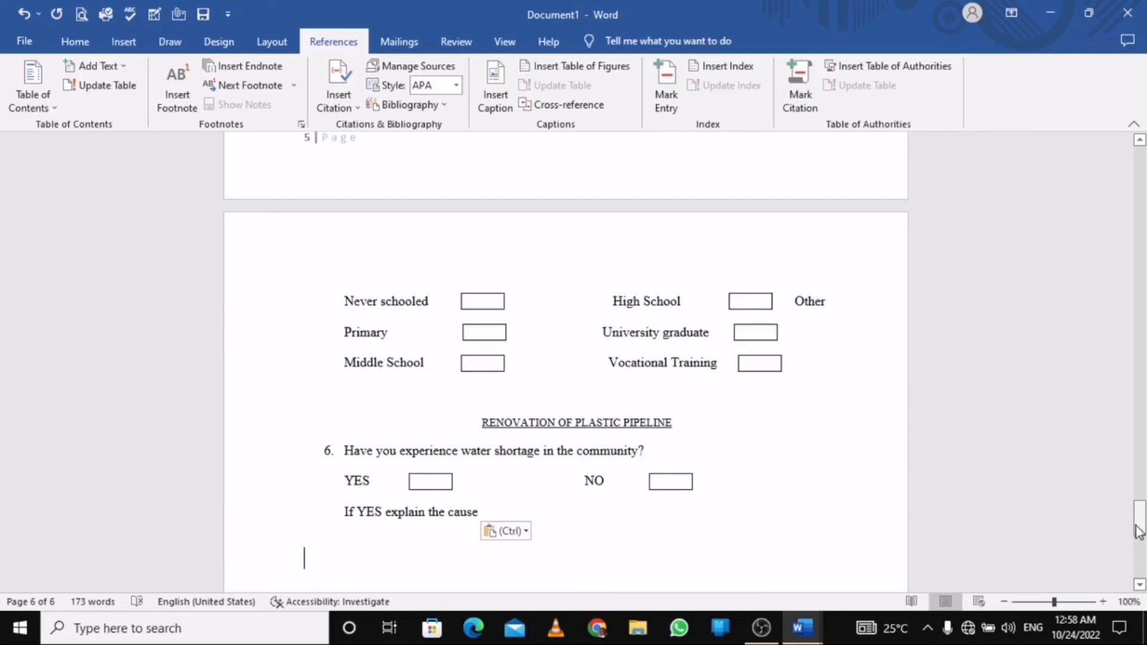
{"action": "left_click", "coordinate": [1140, 141]}
{"action": "scroll", "coordinate": [1141, 143], "scroll_direction": "up", "scroll_amount": 5}
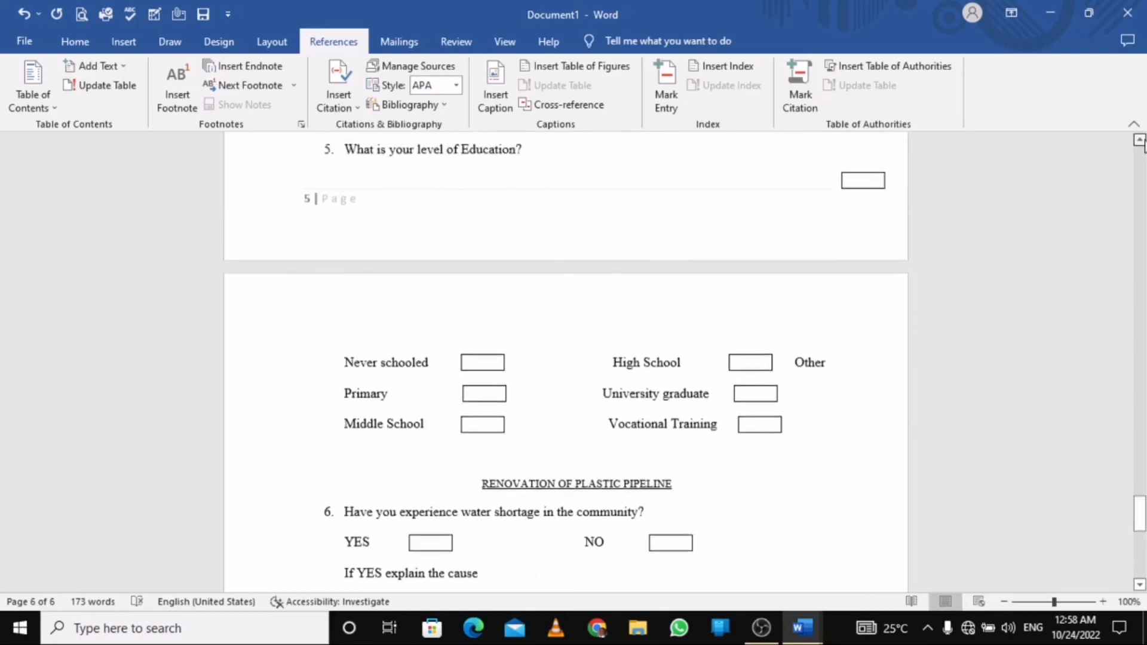
{"action": "scroll", "coordinate": [1141, 141], "scroll_direction": "up", "scroll_amount": 5}
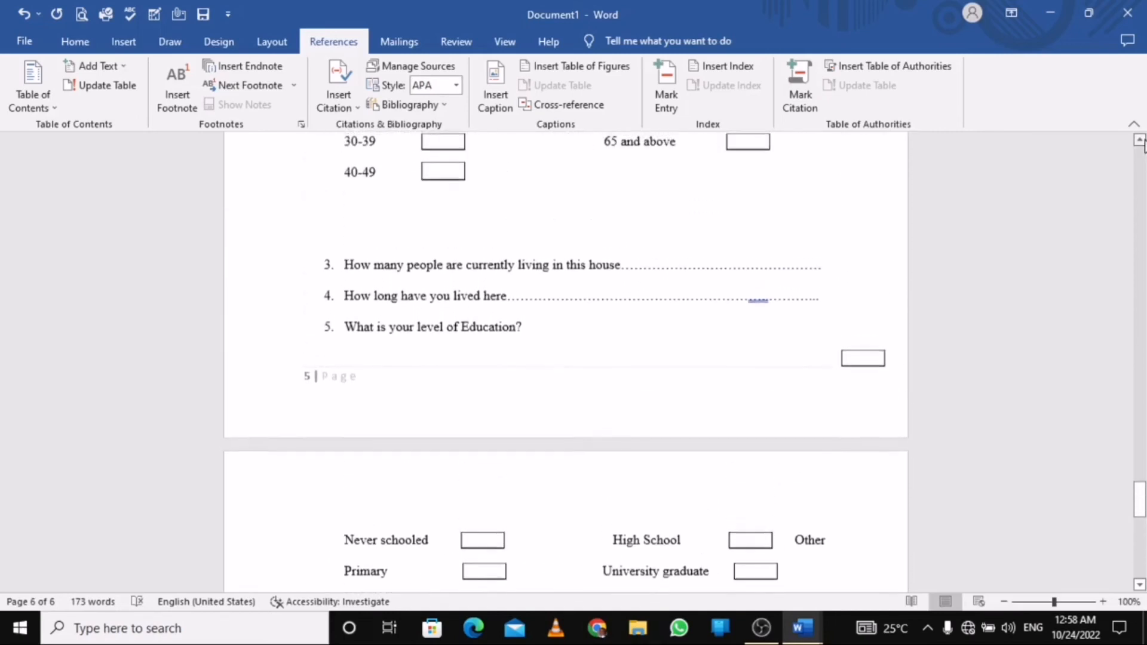
{"action": "scroll", "coordinate": [1141, 141], "scroll_direction": "up", "scroll_amount": 3}
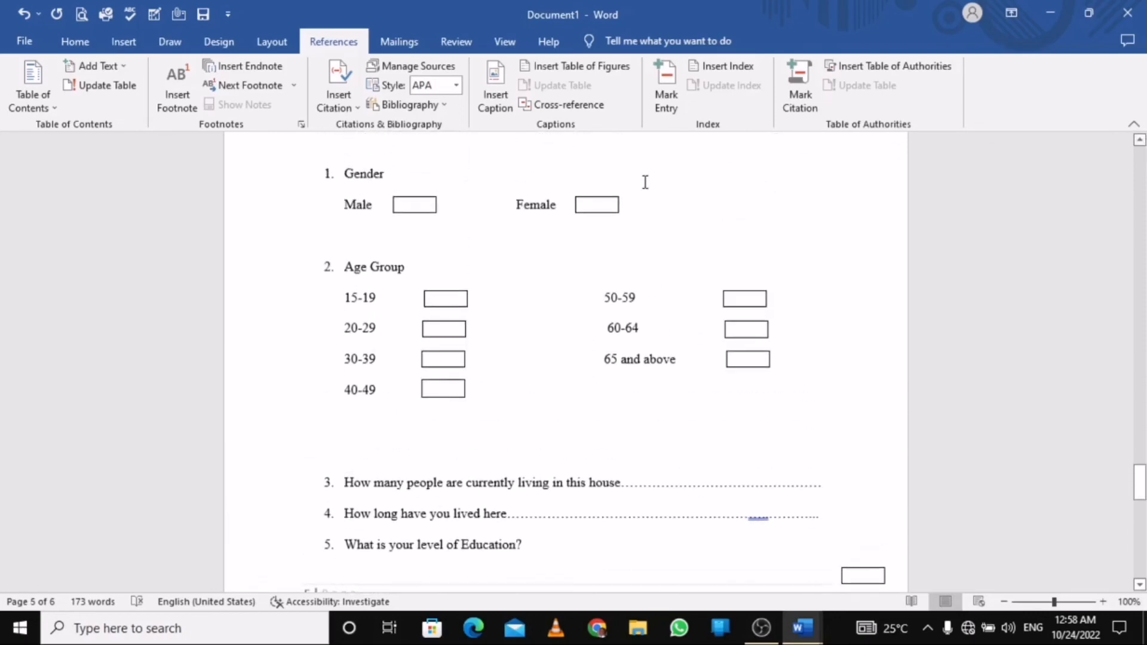
Step: Draw a rectangle about 1.22" wide and 0.23" high in the blank space below the Age Group options
{"action": "left_click", "coordinate": [613, 212]}
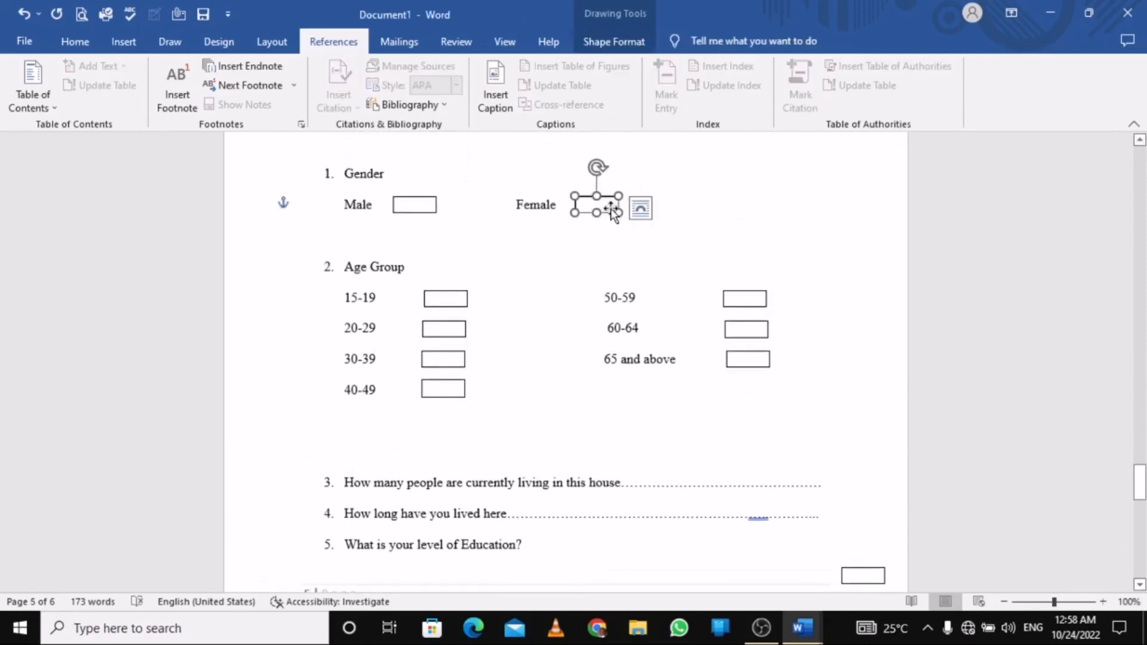
{"action": "left_click", "coordinate": [591, 240]}
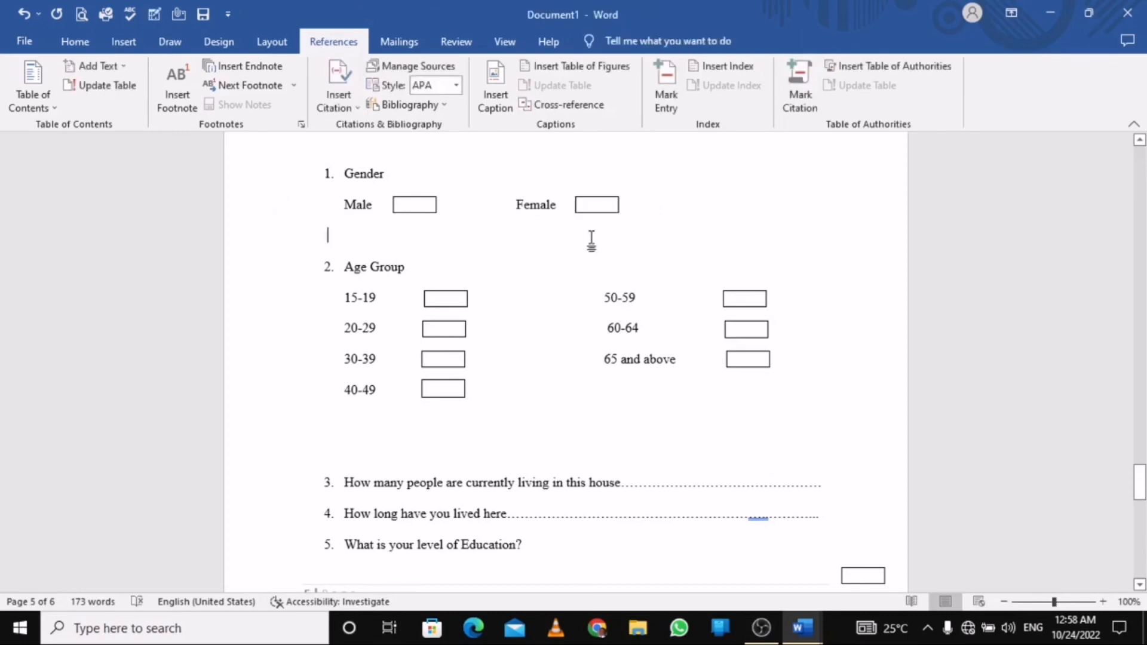
{"action": "left_click", "coordinate": [120, 51]}
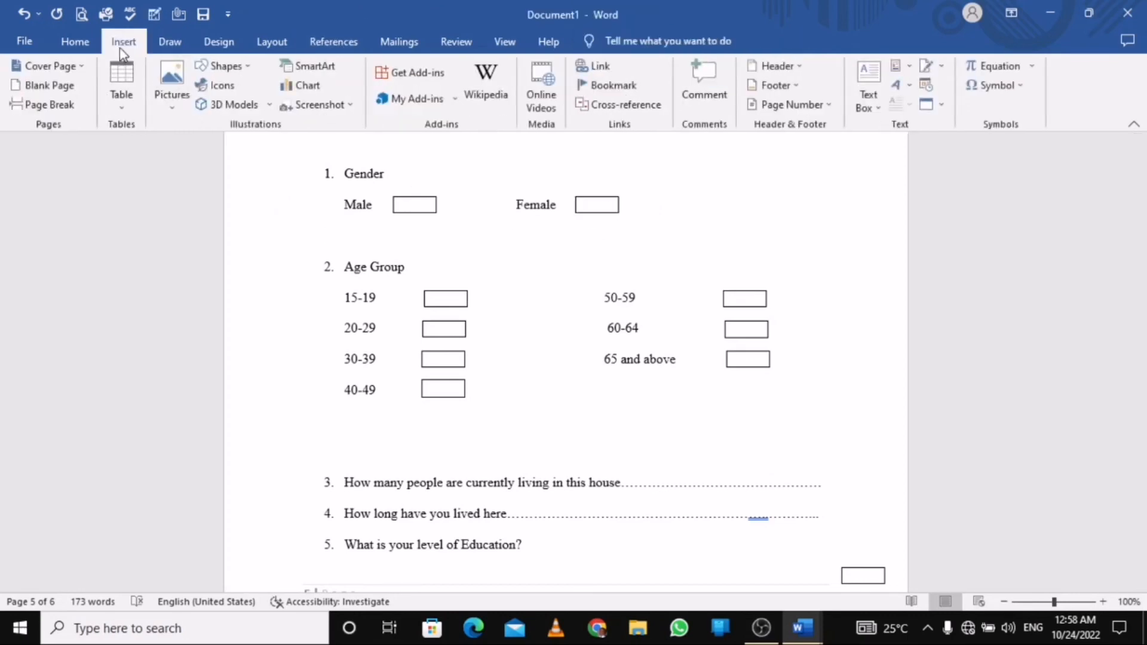
{"action": "left_click", "coordinate": [242, 69]}
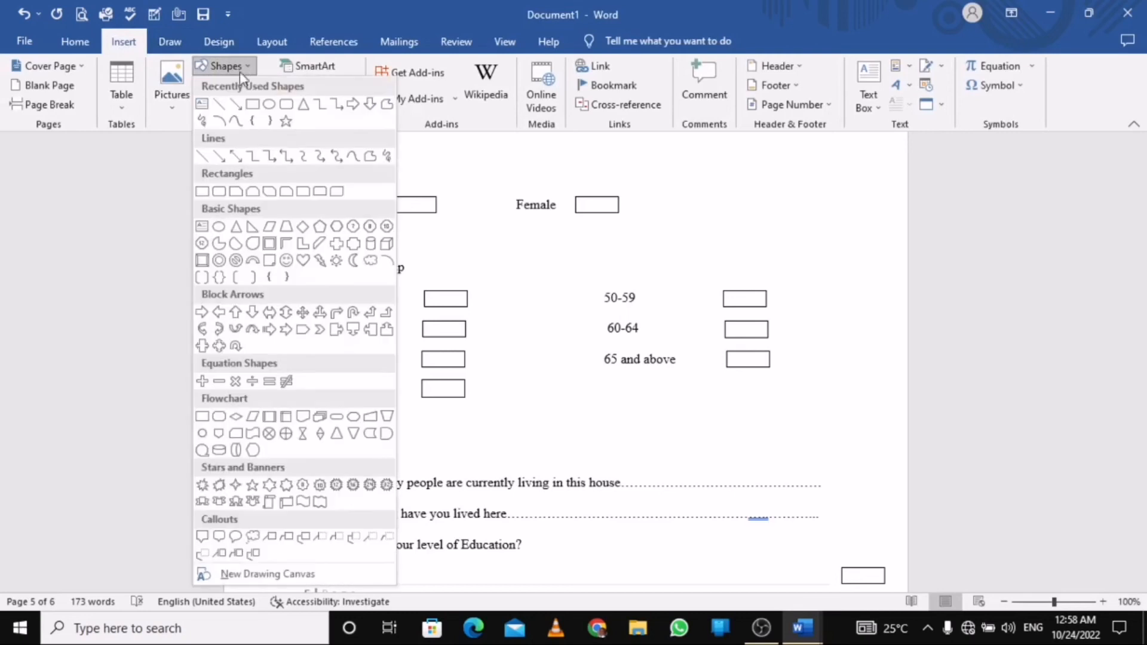
{"action": "left_click", "coordinate": [253, 106]}
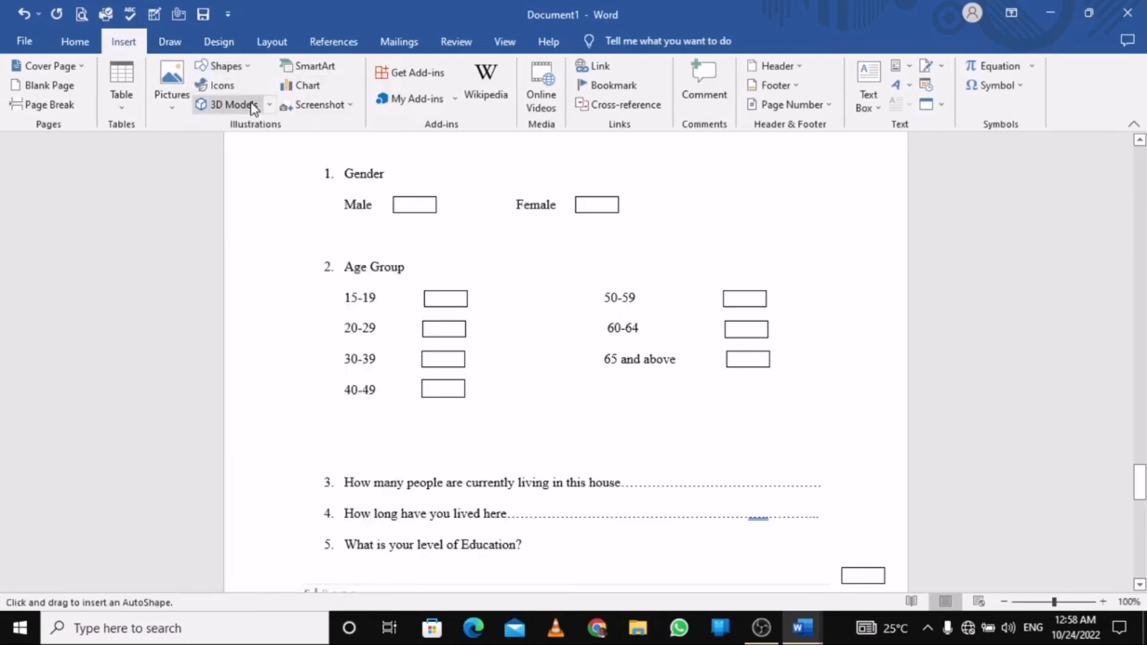
{"action": "left_click_drag", "start_coordinate": [647, 422], "coordinate": [744, 439]}
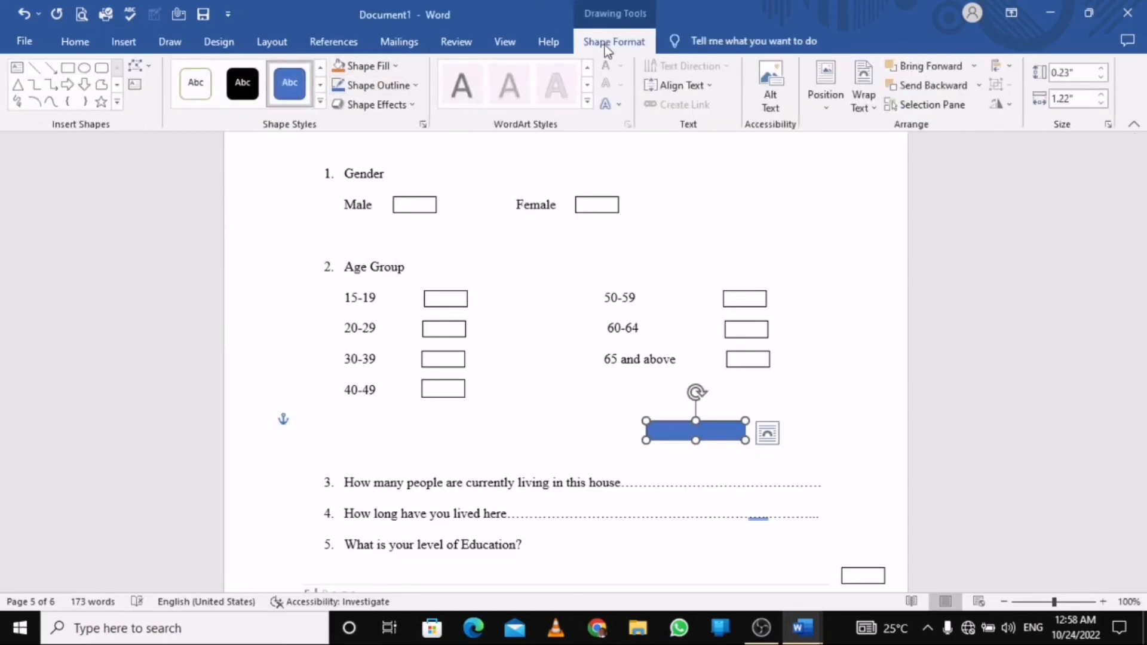
Step: Give the new rectangle the transparent preset style with a black outline, shrink it and place it beneath the "65 and above" answer box
{"action": "left_click", "coordinate": [321, 101]}
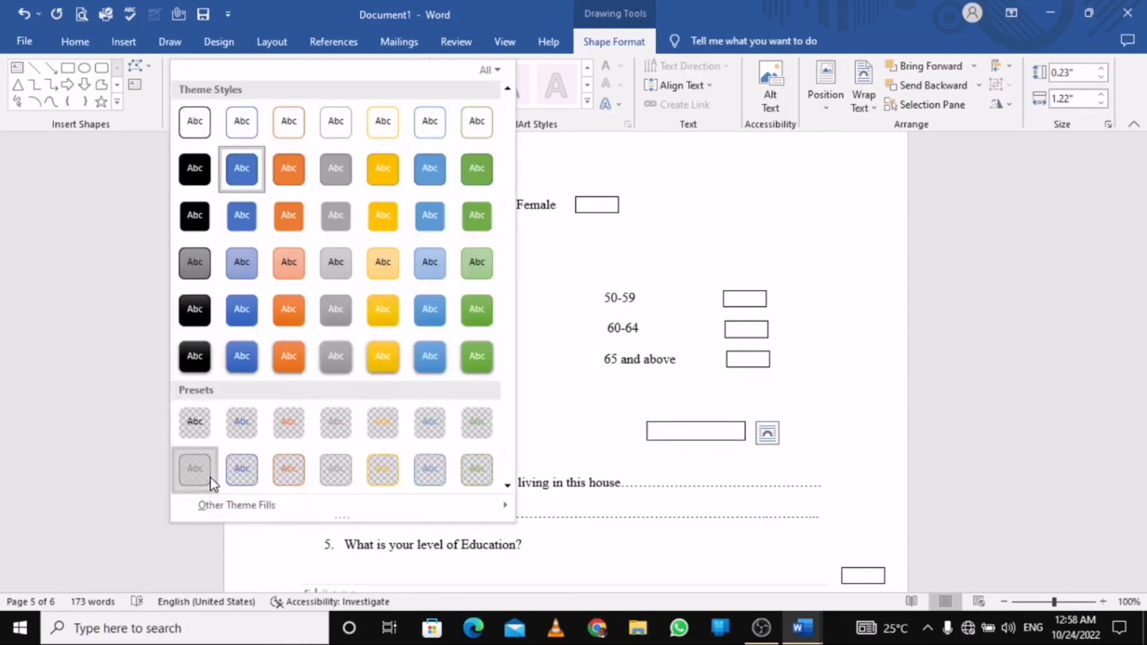
{"action": "left_click", "coordinate": [210, 481]}
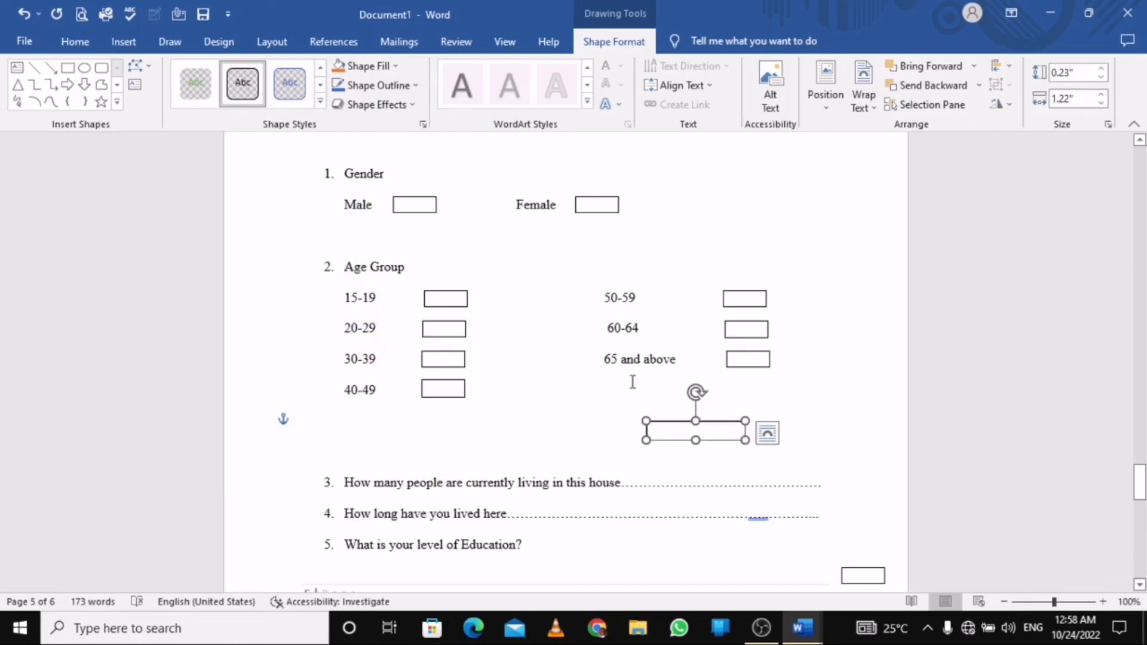
{"action": "left_click_drag", "start_coordinate": [745, 440], "coordinate": [786, 376]}
{"action": "left_click", "coordinate": [840, 396]}
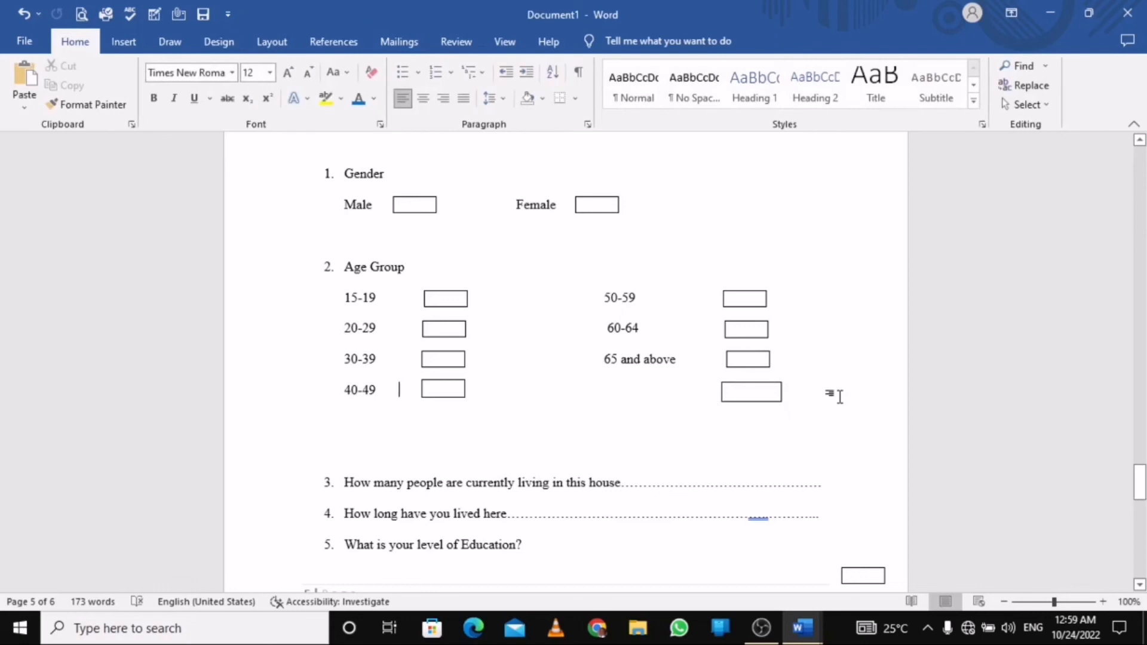
Step: Enter the sample text "hhvhfhuh" on the blank line below "If YES explain the cause" on the last page
{"action": "left_click", "coordinate": [591, 515]}
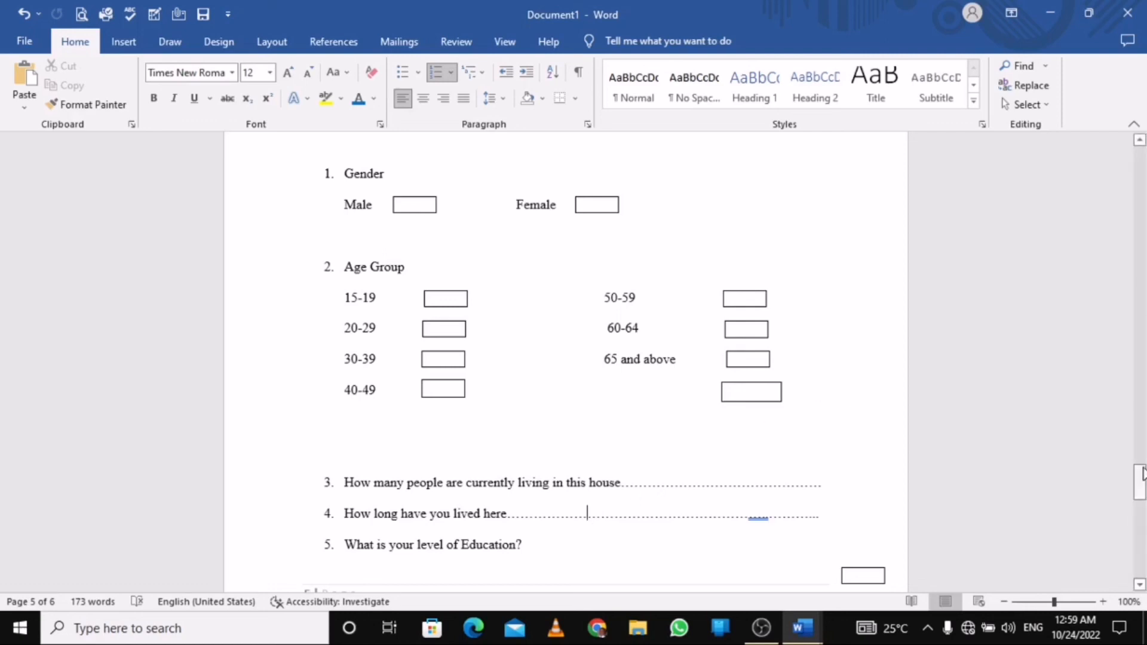
{"action": "left_click_drag", "start_coordinate": [1142, 480], "coordinate": [1142, 536]}
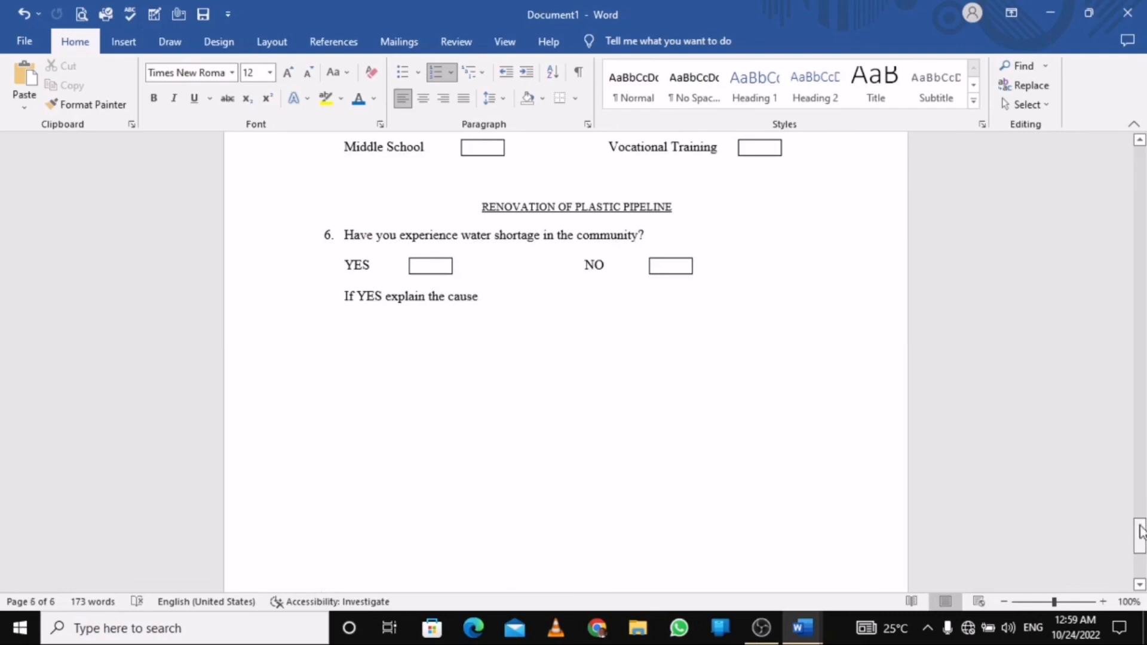
{"action": "left_click", "coordinate": [541, 545]}
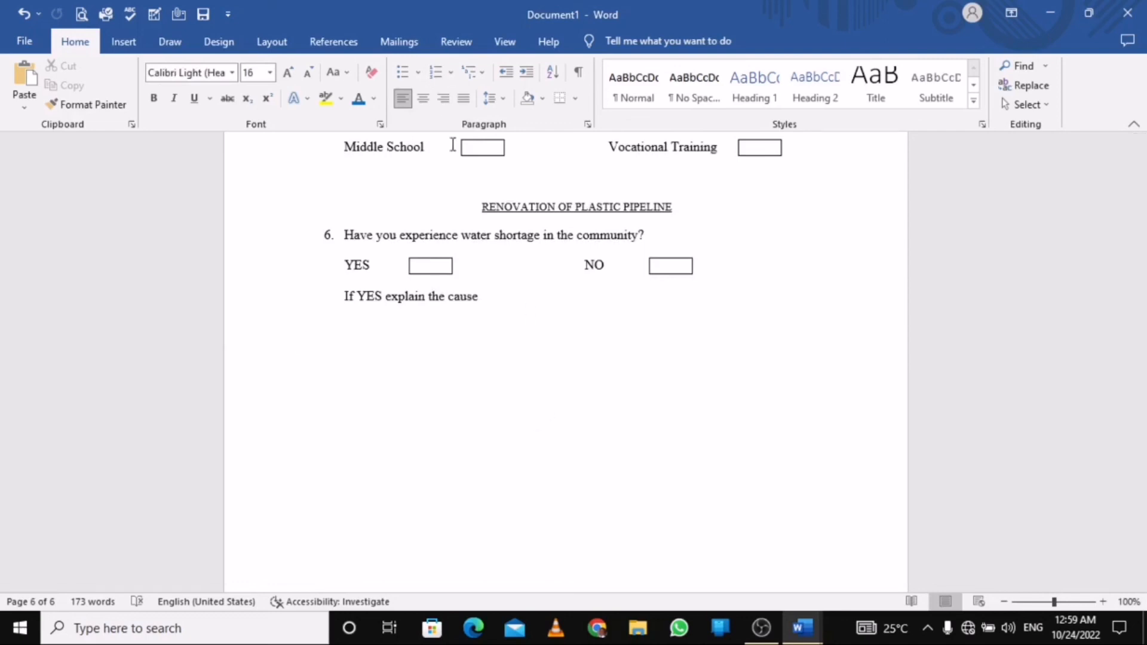
{"action": "type", "text": "hhvhfhuh"}
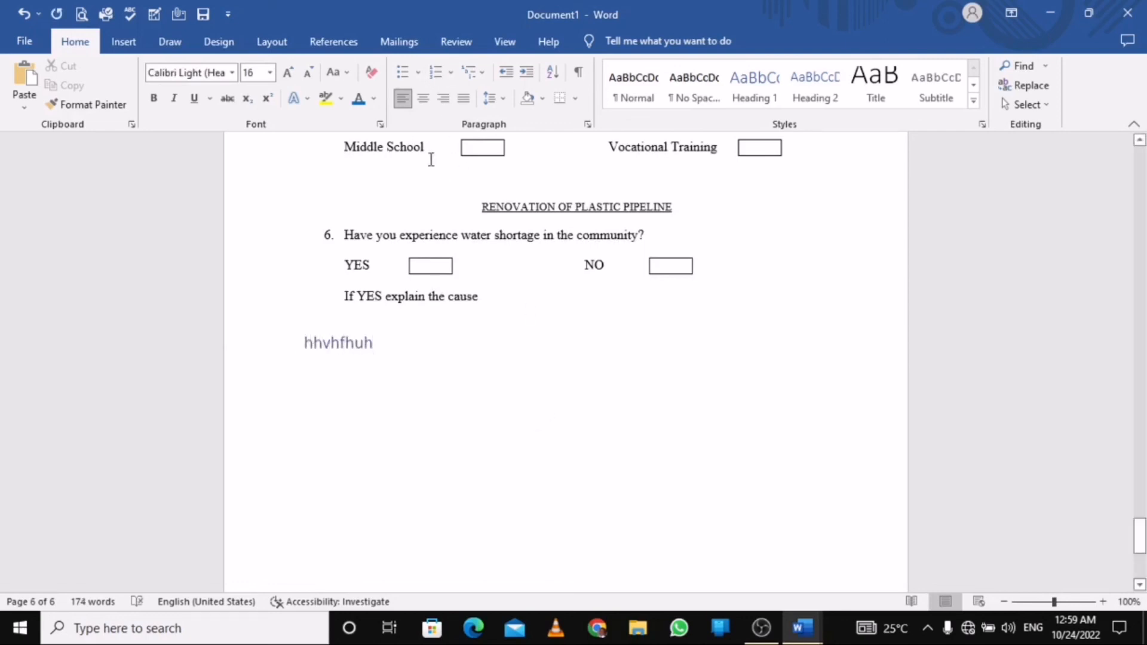
Step: Format the sample line with a check mark bullet, append "ioiojtio" to its text and end the list on a new line
{"action": "left_click", "coordinate": [418, 73]}
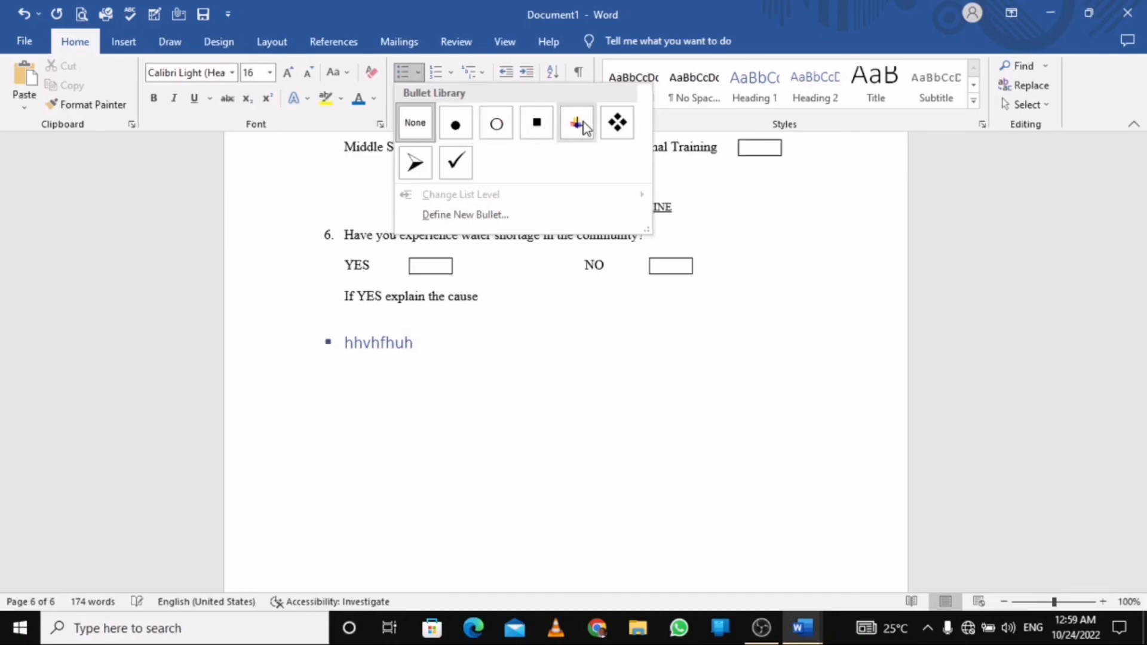
{"action": "left_click", "coordinate": [450, 165]}
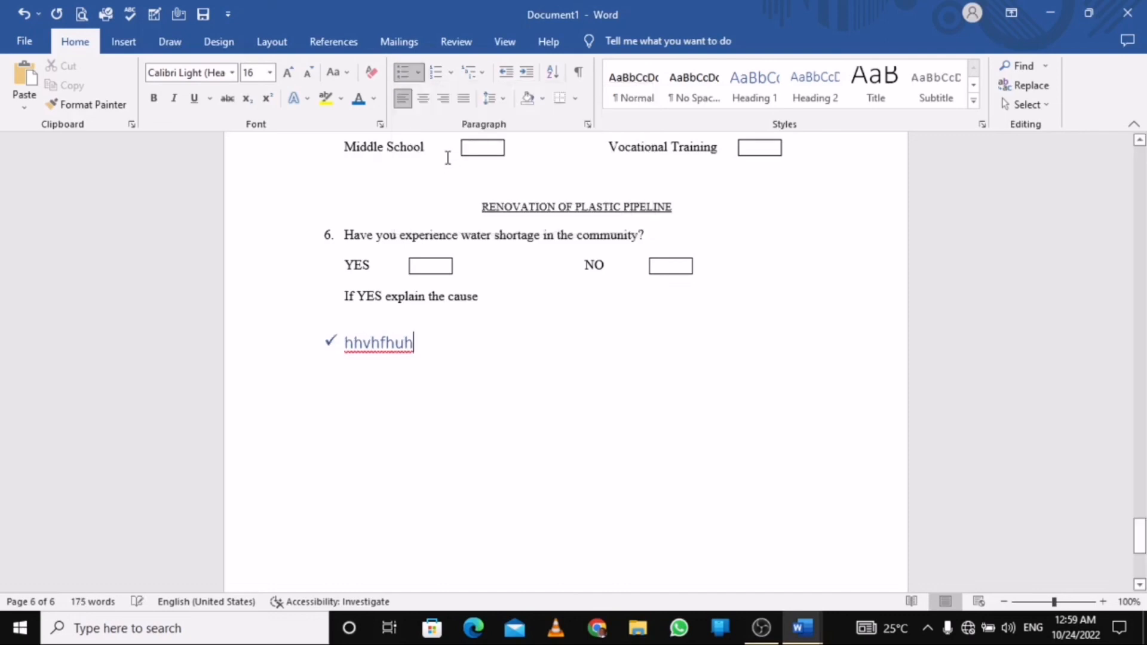
{"action": "type", "text": "ioiojtio"}
{"action": "key", "text": "Return"}
{"action": "key", "text": "Return"}
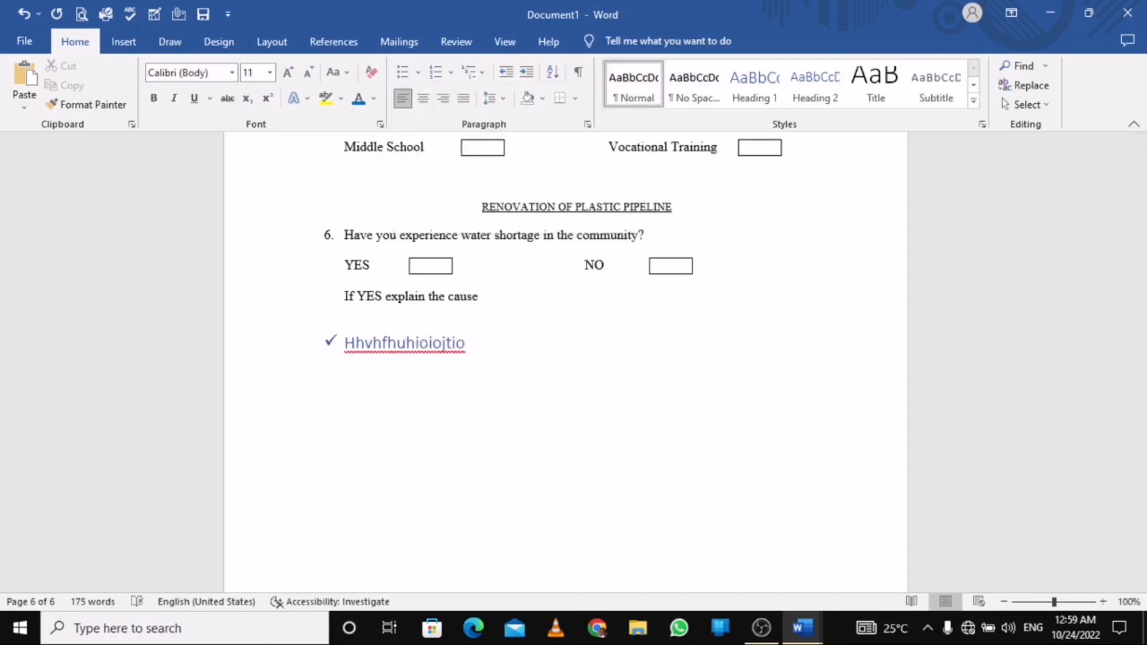
Step: Add a round-bulleted list below the check-marked line with the items "Ioiojoiji", "Jhjhjo" and "Uhuiiu"
{"action": "left_click", "coordinate": [451, 73]}
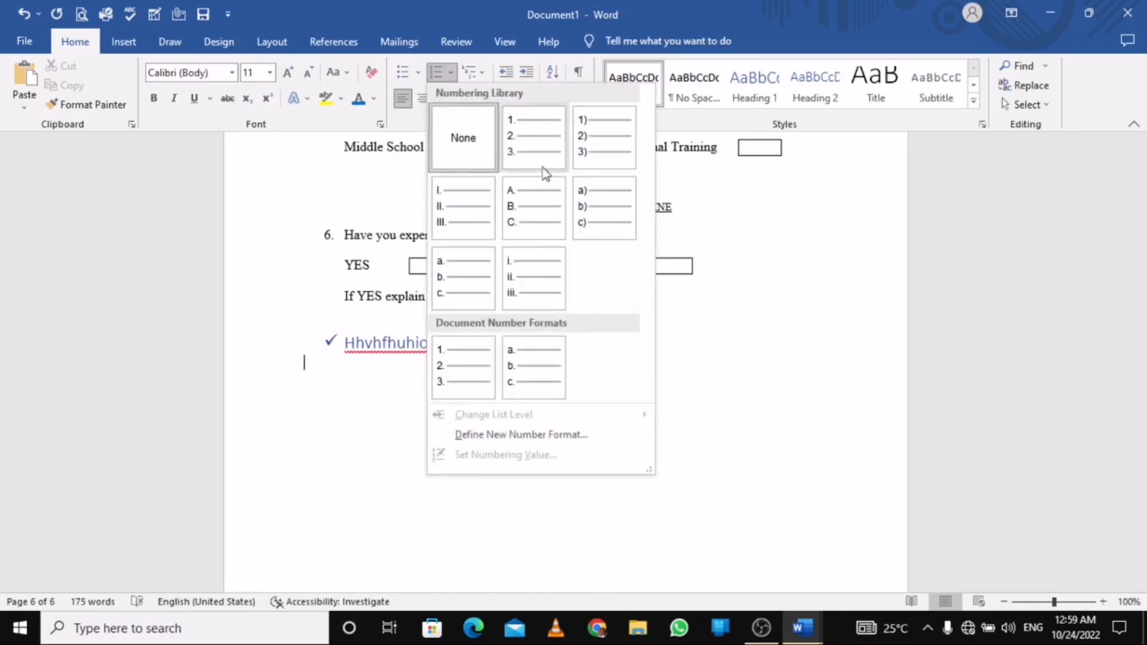
{"action": "left_click", "coordinate": [482, 73]}
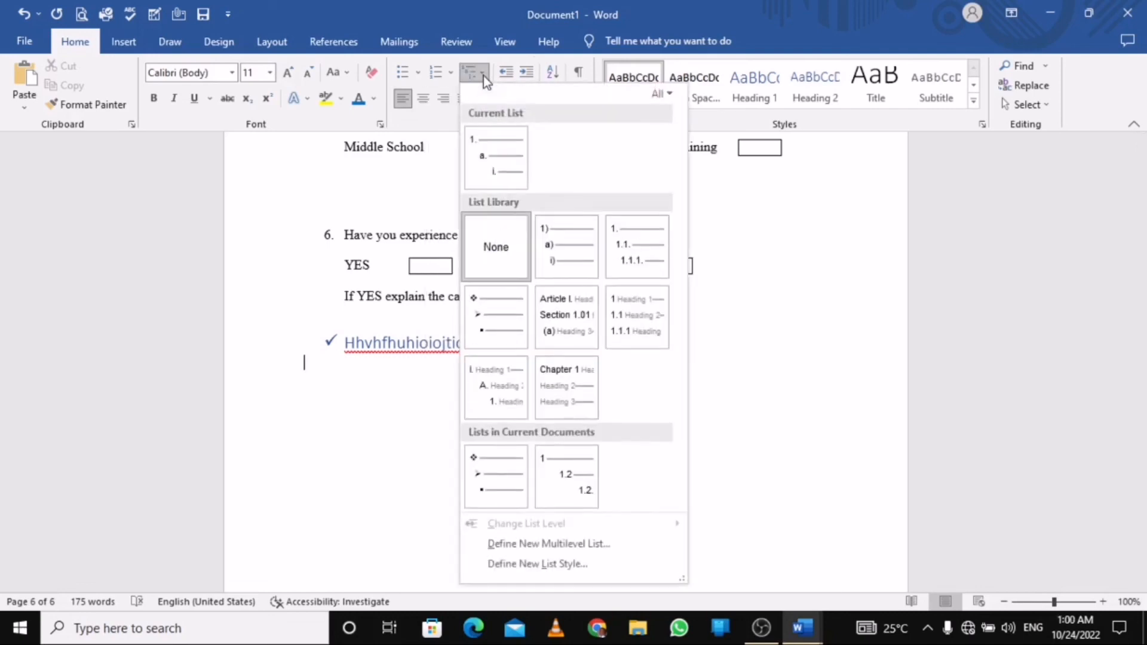
{"action": "left_click", "coordinate": [420, 73]}
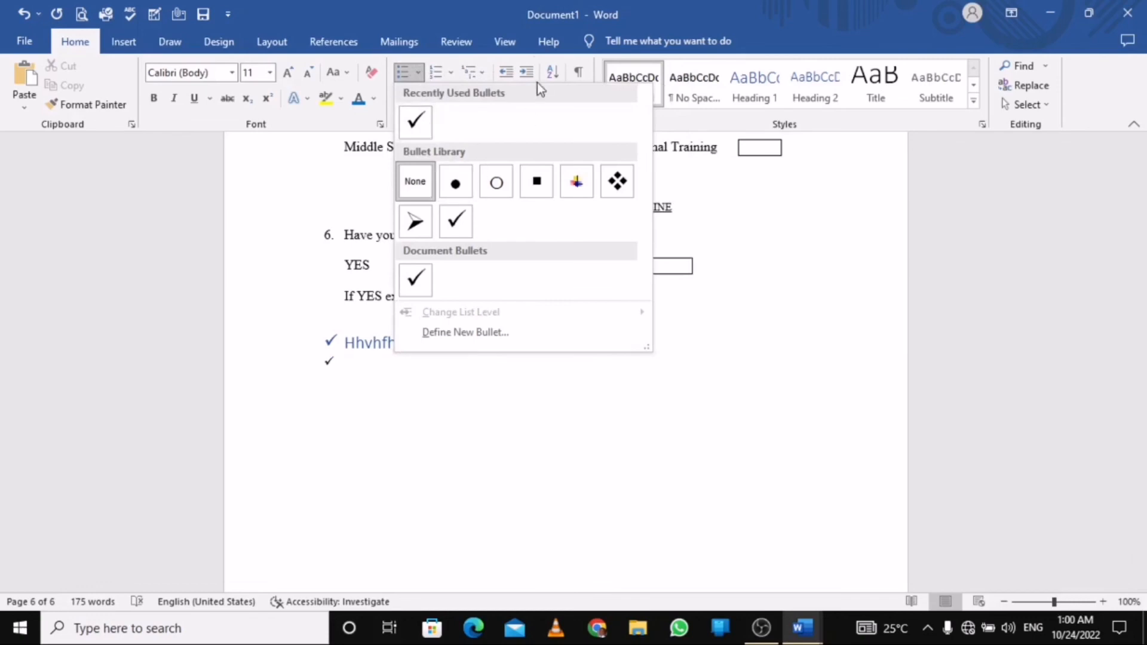
{"action": "left_click", "coordinate": [454, 182]}
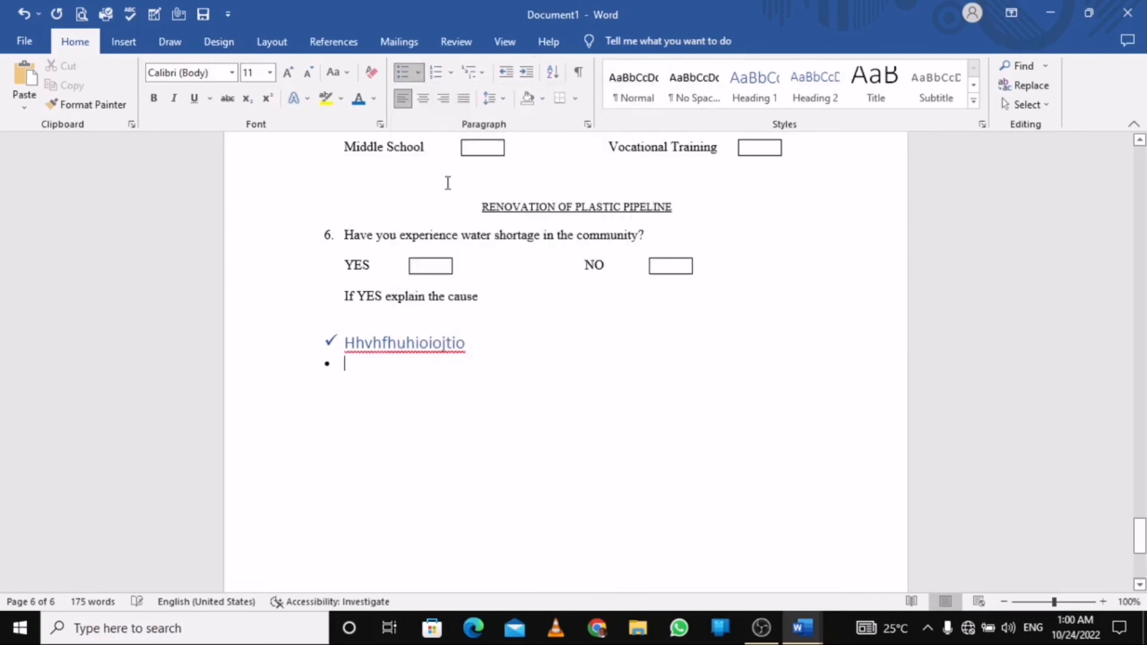
{"action": "type", "text": "ioiojoiji"}
{"action": "key", "text": "Return"}
{"action": "type", "text": "jhjhjo"}
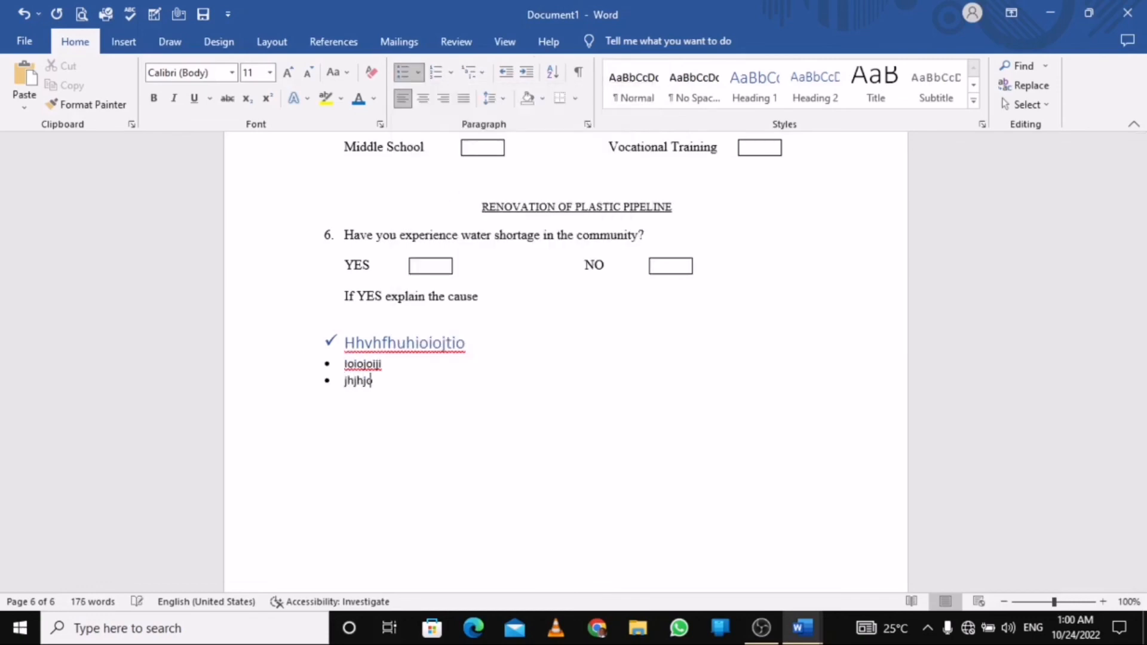
{"action": "key", "text": "Return"}
{"action": "type", "text": "uhuiiu"}
{"action": "key", "text": "Return"}
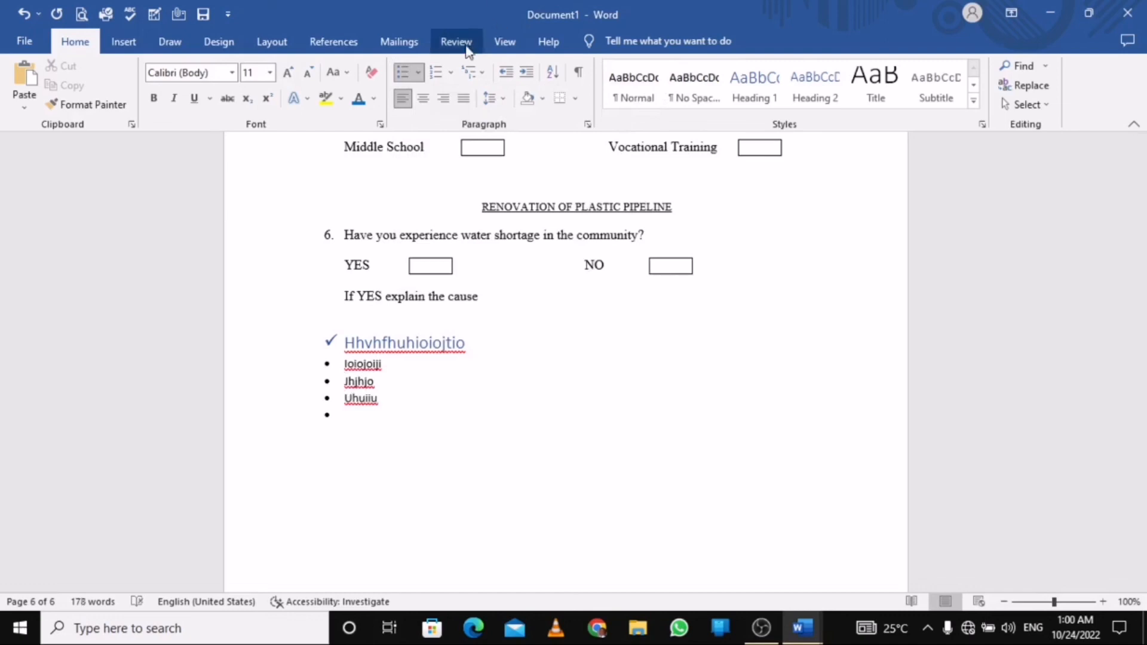
{"action": "left_click", "coordinate": [482, 76]}
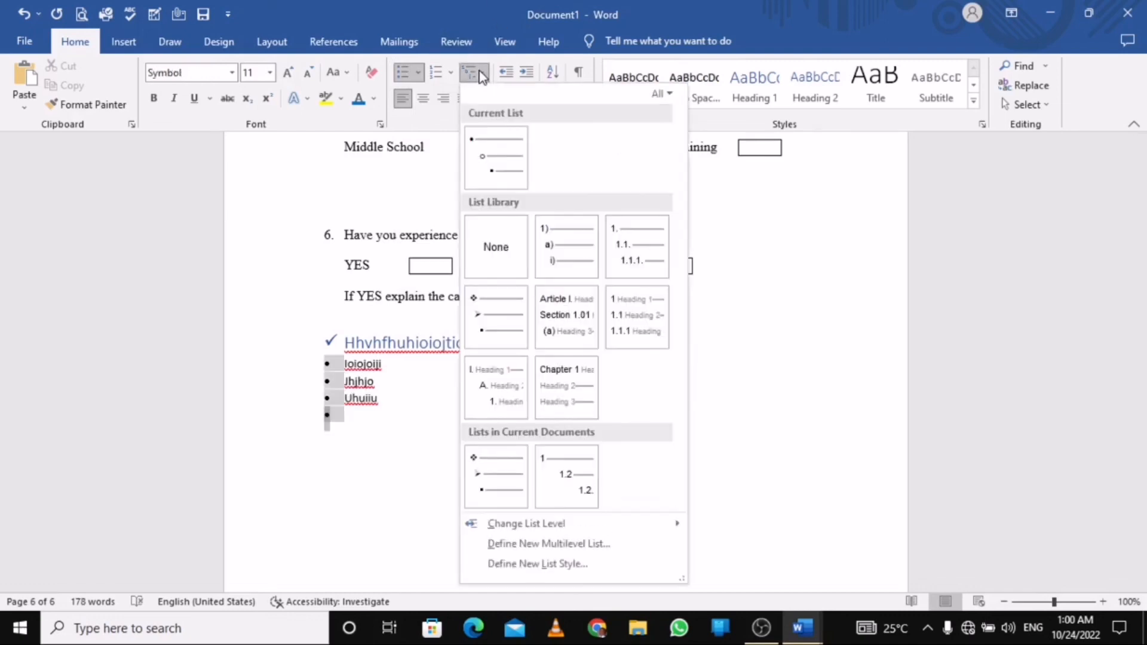
{"action": "left_click", "coordinate": [816, 255]}
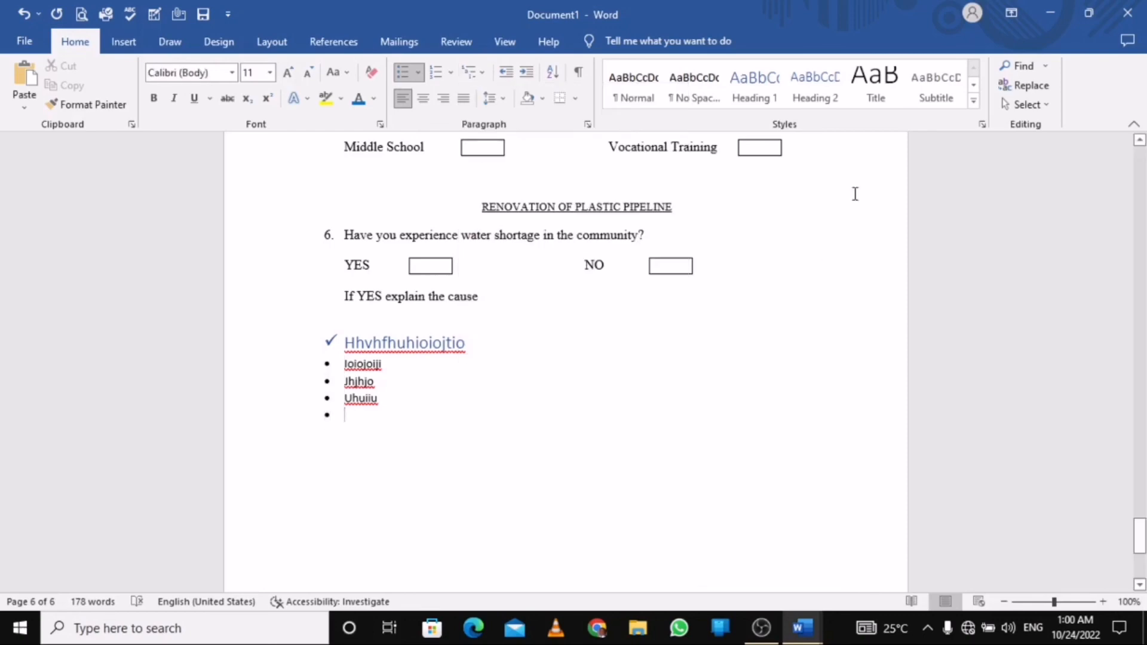
Step: Minimize both open Word documents to show the desktop
{"action": "left_click", "coordinate": [1050, 11]}
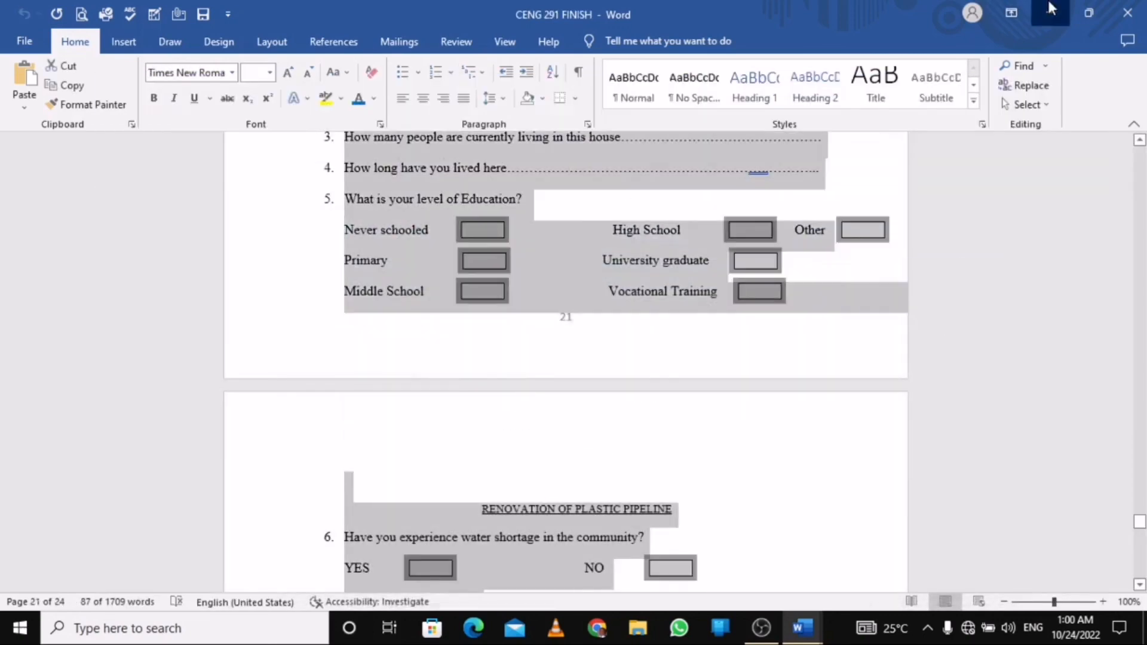
{"action": "left_click", "coordinate": [1052, 8]}
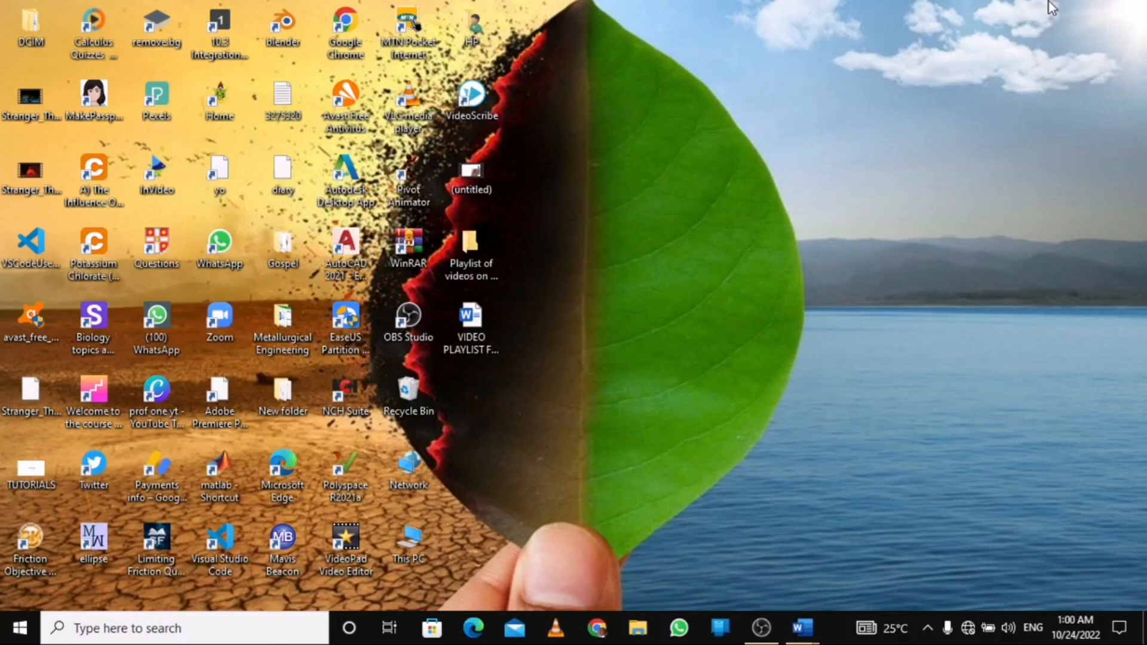